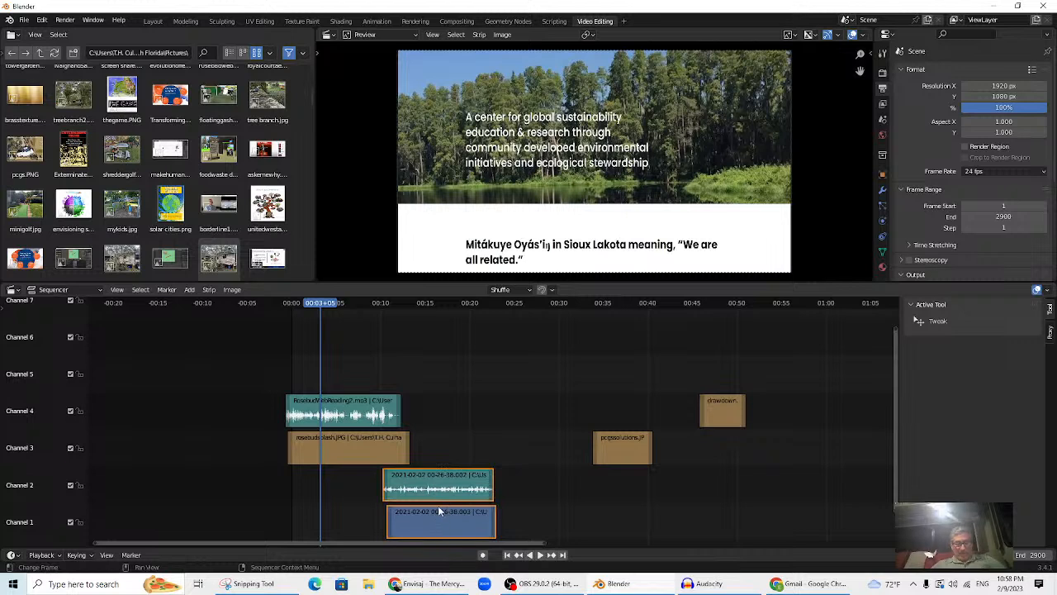
# - Move the event video and its audio strip up to channels 5 and 6, then scrub to check
pyautogui.press('g')
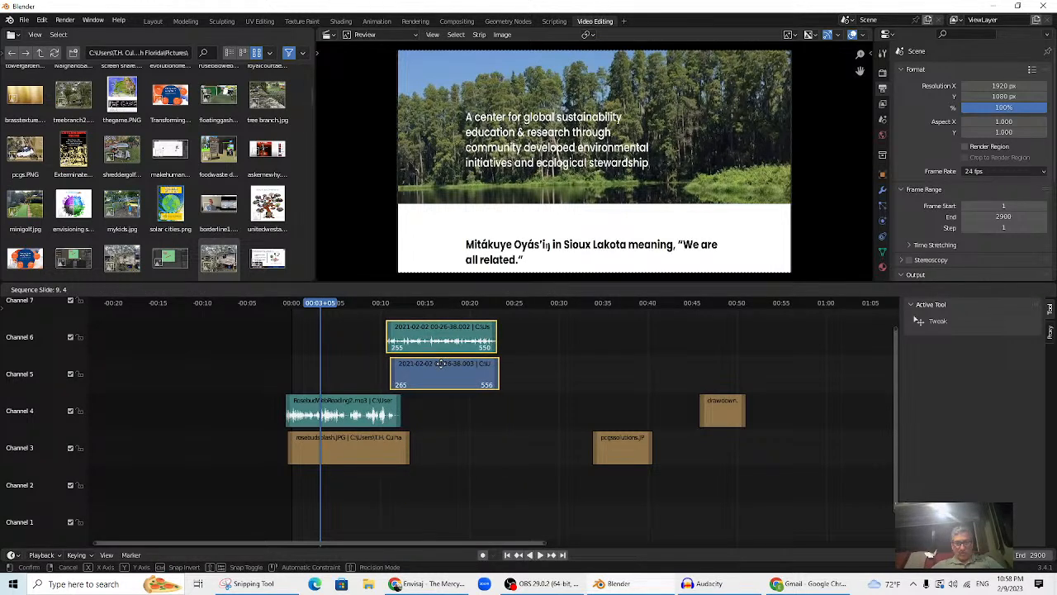
pyautogui.click(442, 364)
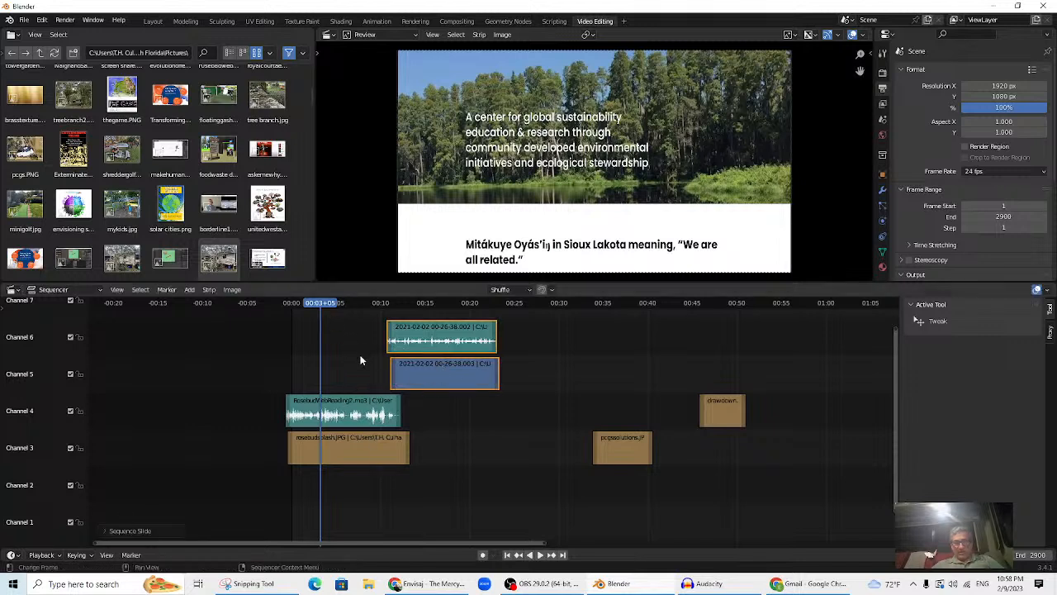
pyautogui.click(452, 462)
pyautogui.moveTo(309, 307); pyautogui.dragTo(380, 330)
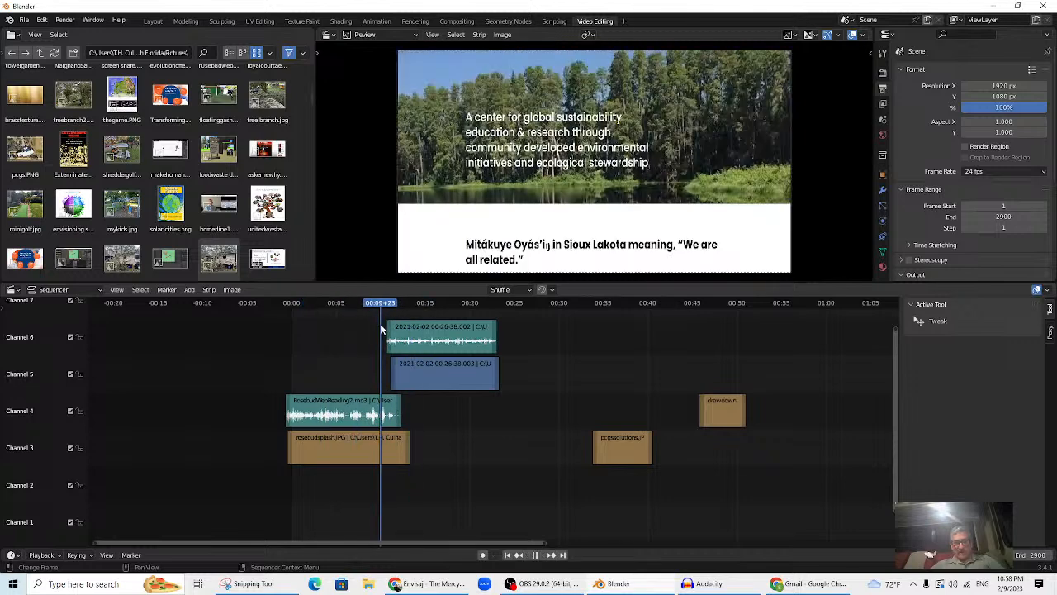
# - Select the rosebudsplash.JPG splash strip together with the channel 5 event video strip
pyautogui.click(357, 455)
pyautogui.click(428, 376)
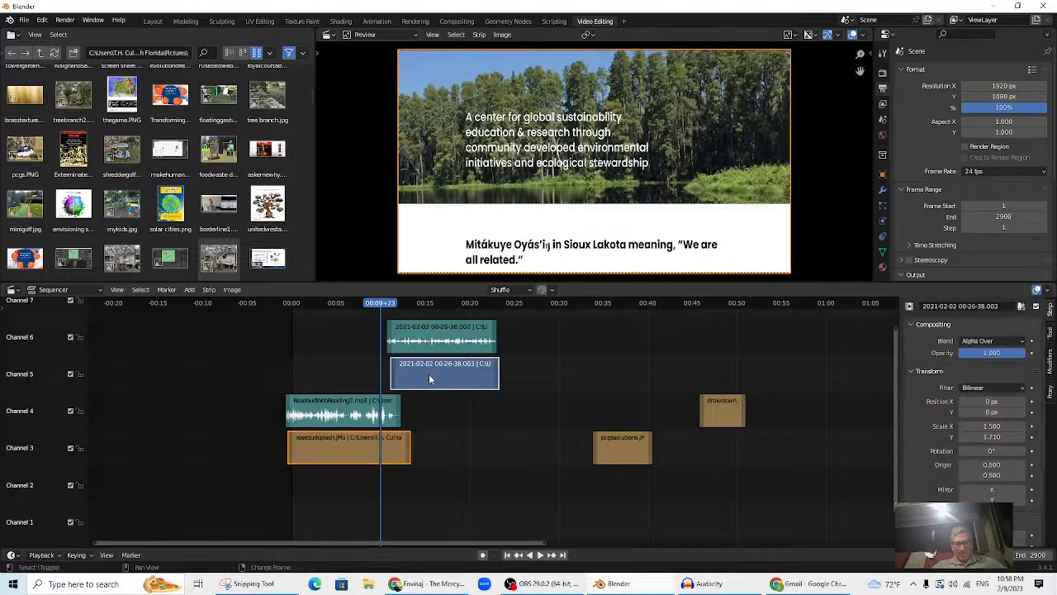
pyautogui.click(344, 455)
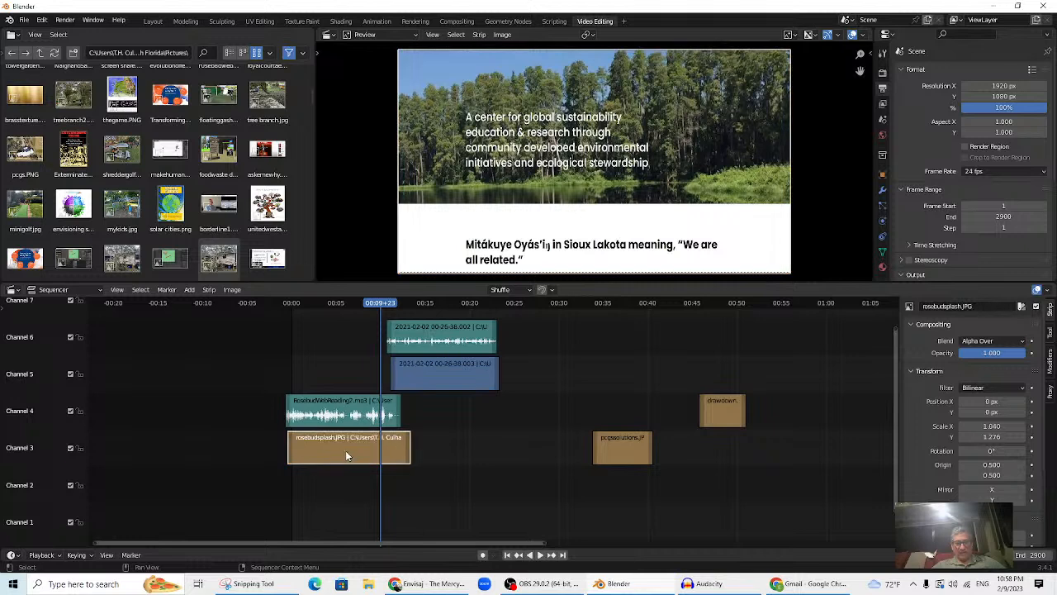
pyautogui.keyDown('shift'); pyautogui.click(431, 373); pyautogui.keyUp('shift')
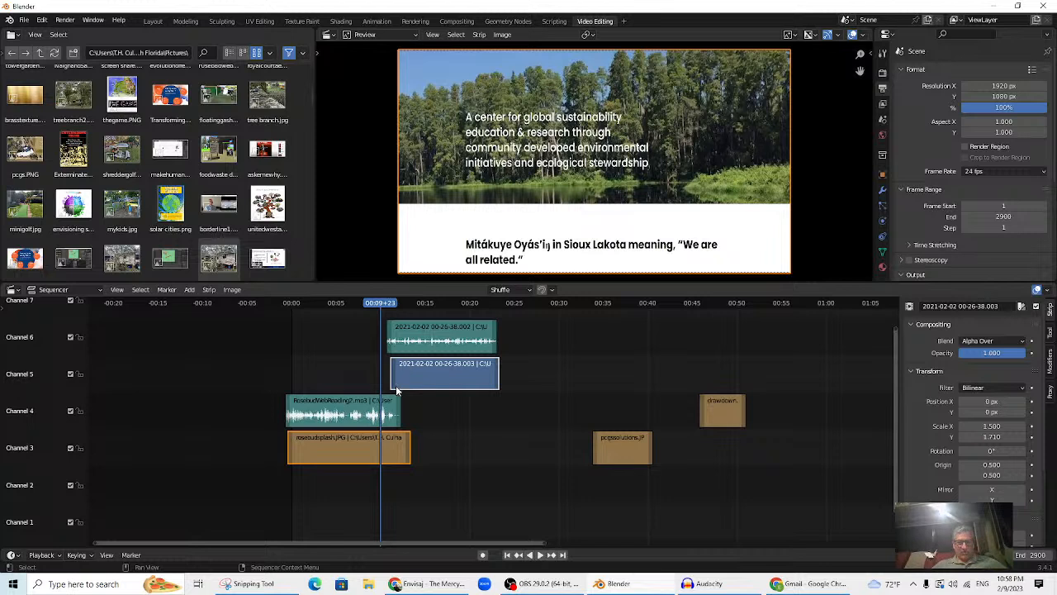
pyautogui.click(352, 447)
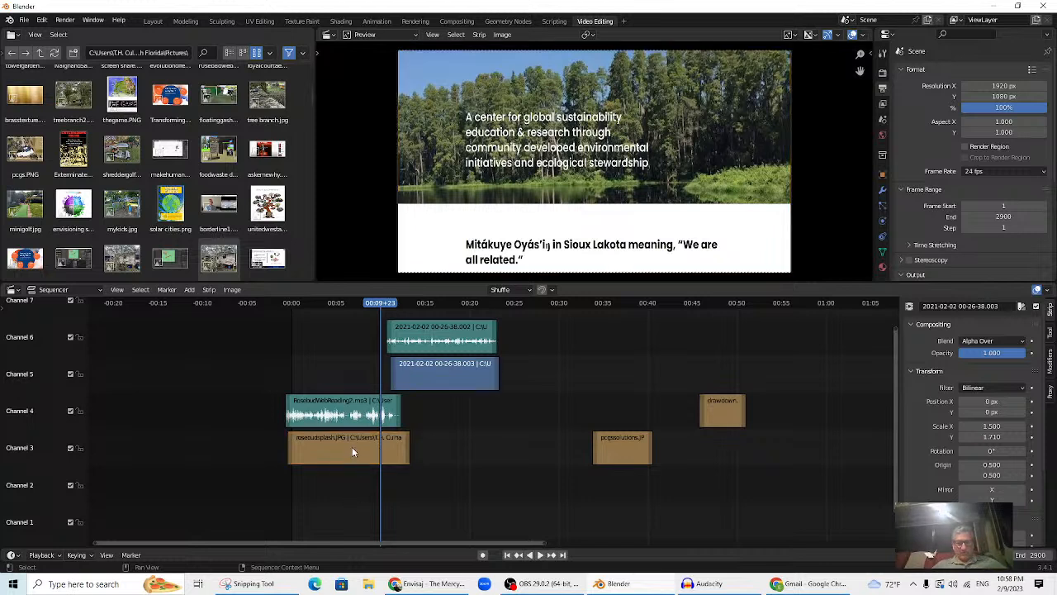
pyautogui.click(438, 376)
# - Add a Cross transition between the two selected strips and scrub through it
pyautogui.scroll(1, 495, 392)
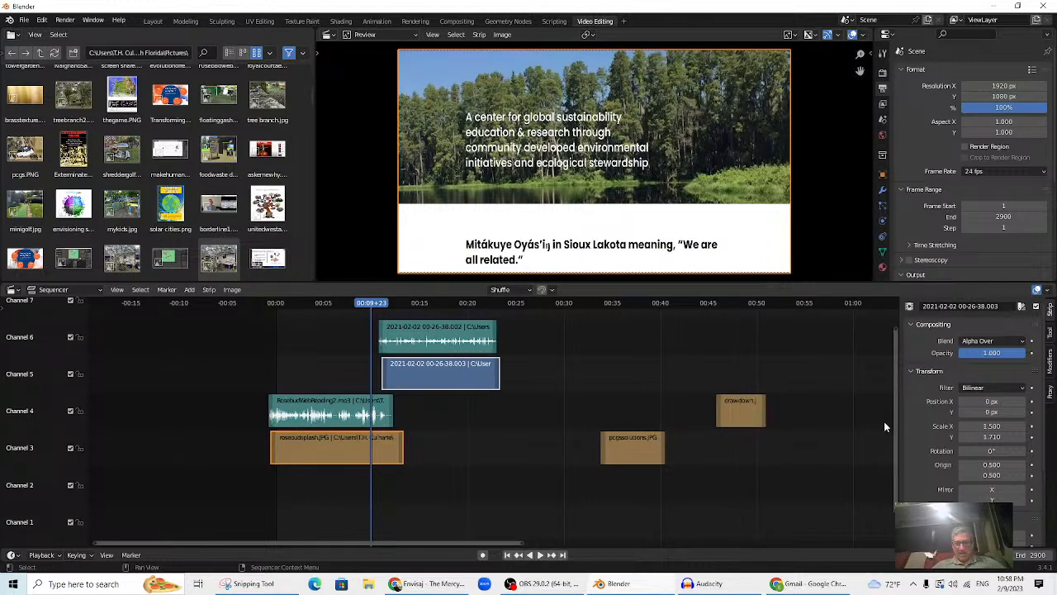
pyautogui.moveTo(895, 439); pyautogui.dragTo(883, 404)
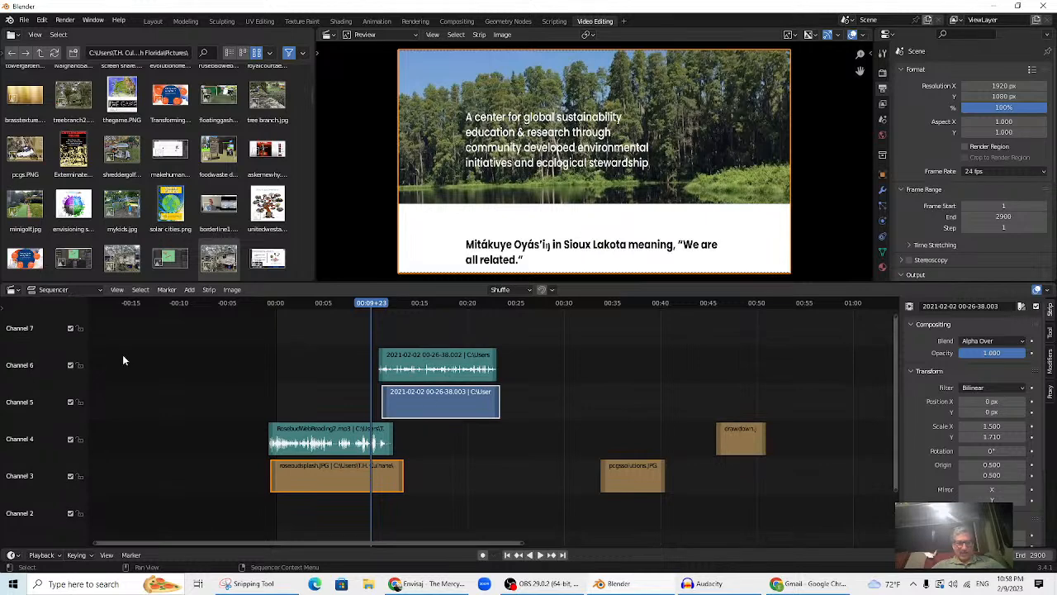
pyautogui.click(185, 291)
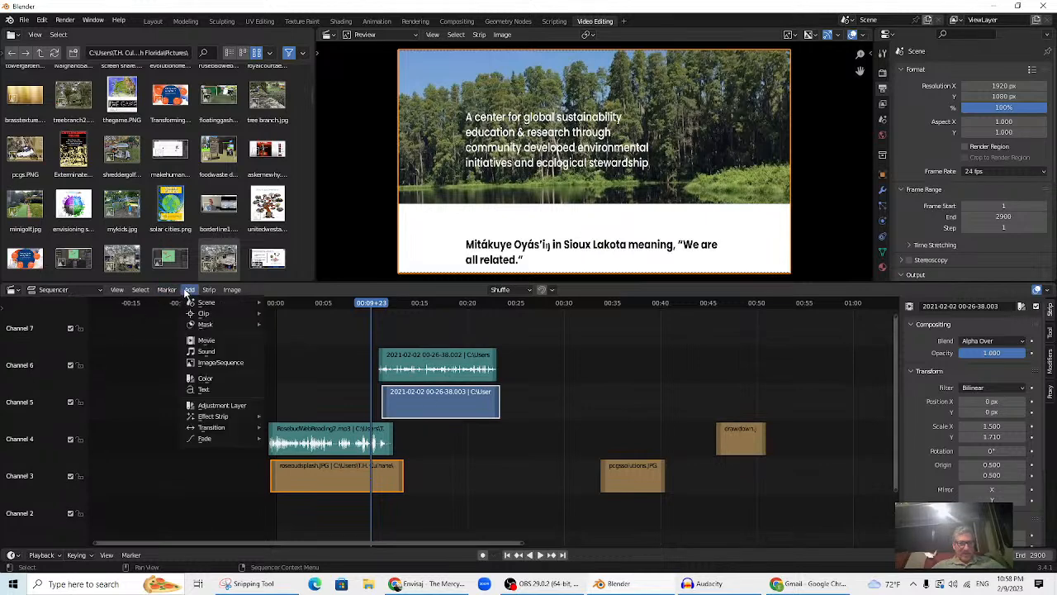
pyautogui.moveTo(226, 426)
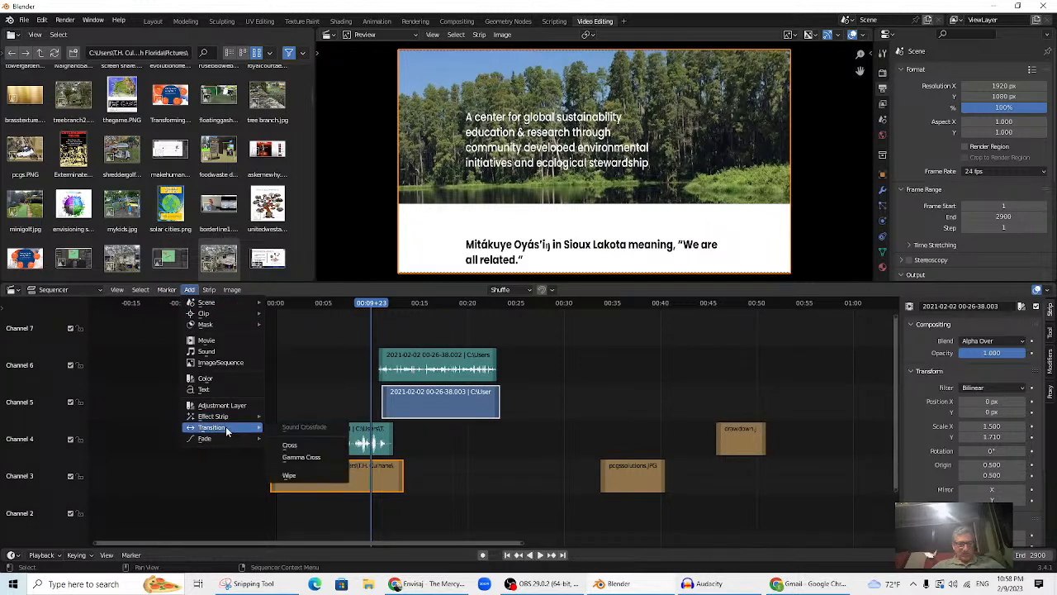
pyautogui.click(299, 446)
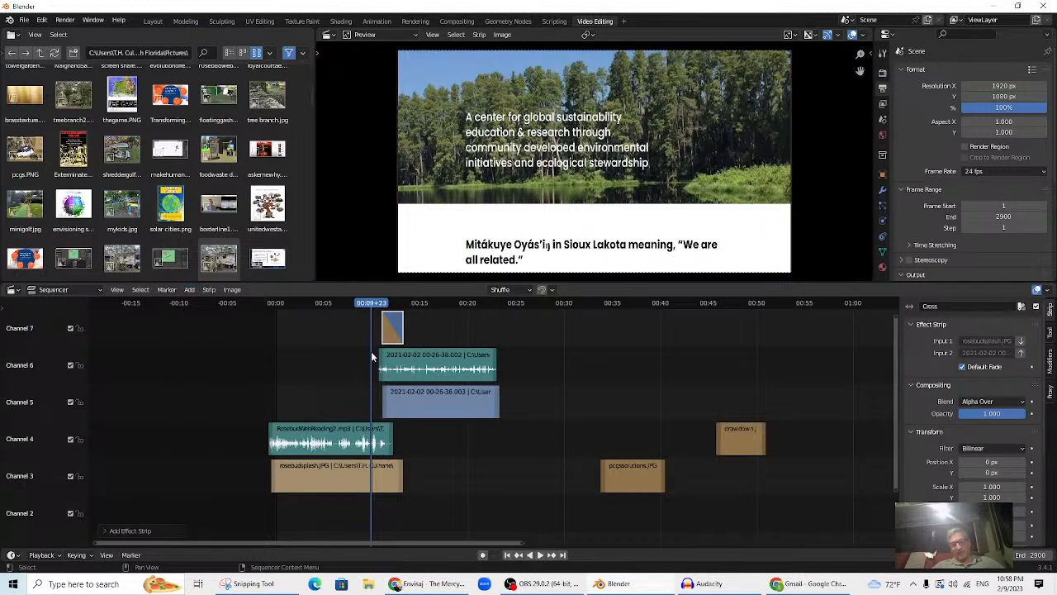
pyautogui.moveTo(374, 309); pyautogui.dragTo(376, 338)
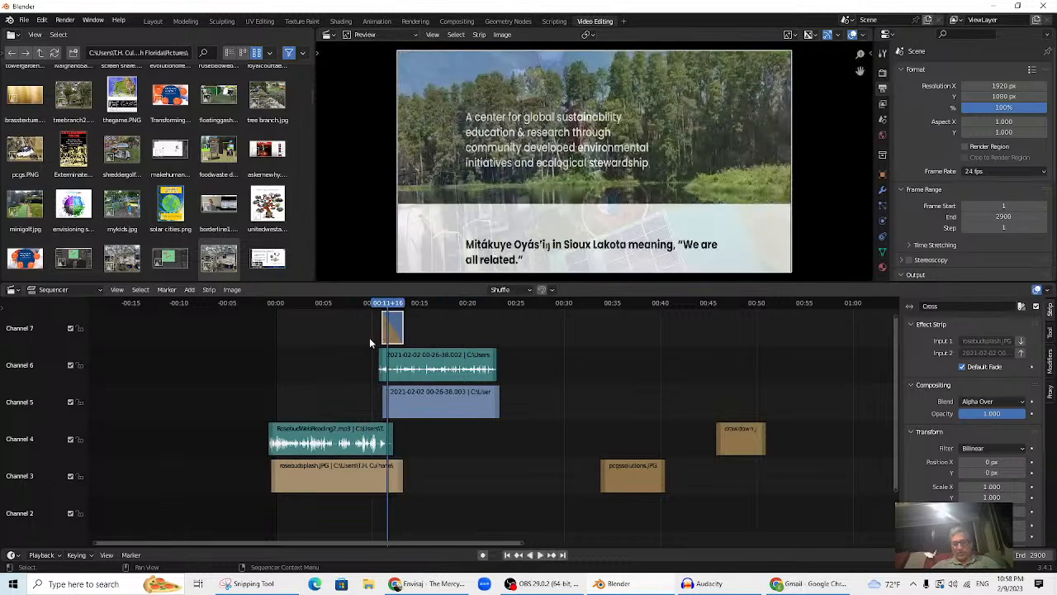
# - Delete the first Cross strip and add a new Cross transition between the event video and splash image
pyautogui.press('Delete')
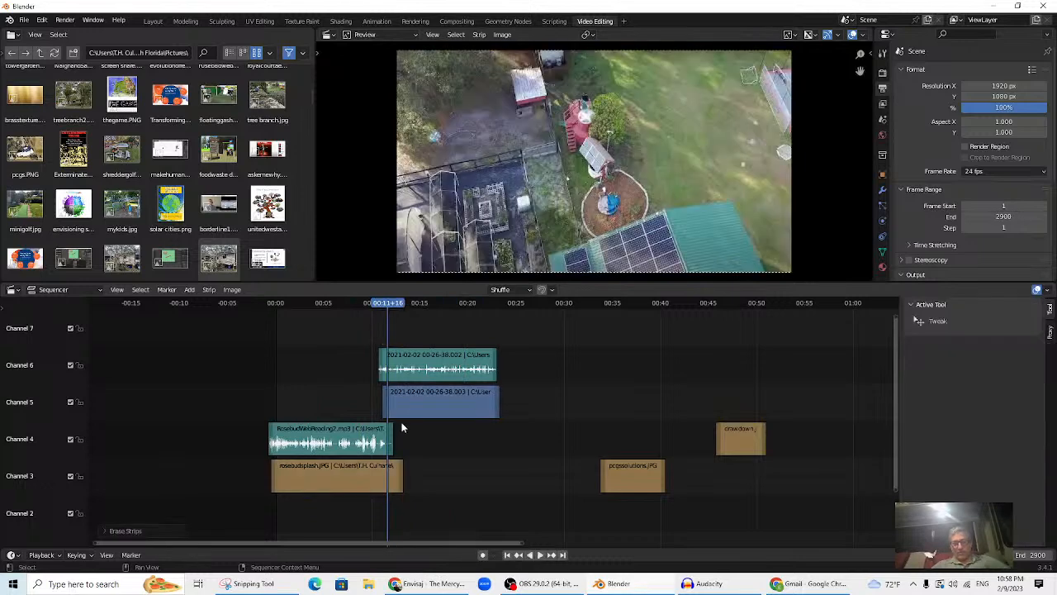
pyautogui.click(412, 403)
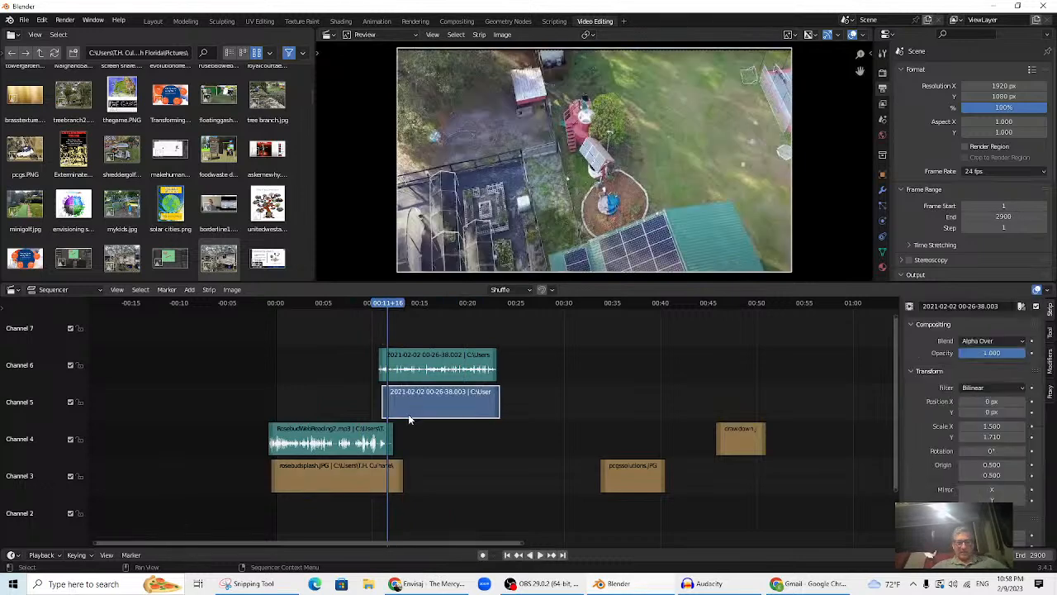
pyautogui.keyDown('shift'); pyautogui.click(345, 479); pyautogui.keyUp('shift')
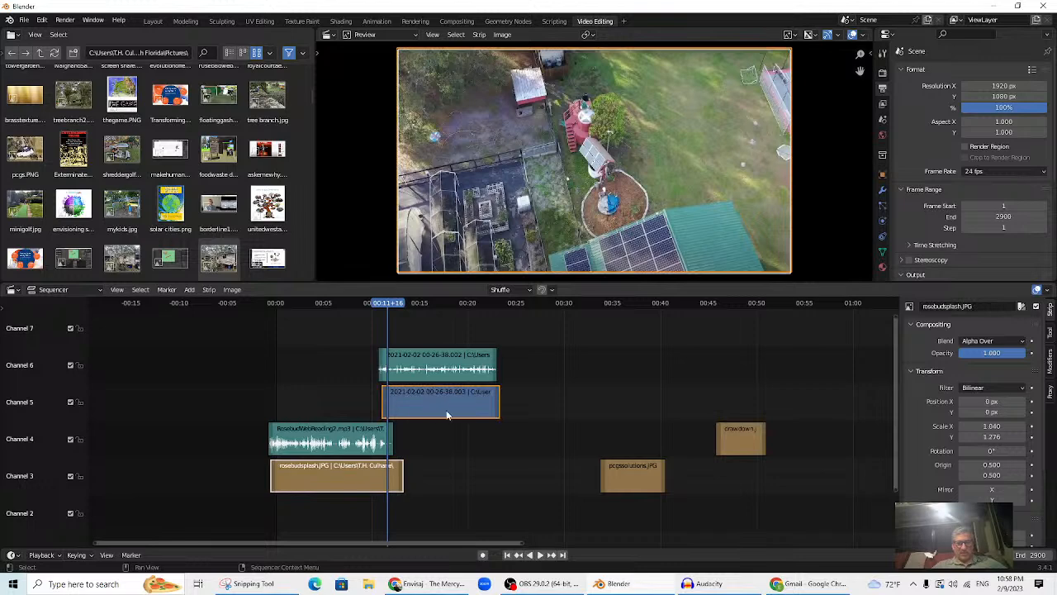
pyautogui.click(189, 290)
pyautogui.moveTo(229, 427)
pyautogui.click(298, 442)
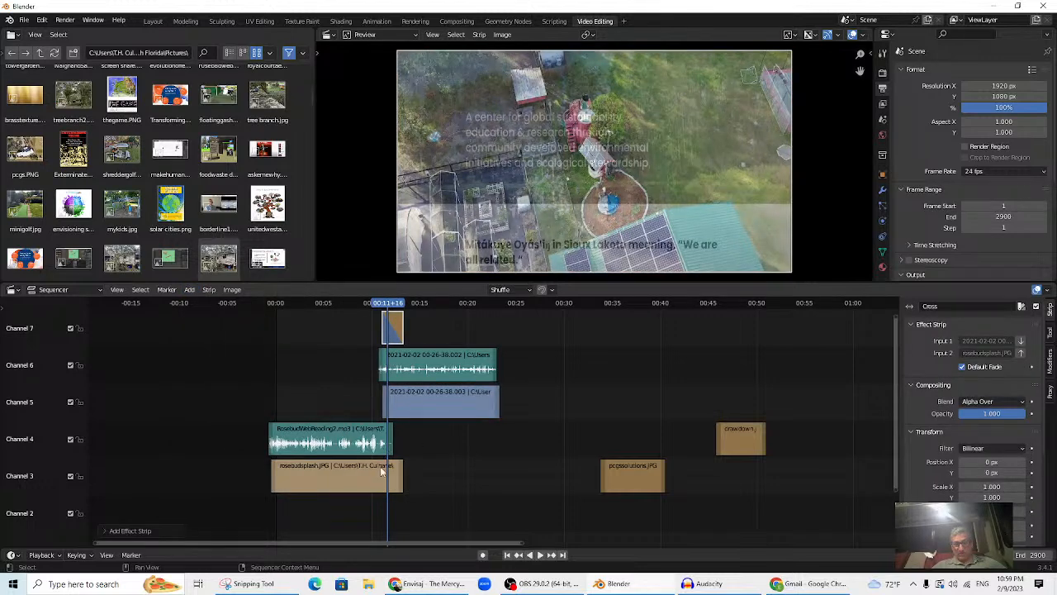
# - Play and scrub the new crossfade, delete it, and reselect the splash image strip
pyautogui.click(376, 309)
pyautogui.press('space')
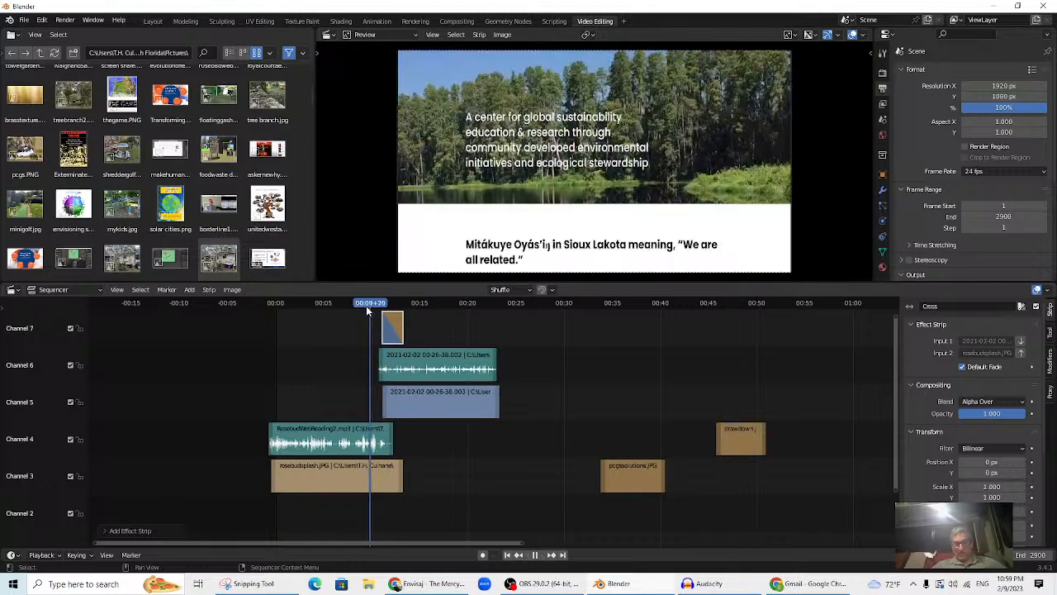
pyautogui.moveTo(393, 318); pyautogui.dragTo(359, 357)
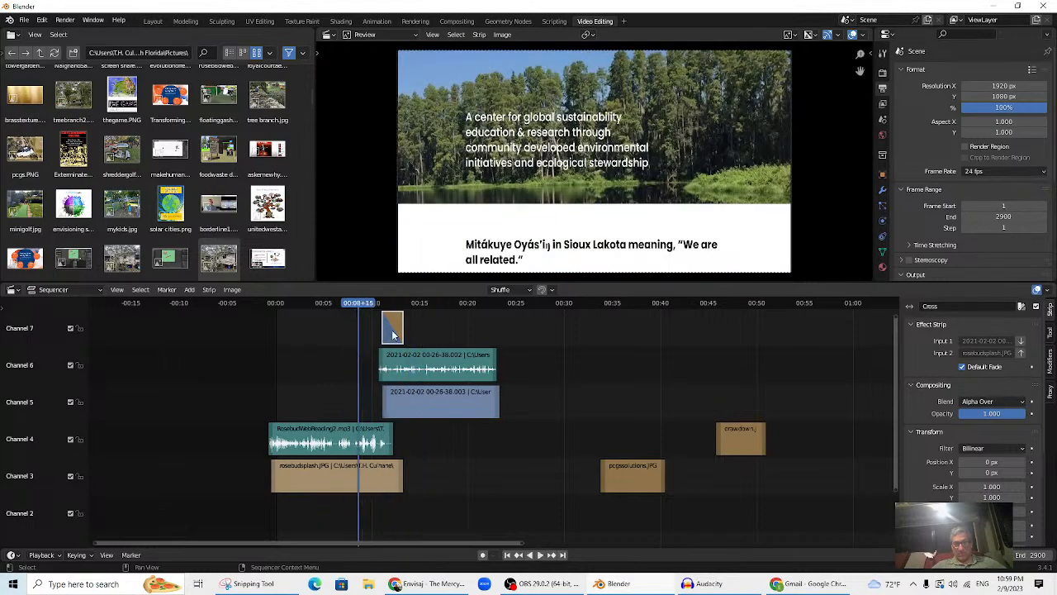
pyautogui.press('Delete')
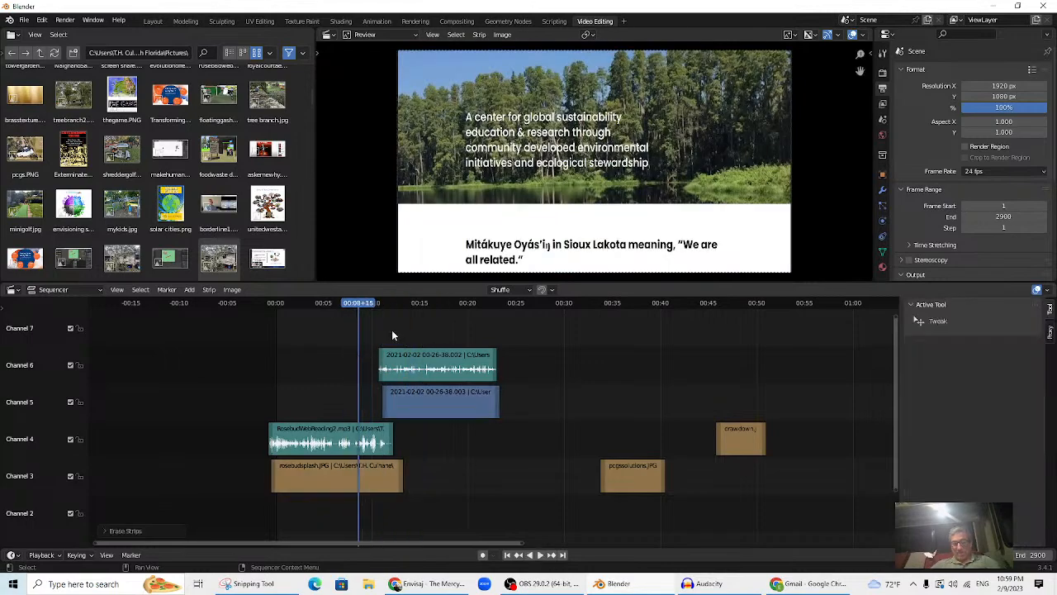
pyautogui.click(349, 477)
# - Move the event video and audio strips later and down into channels 1–2
pyautogui.keyDown('shift'); pyautogui.click(430, 389); pyautogui.keyUp('shift')
pyautogui.click(446, 470)
pyautogui.moveTo(513, 418); pyautogui.dragTo(401, 334)
pyautogui.moveTo(449, 397); pyautogui.dragTo(465, 518)
pyautogui.moveTo(361, 298); pyautogui.dragTo(414, 334)
# - Extend the rosebudsplash.JPG strip to end at frame 343, overlapping the event video
pyautogui.moveTo(403, 465); pyautogui.dragTo(415, 460)
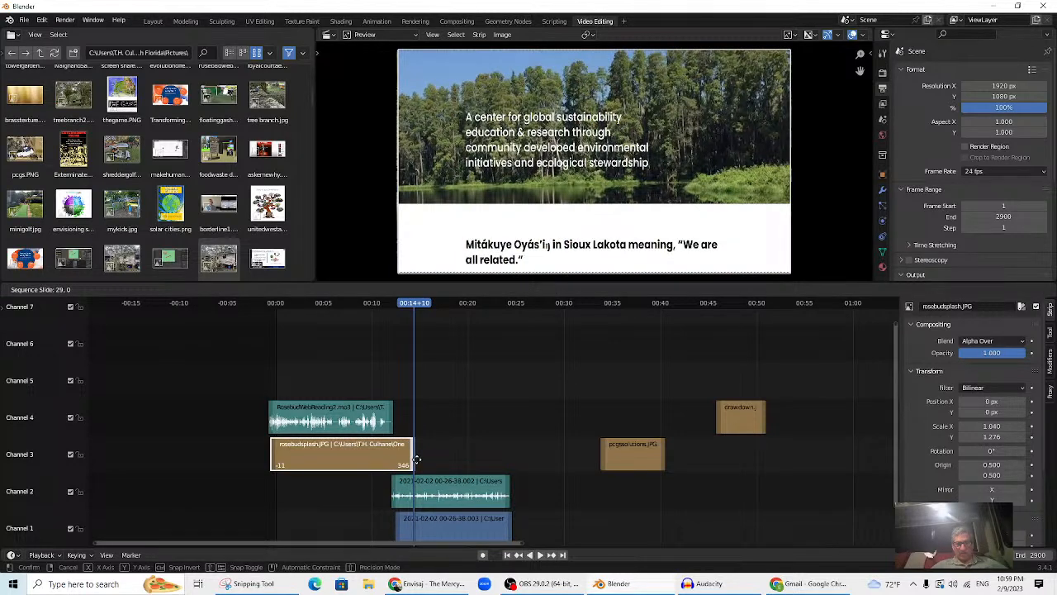
pyautogui.moveTo(416, 460); pyautogui.dragTo(414, 460)
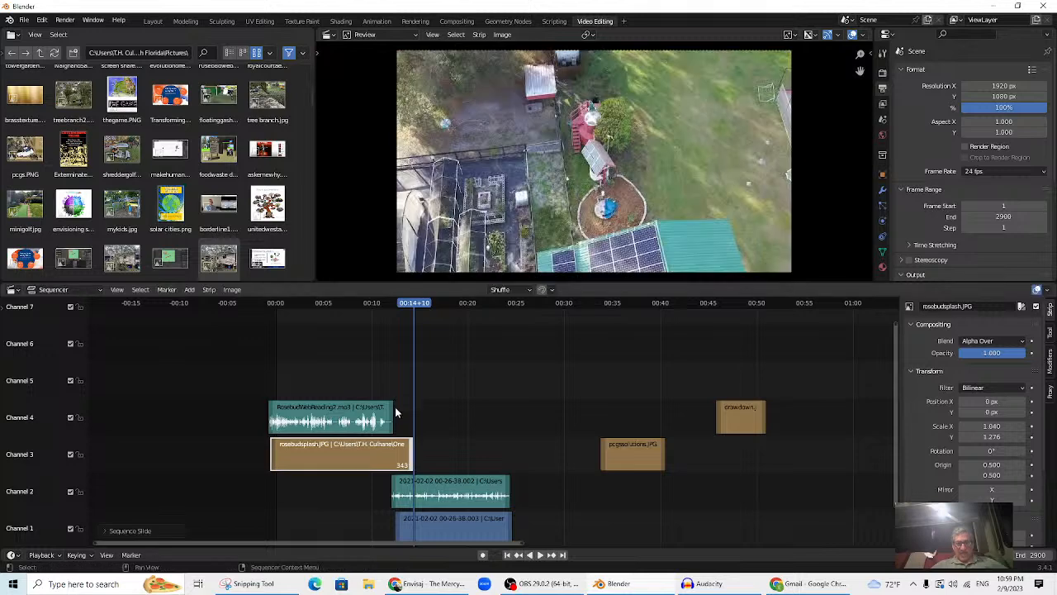
pyautogui.moveTo(412, 305); pyautogui.dragTo(393, 346)
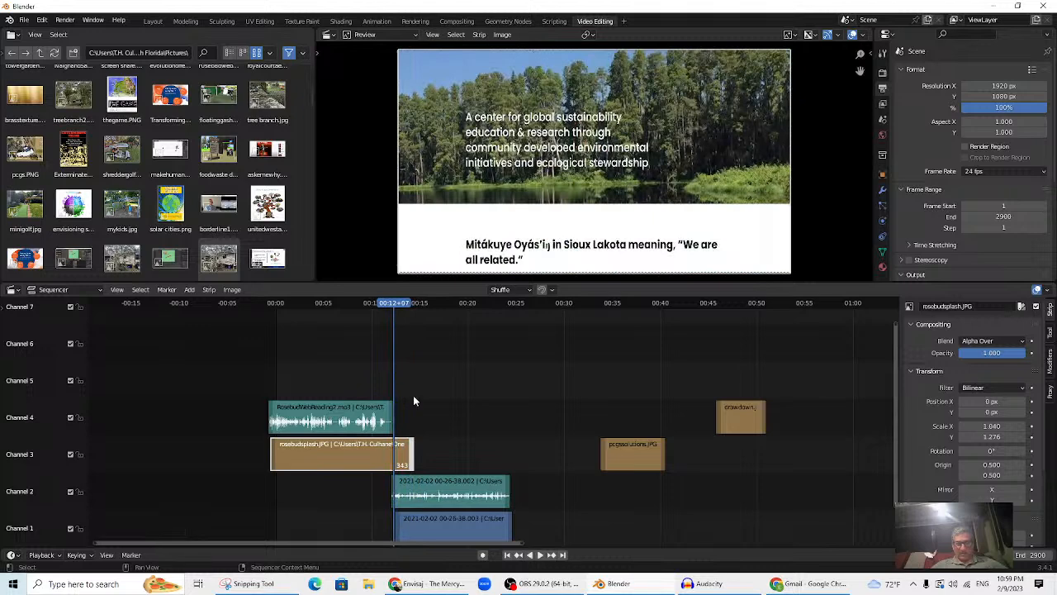
# - Add a Cross transition from the splash image to the channel 1 video, move it to channel 5, and play it
pyautogui.click(311, 489)
pyautogui.click(319, 454)
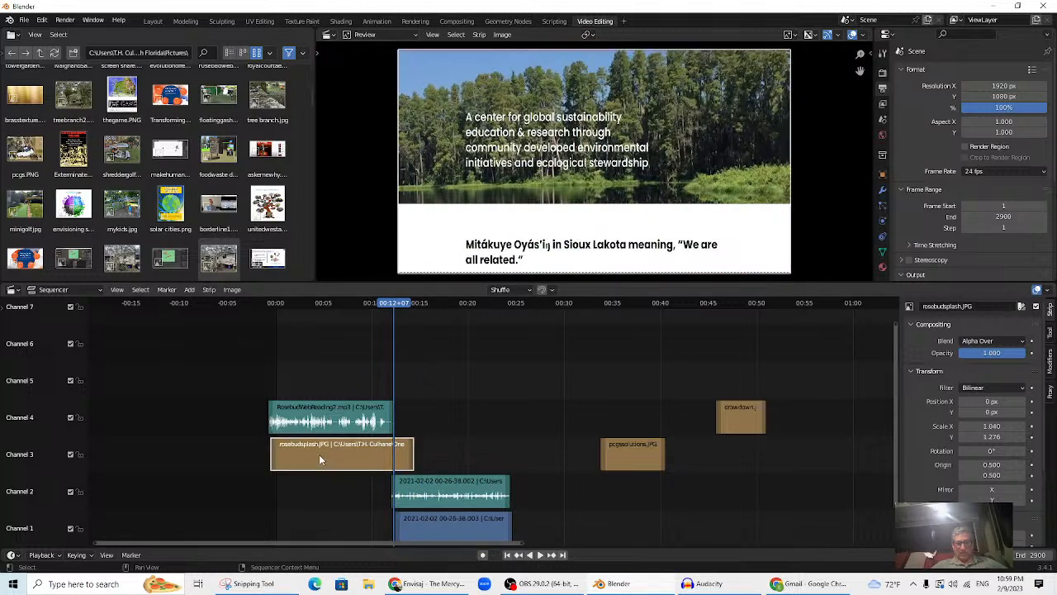
pyautogui.click(432, 530)
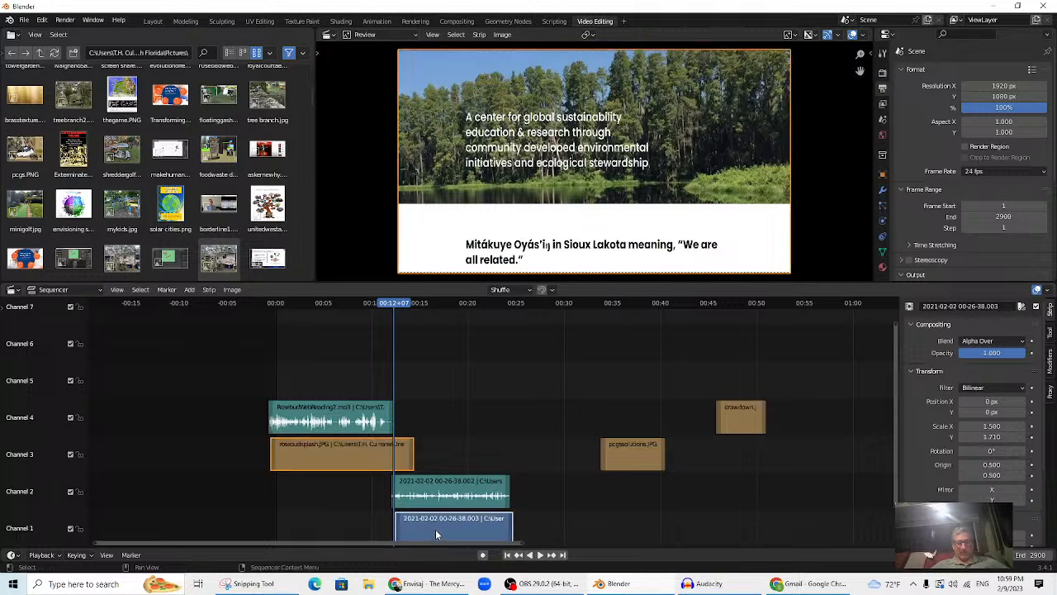
pyautogui.click(190, 290)
pyautogui.moveTo(218, 427)
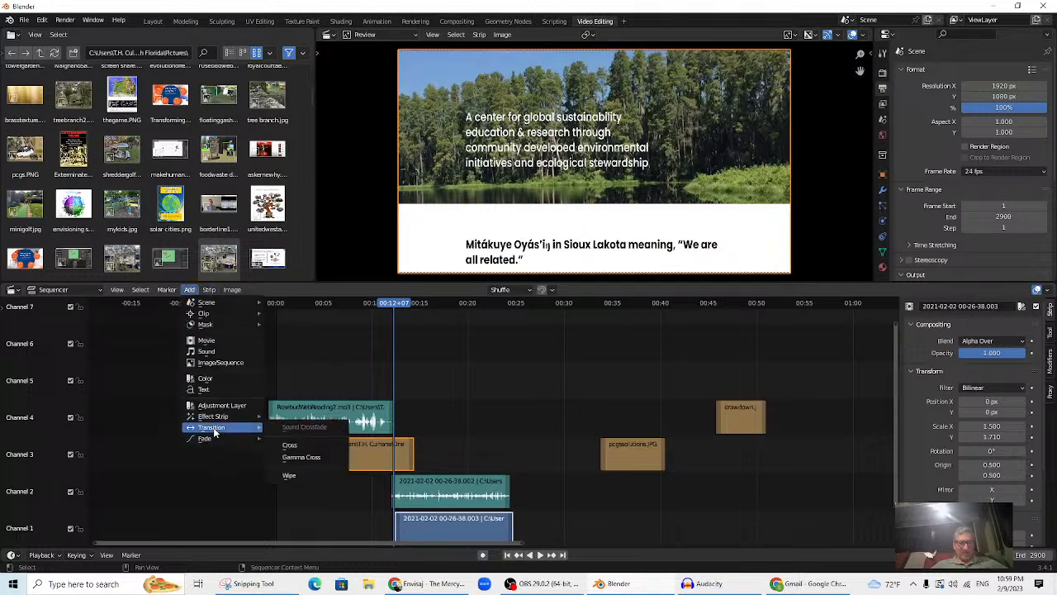
pyautogui.click(303, 453)
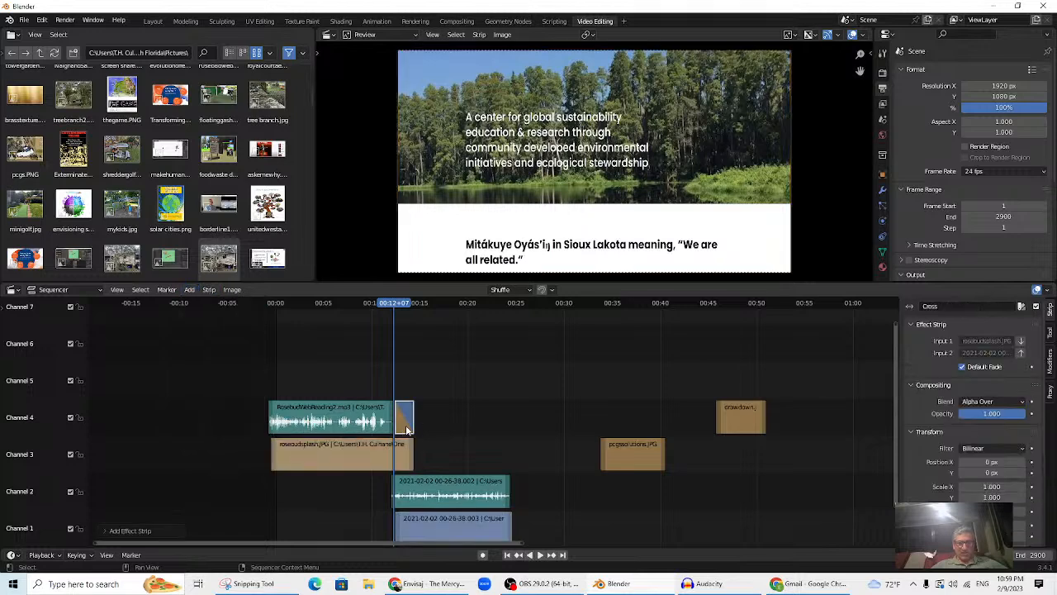
pyautogui.moveTo(406, 428); pyautogui.dragTo(404, 395)
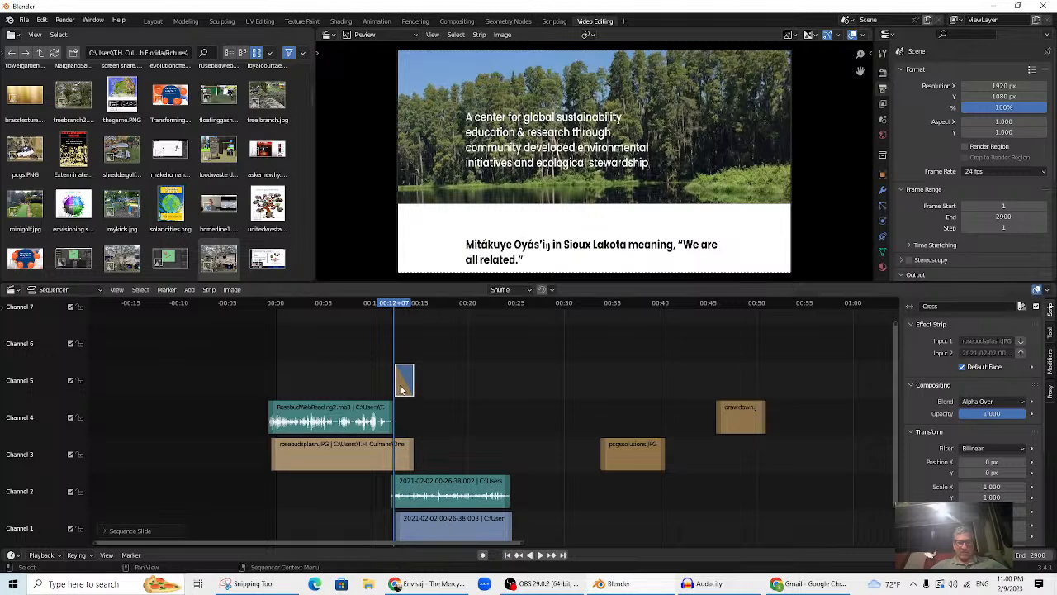
pyautogui.click(403, 305)
pyautogui.press('space')
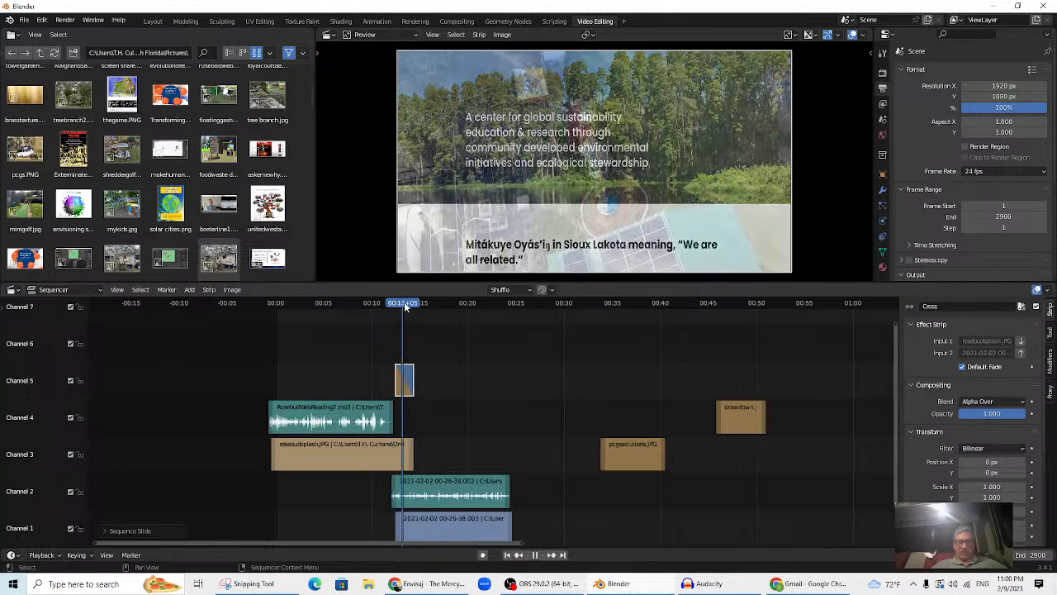
# - Slide the pcgssolutions.JPG strip earlier into channel 3, just after the event video, and preview it
pyautogui.moveTo(401, 306); pyautogui.dragTo(519, 355)
pyautogui.press('space')
pyautogui.click(626, 317)
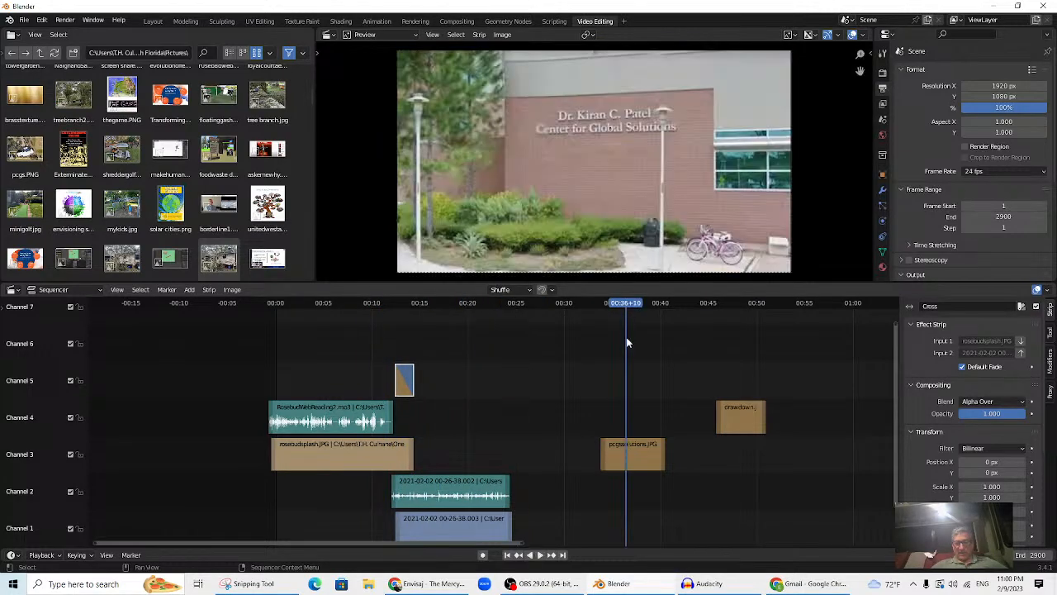
pyautogui.moveTo(625, 452); pyautogui.dragTo(537, 528)
pyautogui.click(487, 303)
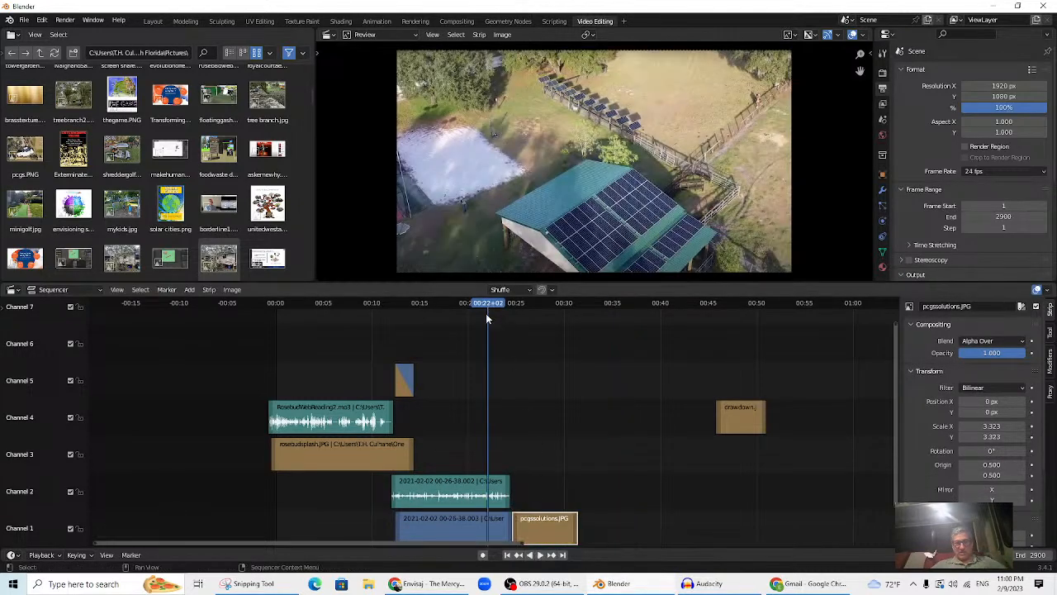
pyautogui.press('space')
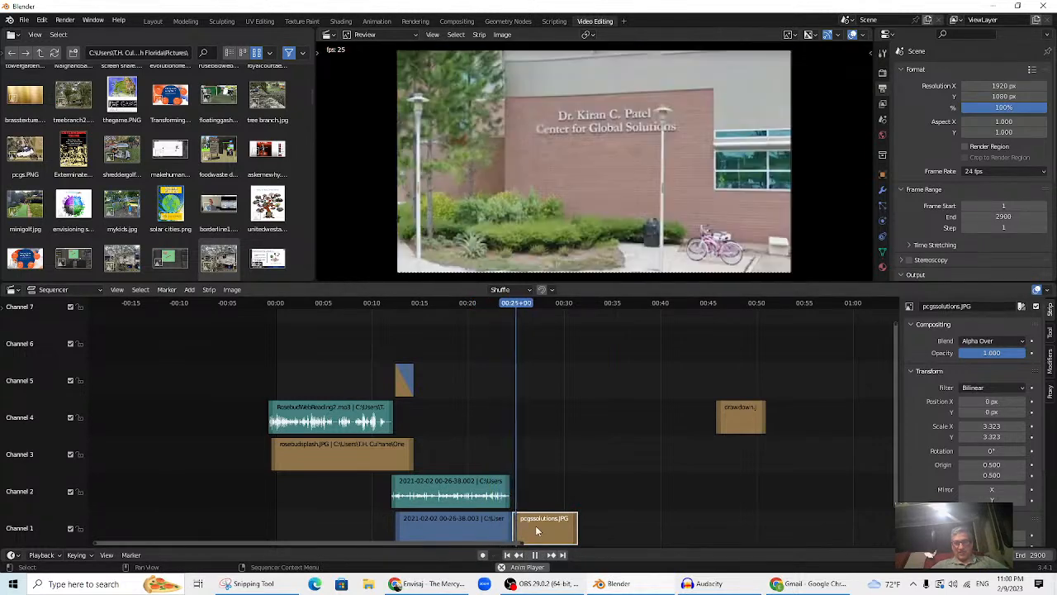
pyautogui.press('space')
pyautogui.moveTo(545, 539); pyautogui.dragTo(525, 459)
pyautogui.moveTo(462, 304); pyautogui.dragTo(498, 533)
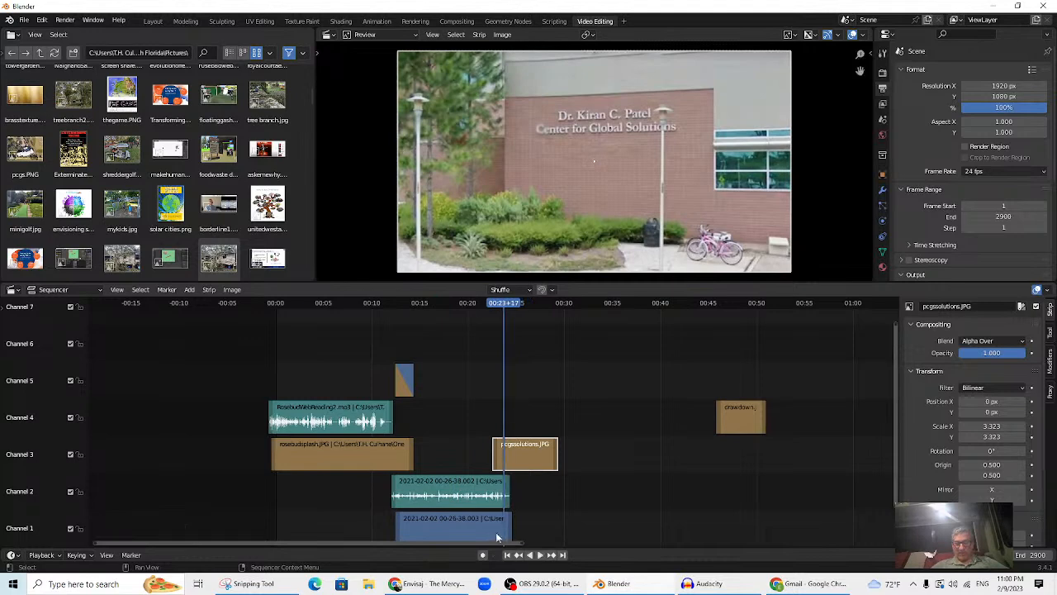
# - Add a Cross transition on channel 4 from the event video into pcgssolutions.JPG and play it back
pyautogui.click(479, 533)
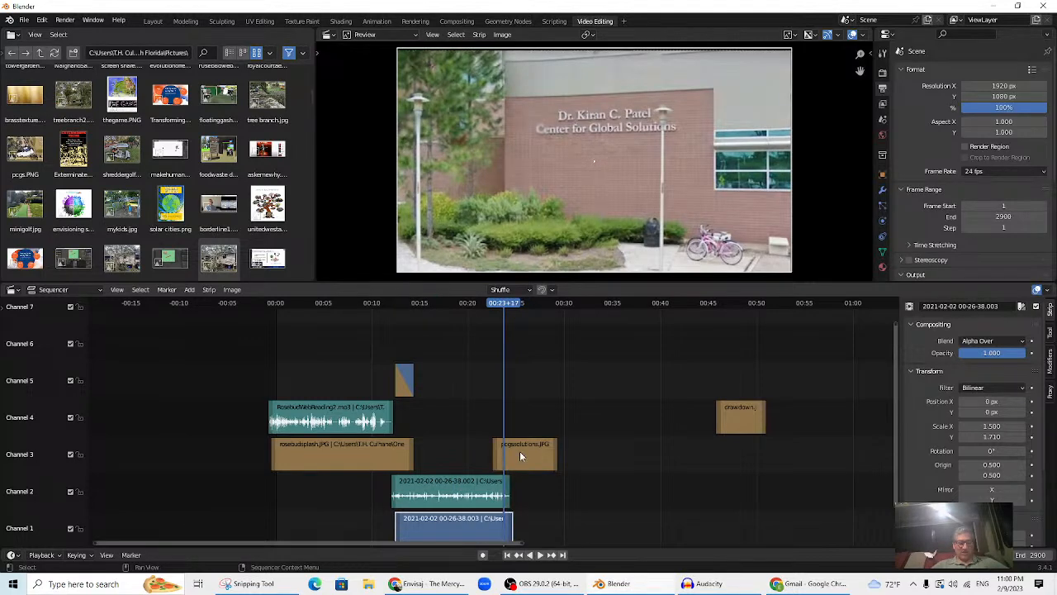
pyautogui.click(521, 456)
pyautogui.click(543, 519)
pyautogui.click(473, 537)
pyautogui.keyDown('shift'); pyautogui.click(517, 456); pyautogui.keyUp('shift')
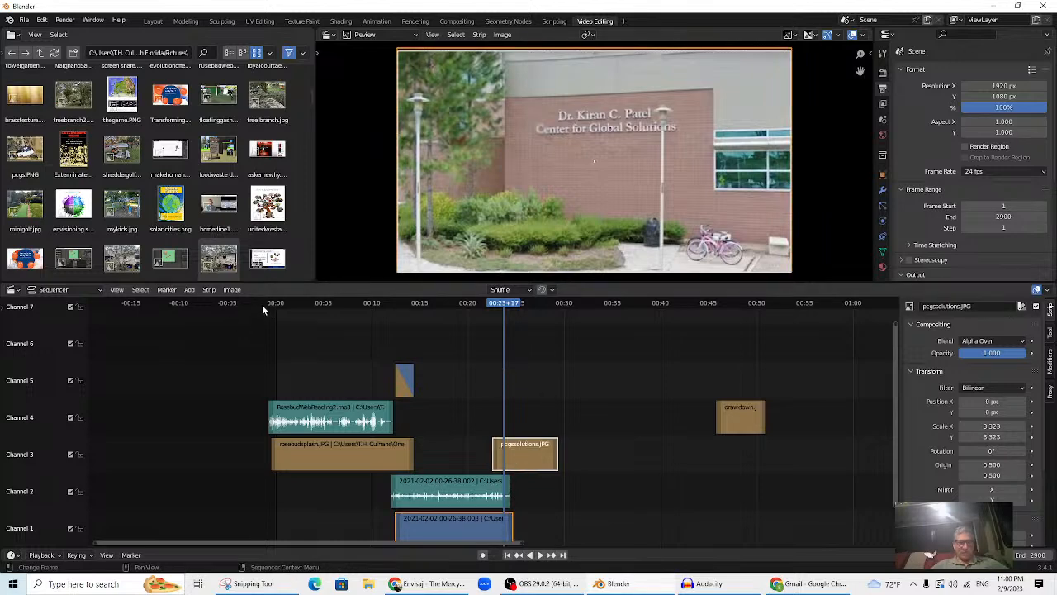
pyautogui.click(190, 290)
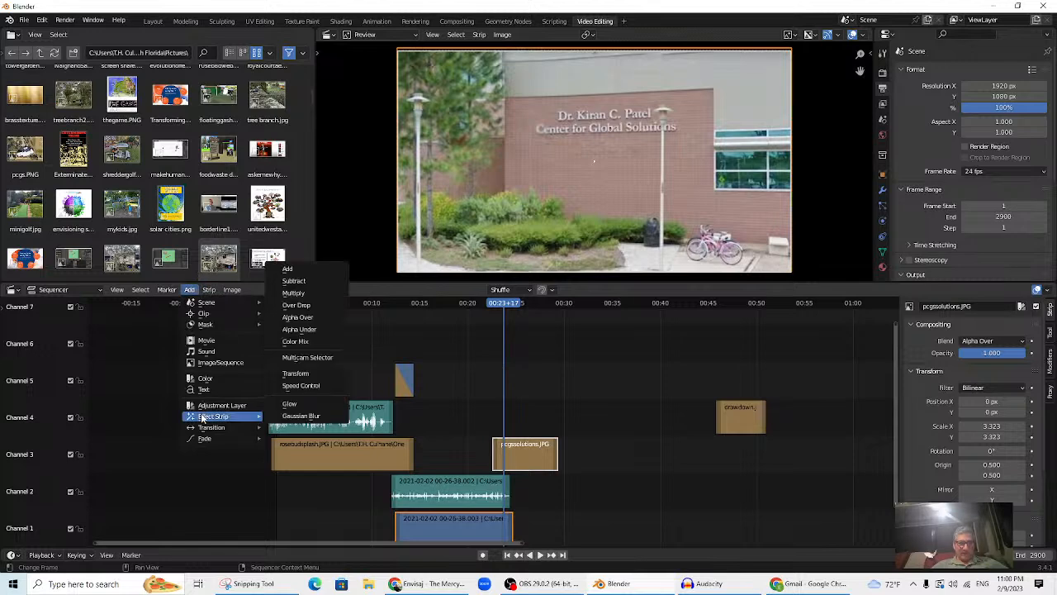
pyautogui.moveTo(208, 431)
pyautogui.click(289, 445)
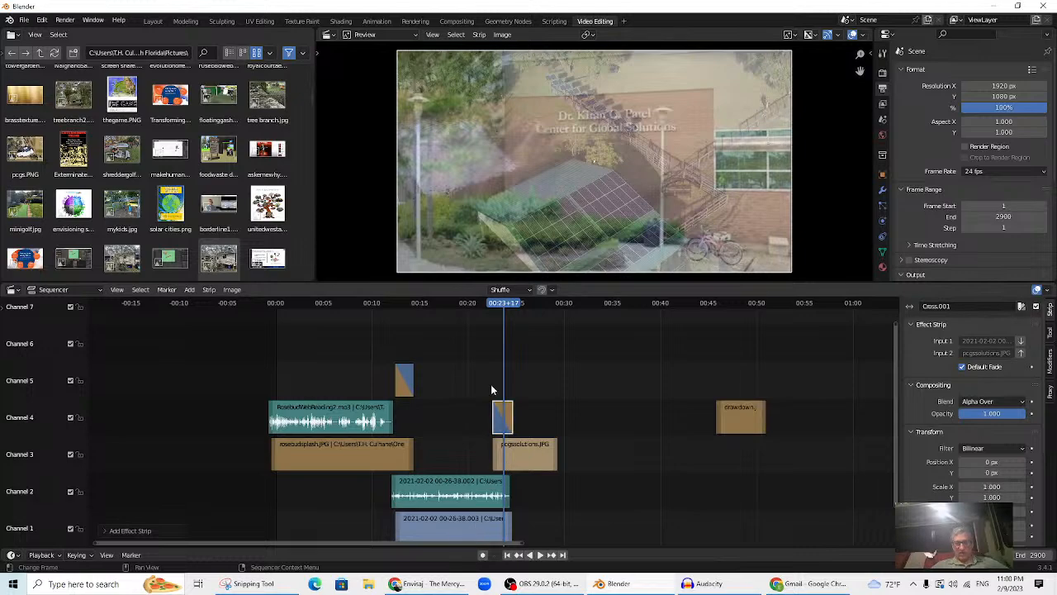
pyautogui.click(498, 304)
pyautogui.press('space')
pyautogui.moveTo(499, 310); pyautogui.dragTo(467, 335)
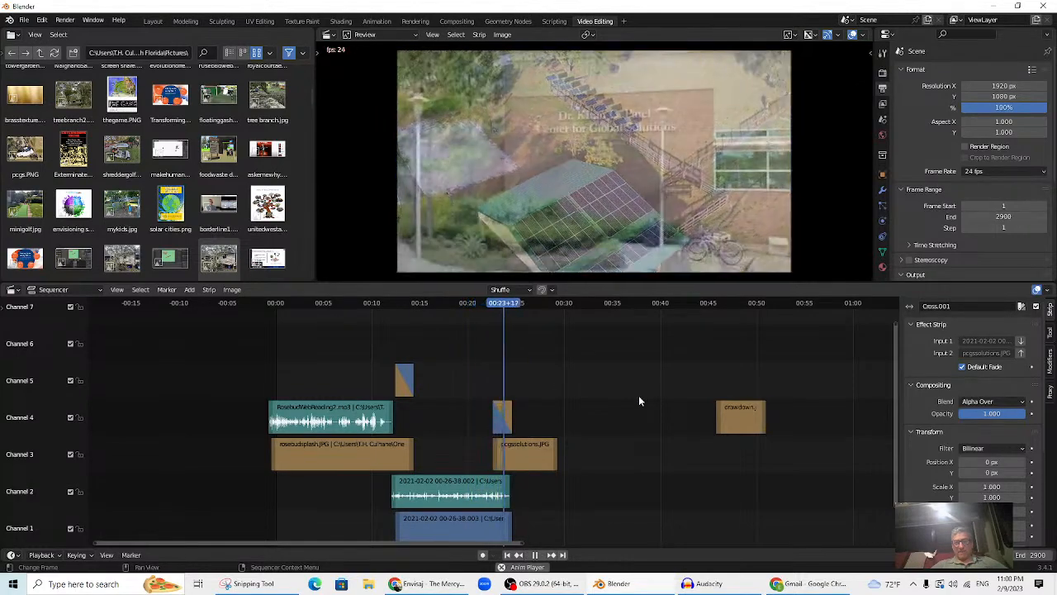
# - Enlarge channels 1–4, select the channel 2 event audio strip, and toggle its waveform display
pyautogui.press('space')
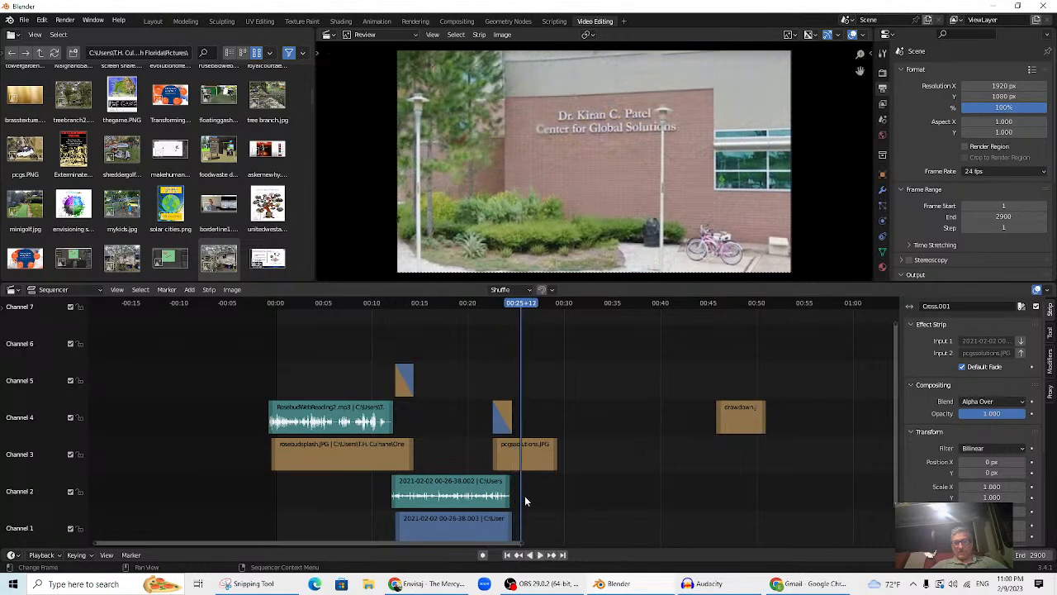
pyautogui.scroll(1, 506, 500)
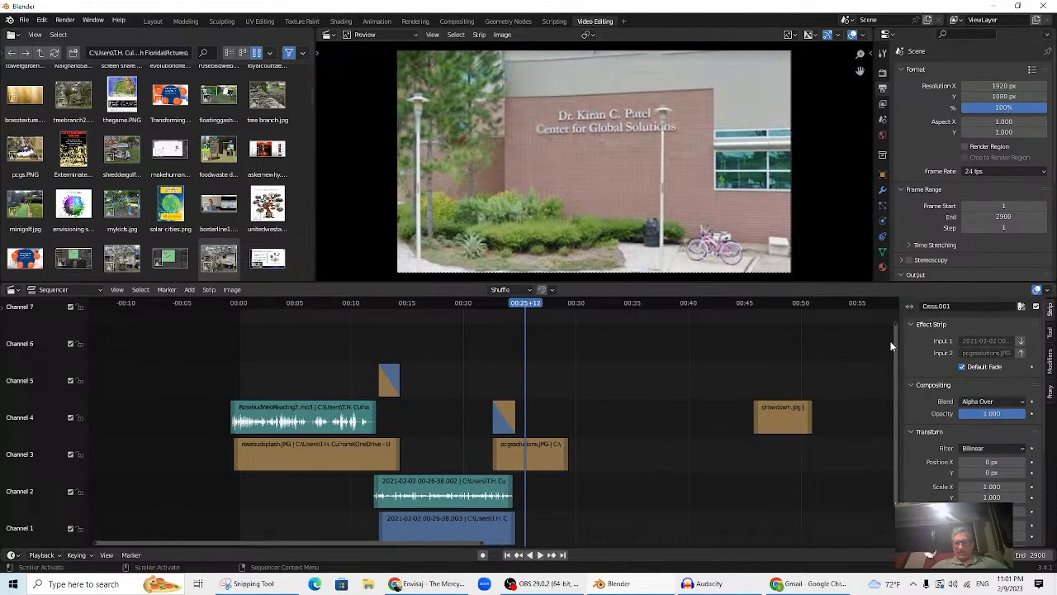
pyautogui.moveTo(899, 329); pyautogui.dragTo(895, 390)
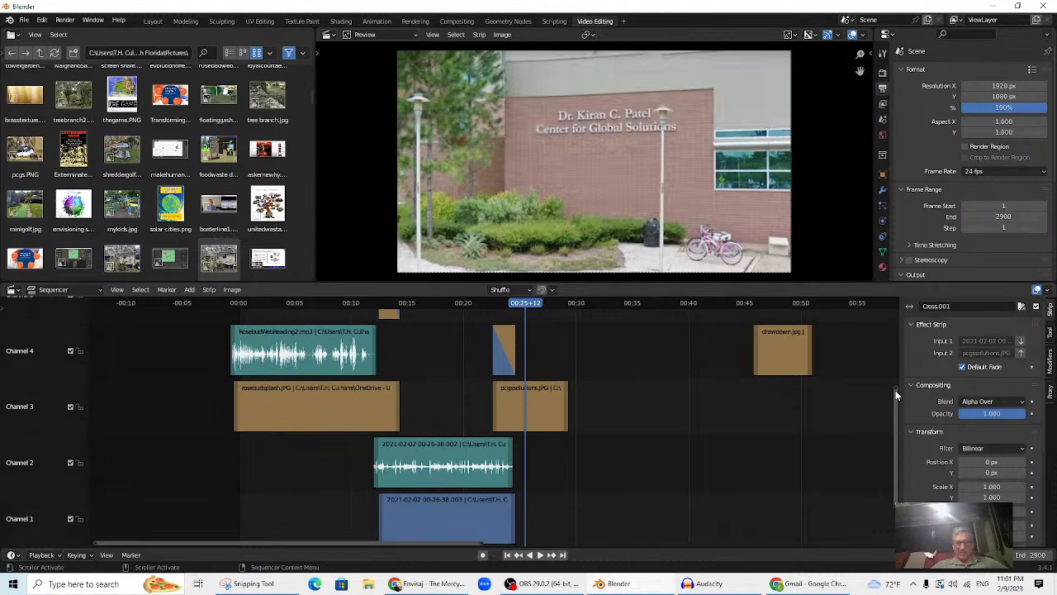
pyautogui.click(496, 462)
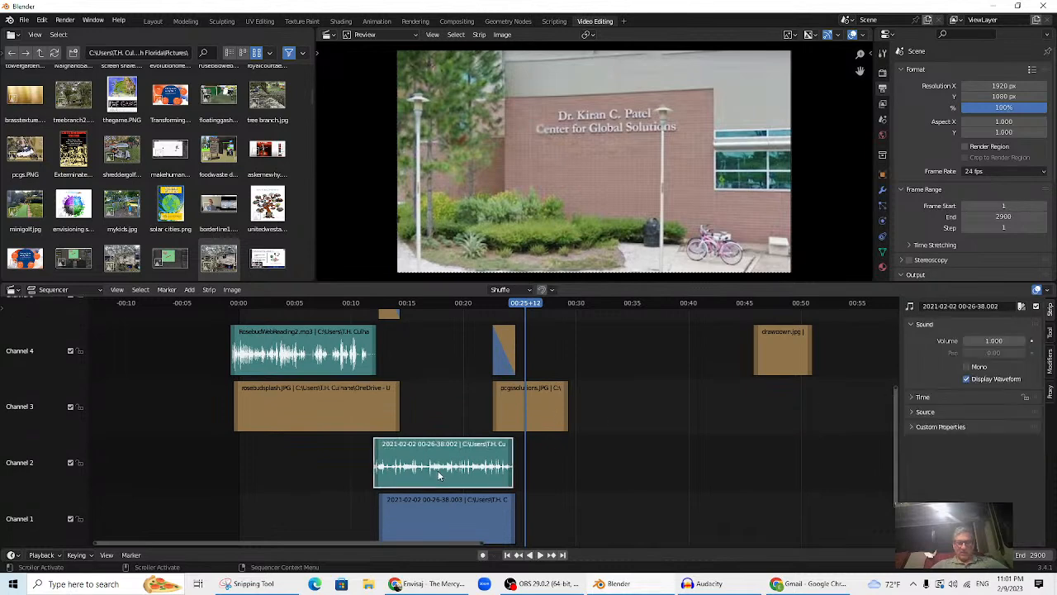
pyautogui.click(966, 379)
pyautogui.click(967, 379)
pyautogui.click(966, 379)
pyautogui.click(967, 379)
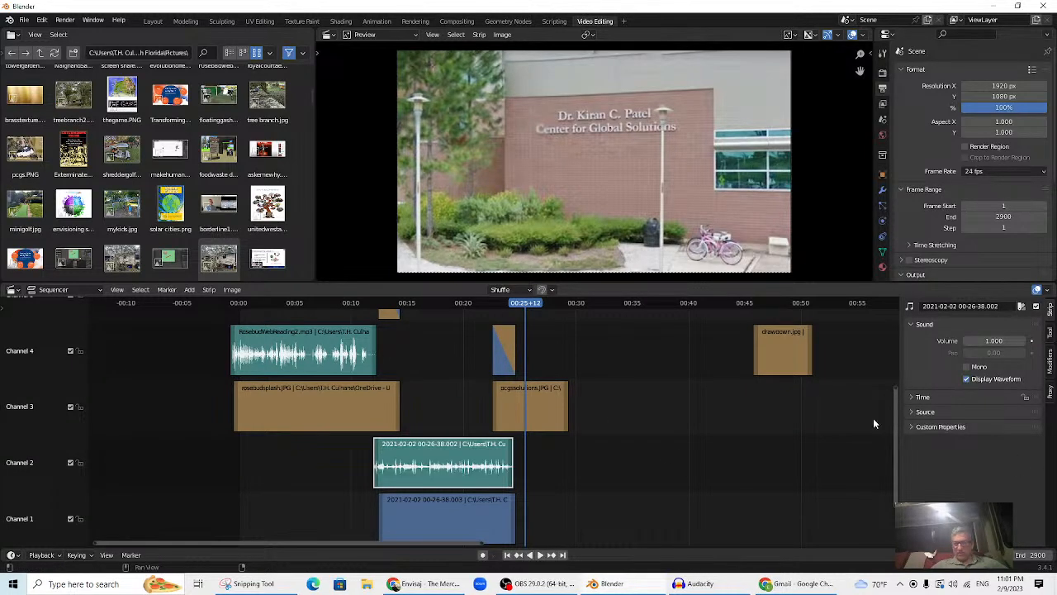
# - Play back from about 00:22 and 00:12, then park the playhead at 00:12+02
pyautogui.click(491, 303)
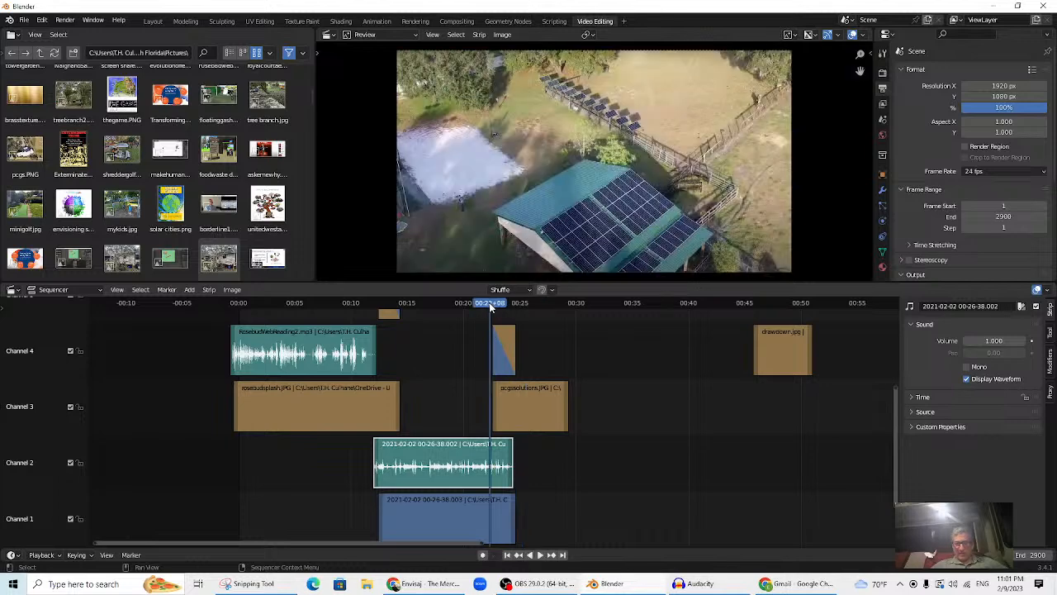
pyautogui.press('space')
pyautogui.press('space')
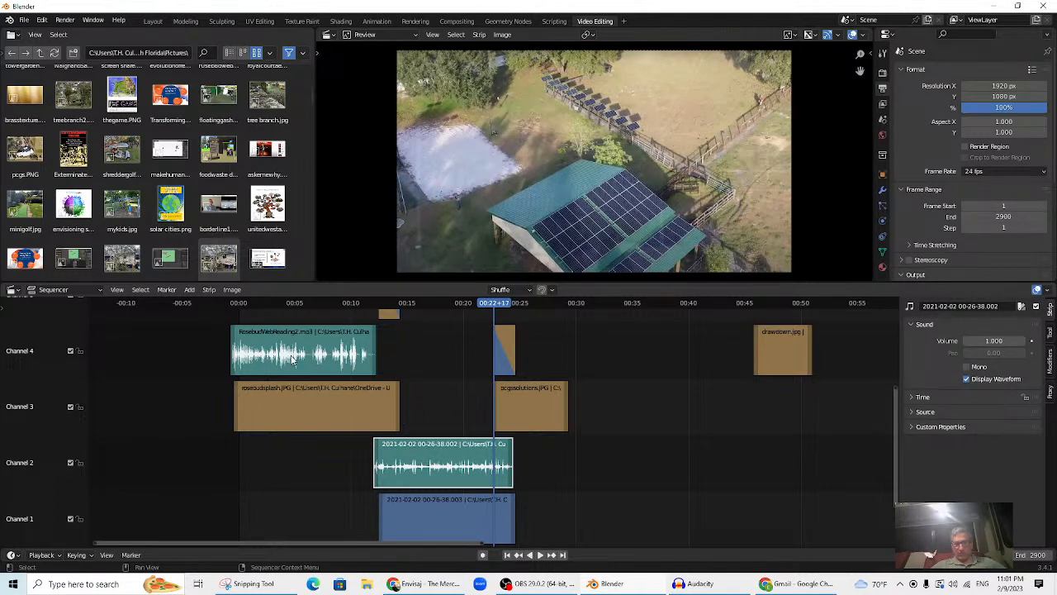
pyautogui.click(189, 291)
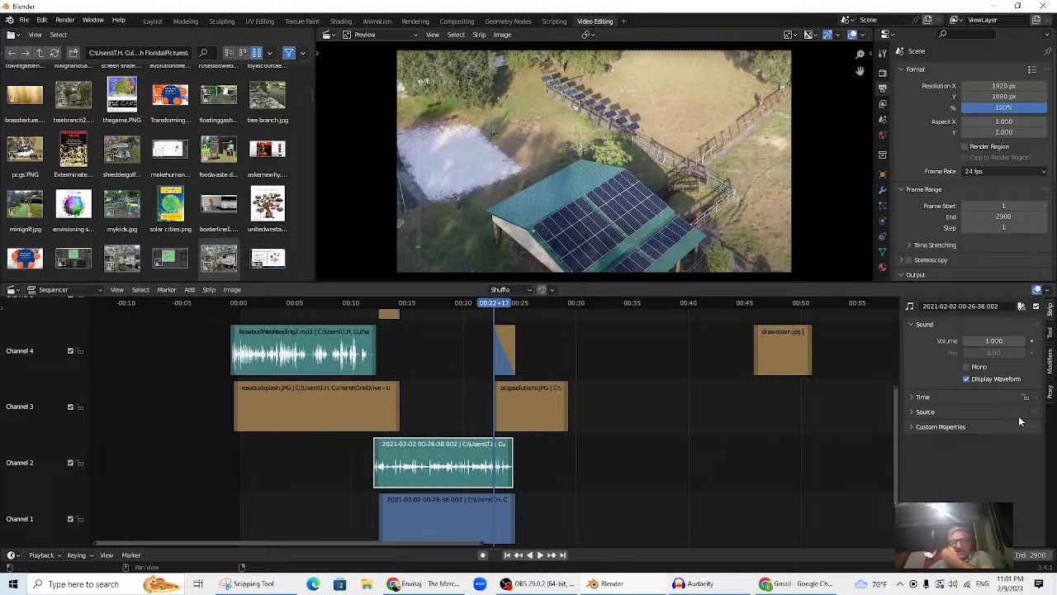
pyautogui.click(917, 397)
pyautogui.click(917, 397)
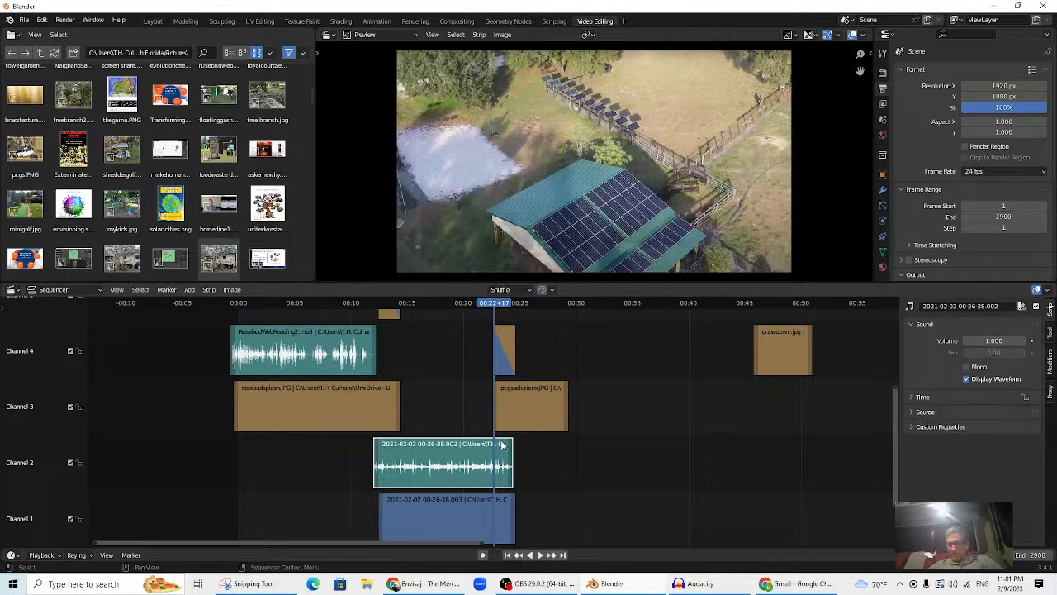
pyautogui.click(371, 307)
pyautogui.press('space')
pyautogui.press('Escape')
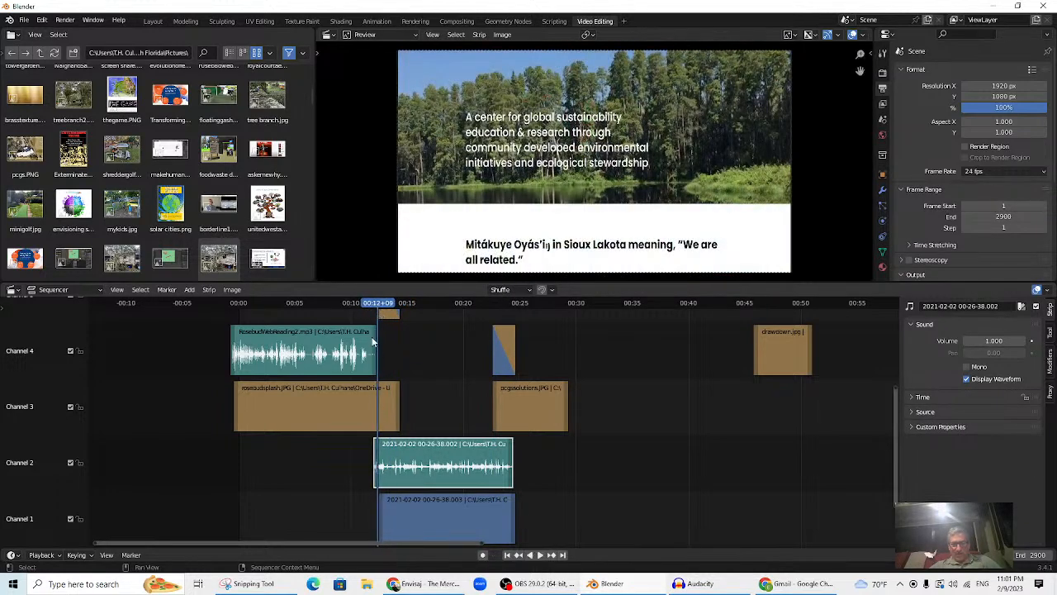
pyautogui.moveTo(376, 305); pyautogui.dragTo(372, 303)
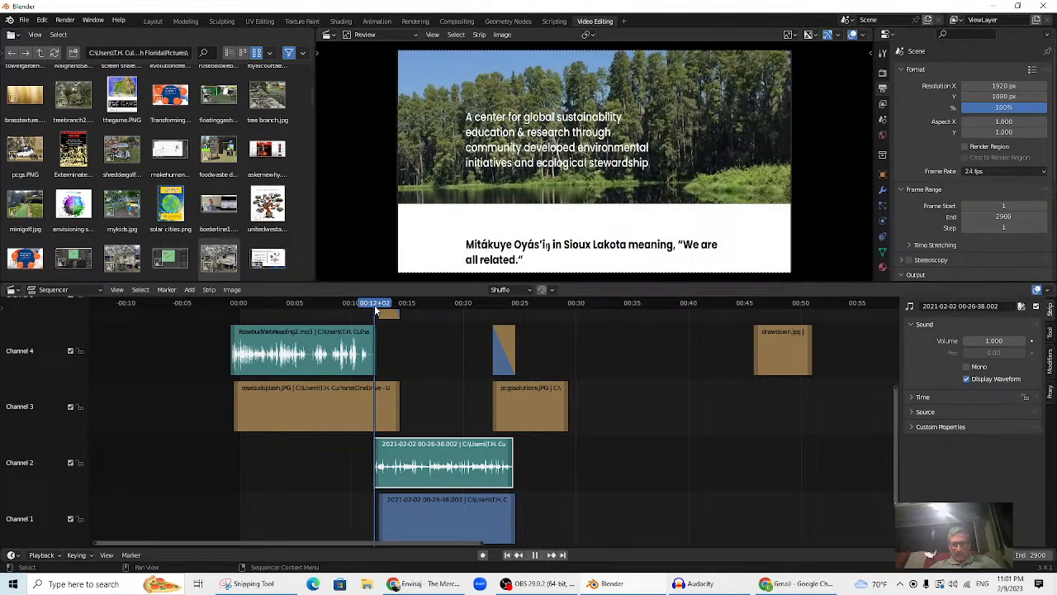
# - Set the audio strip's Volume to 0 and keyframe it at 00:12+02
pyautogui.click(993, 339)
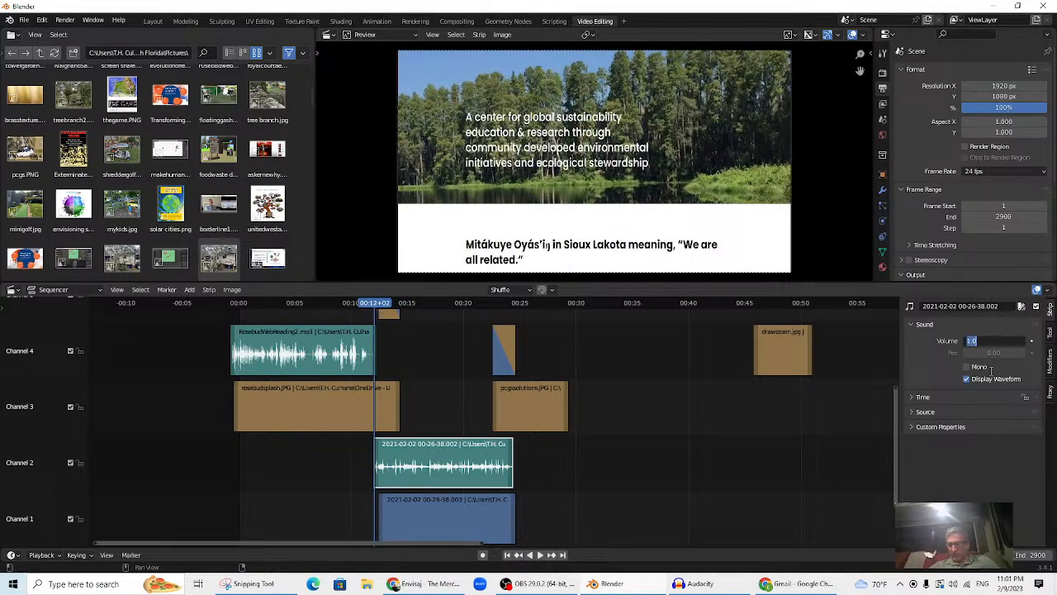
pyautogui.write('0')
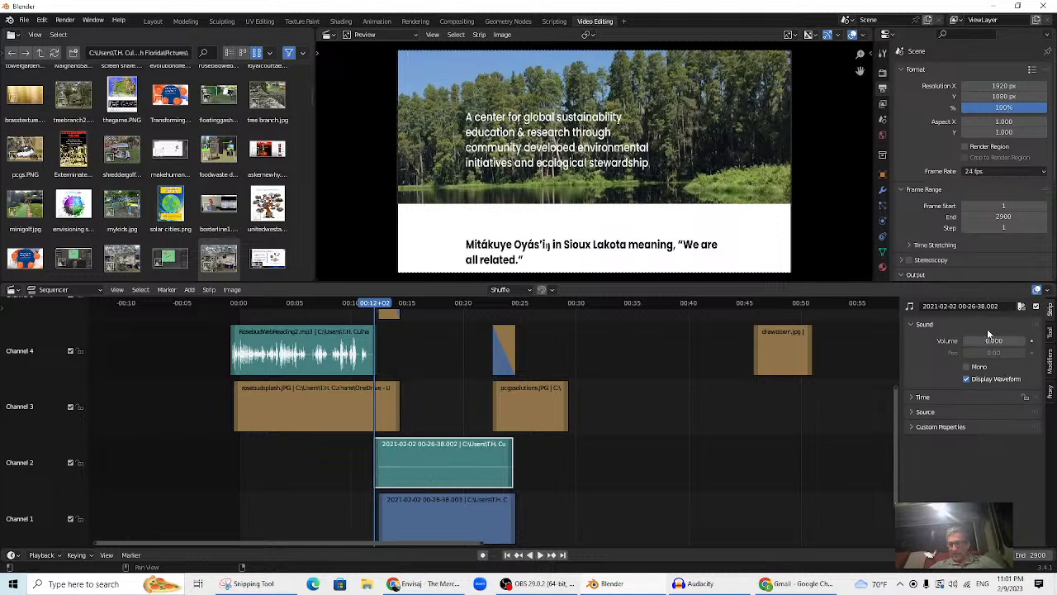
pyautogui.press('Return')
pyautogui.click(1031, 341)
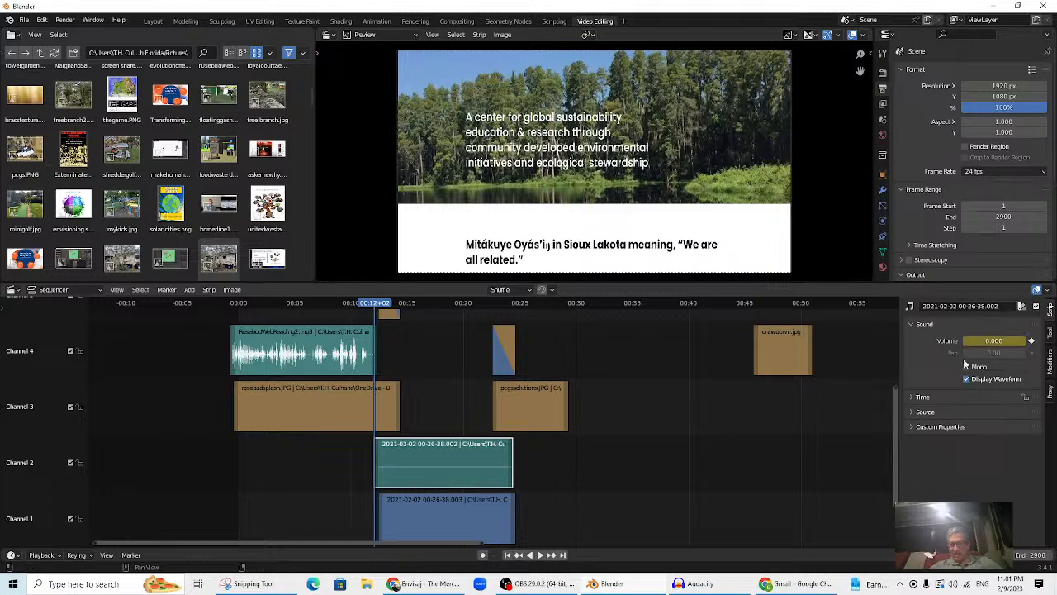
# - Play to 00:14+05, set Volume back to 1.0, and keyframe it
pyautogui.press('space')
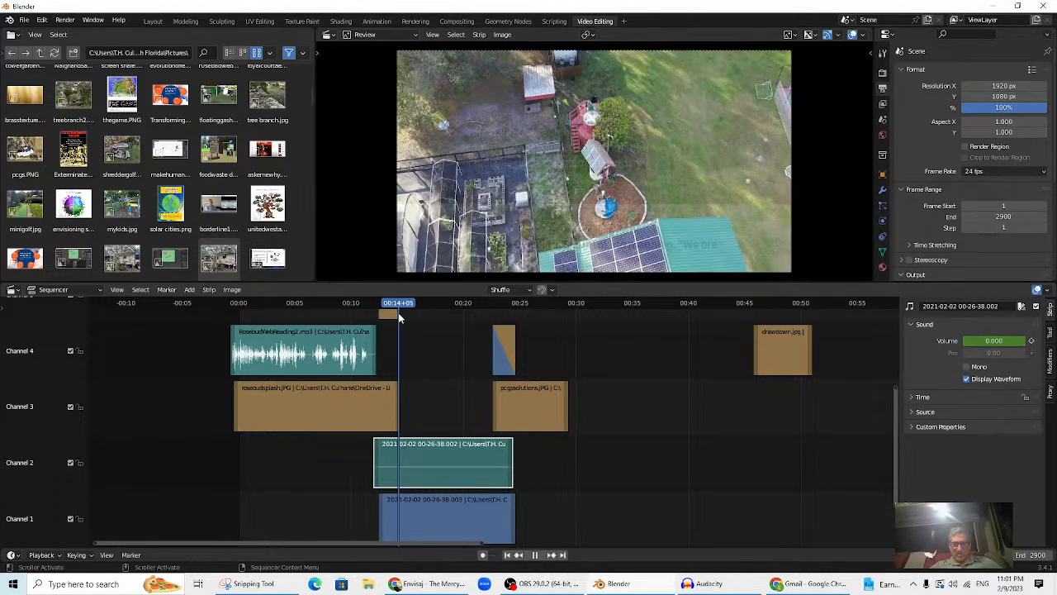
pyautogui.press('space')
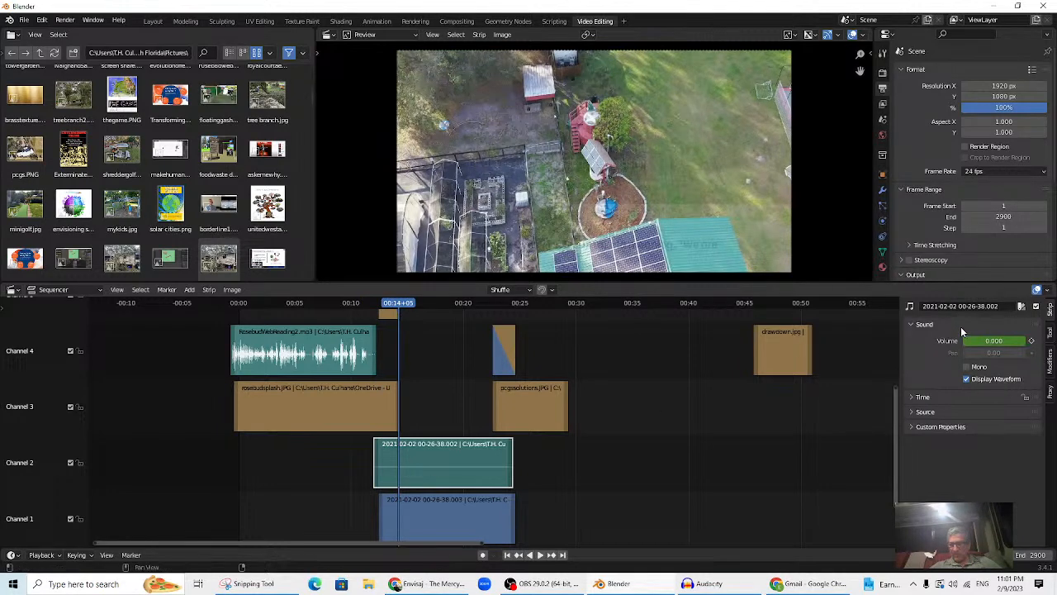
pyautogui.click(995, 341)
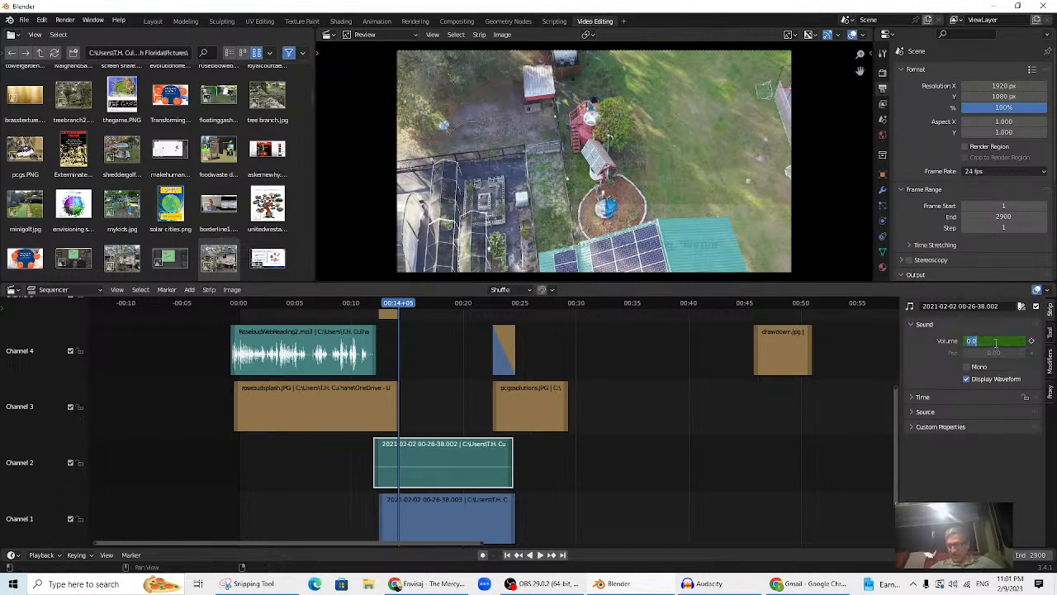
pyautogui.press('Return')
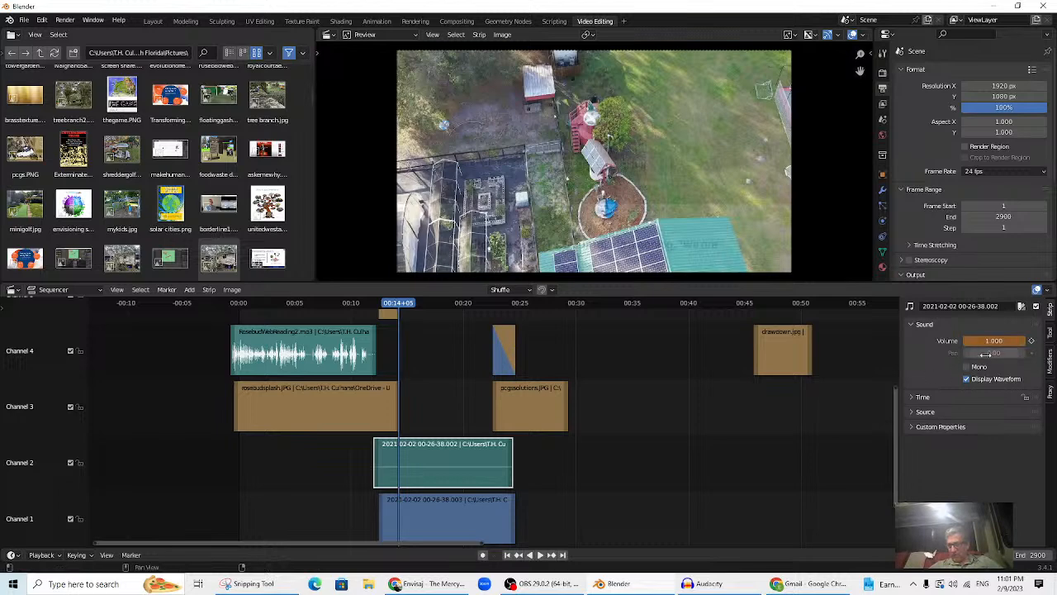
pyautogui.click(1031, 341)
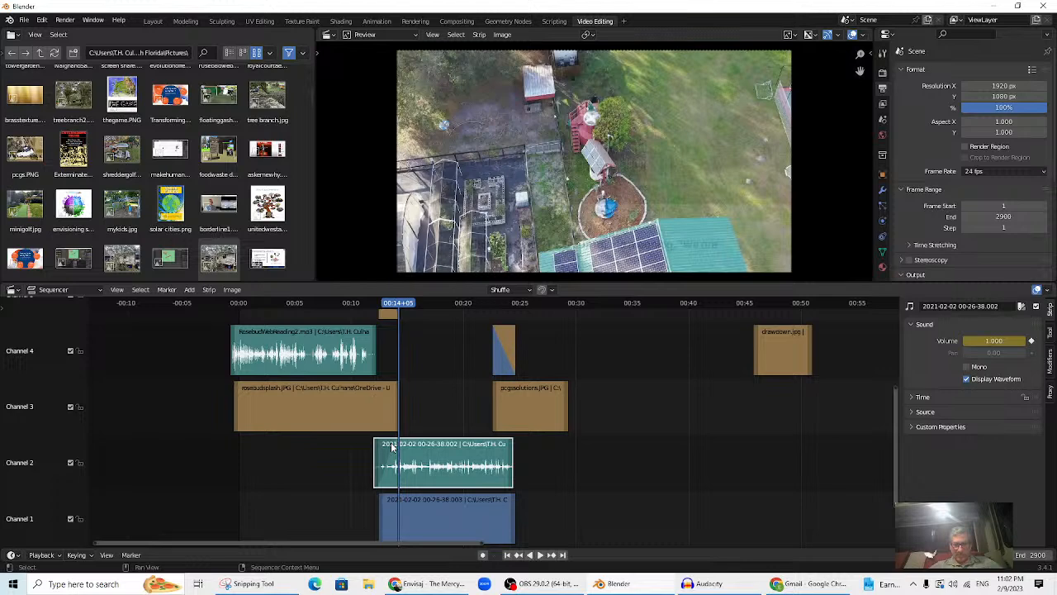
# - Review the fade-in, then keyframe the channel 2 audio's Volume at 1.0 at 00:22+14
pyautogui.scroll(-1, 451, 366)
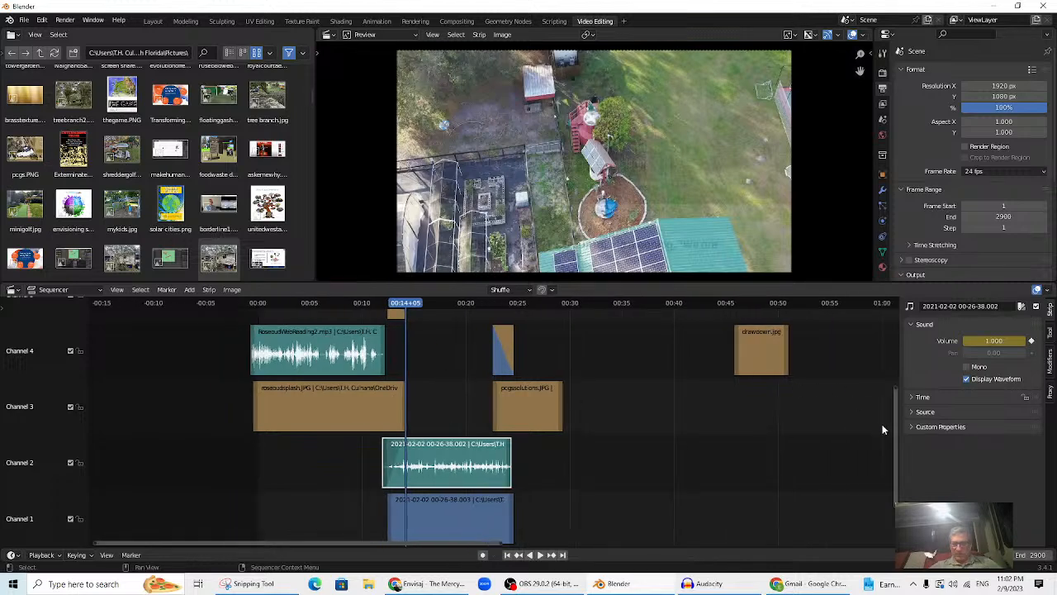
pyautogui.moveTo(895, 437); pyautogui.dragTo(895, 414)
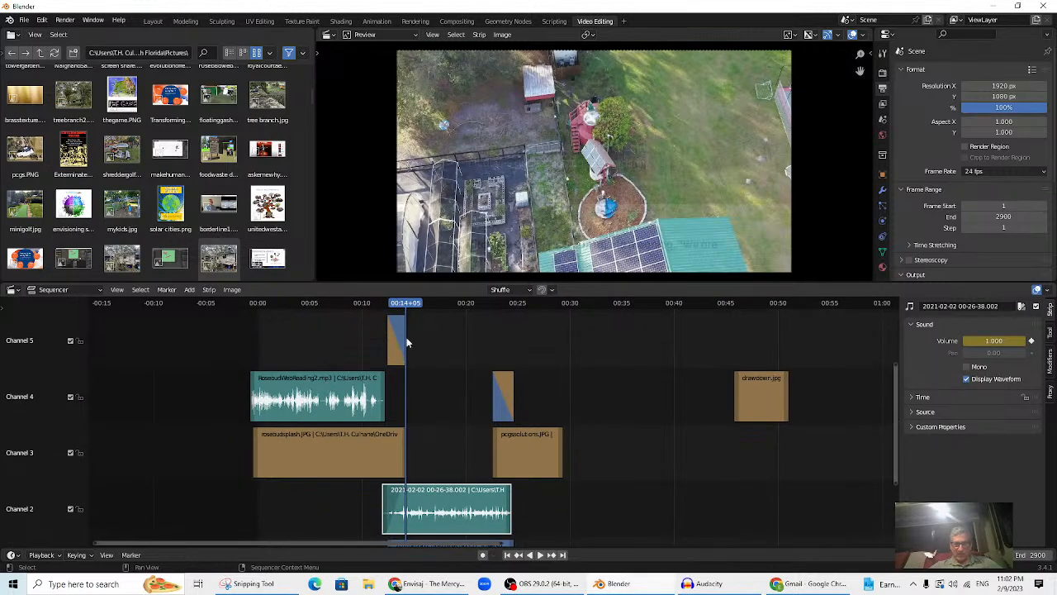
pyautogui.moveTo(402, 311); pyautogui.dragTo(386, 317)
pyautogui.press('space')
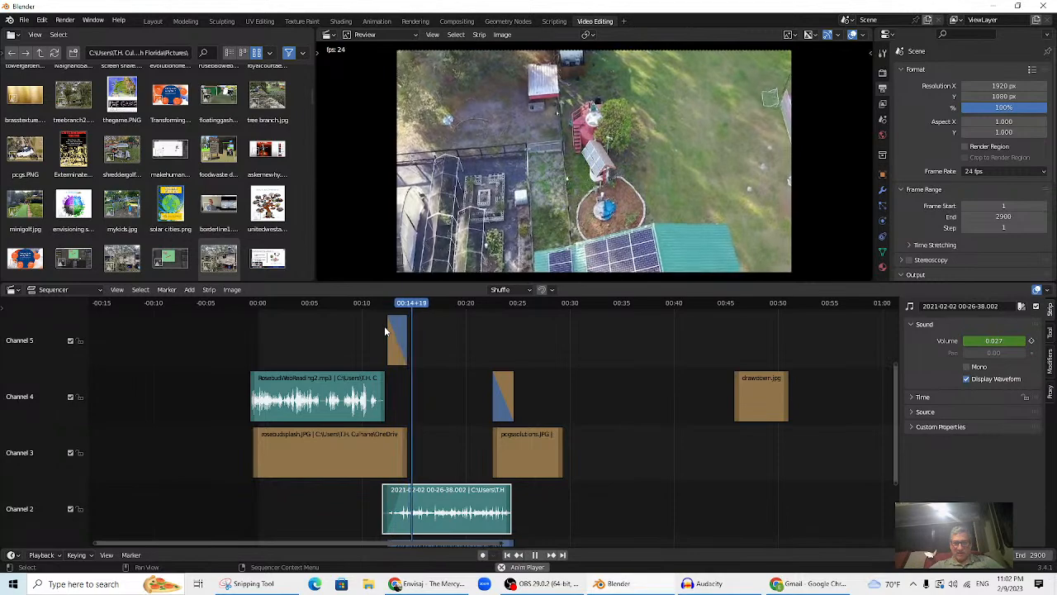
pyautogui.press('space')
pyautogui.moveTo(431, 307); pyautogui.dragTo(493, 310)
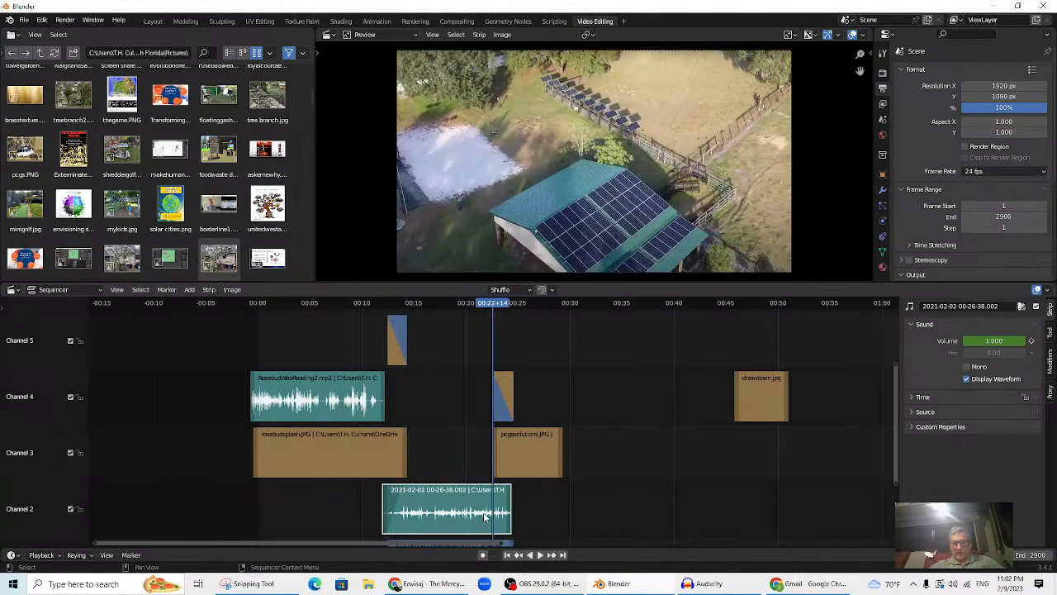
pyautogui.click(448, 455)
pyautogui.click(458, 511)
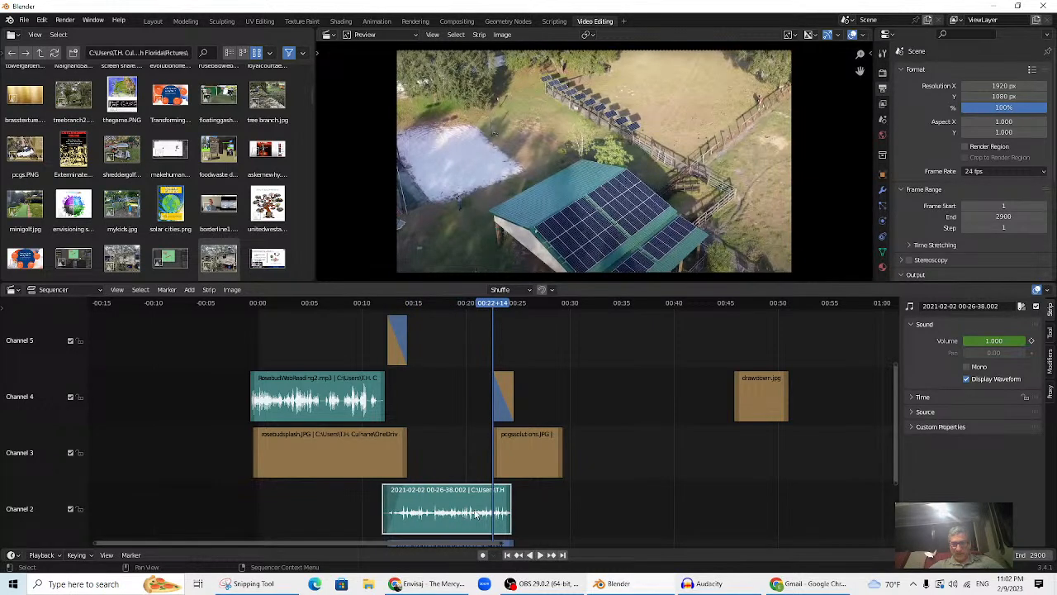
pyautogui.click(1032, 341)
# - Keyframe Volume 0 at 00:24+14 and play back the fade-out
pyautogui.moveTo(494, 304); pyautogui.dragTo(514, 313)
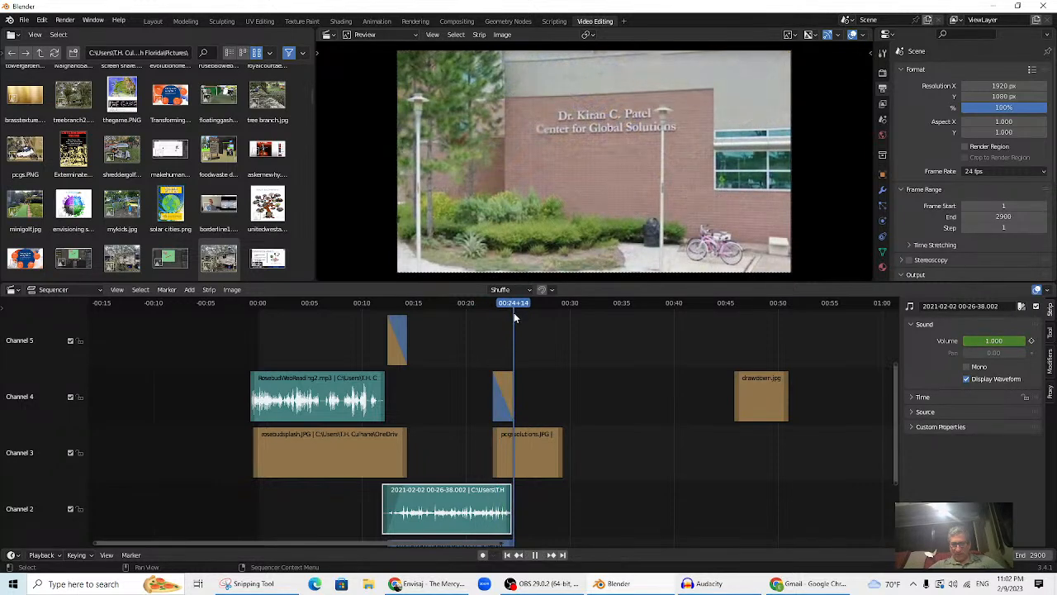
pyautogui.click(996, 341)
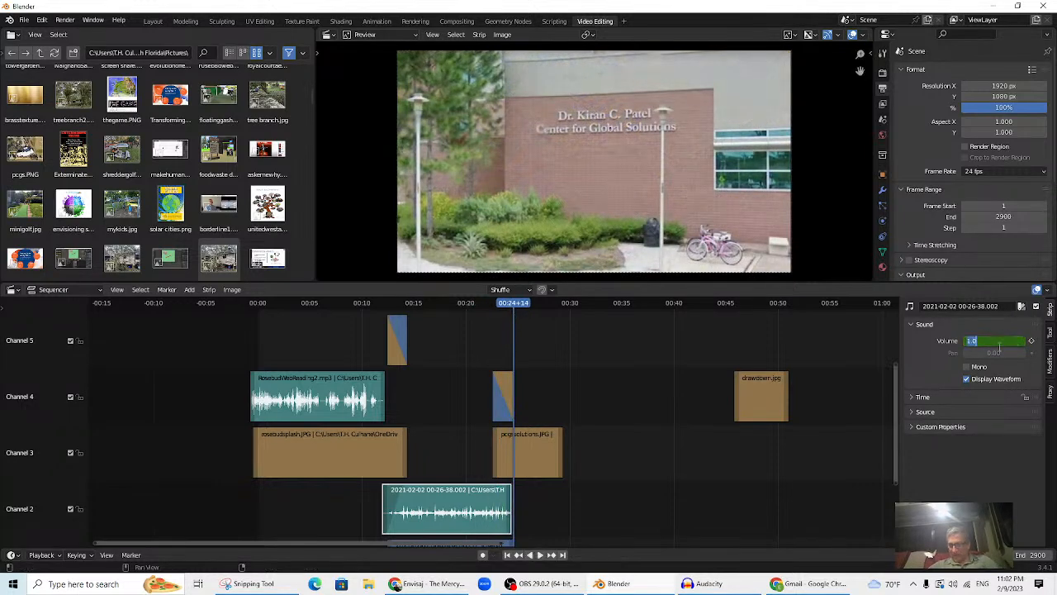
pyautogui.write('0')
pyautogui.press('Return')
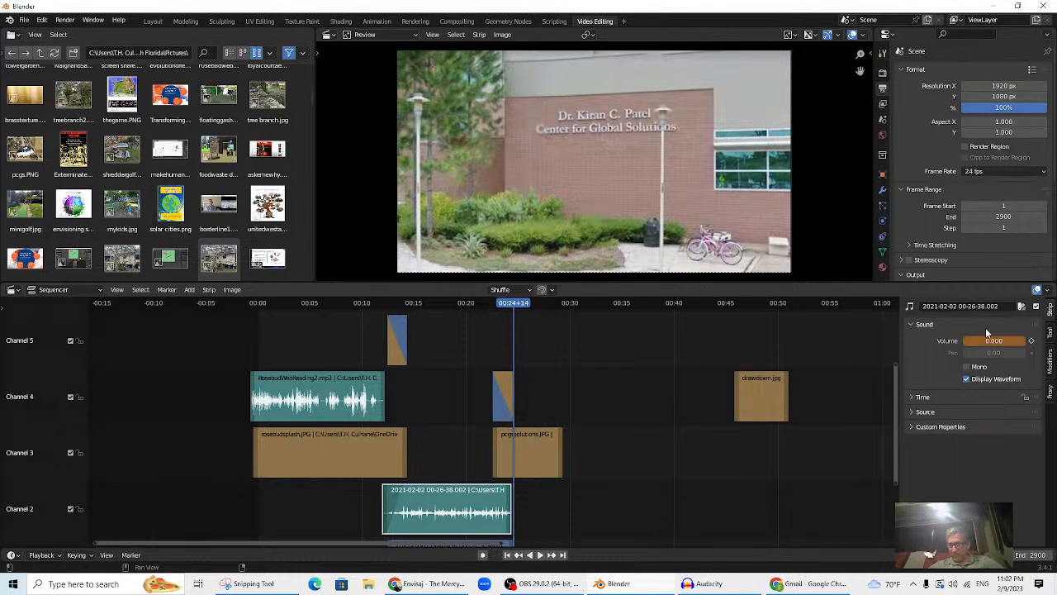
pyautogui.click(1031, 344)
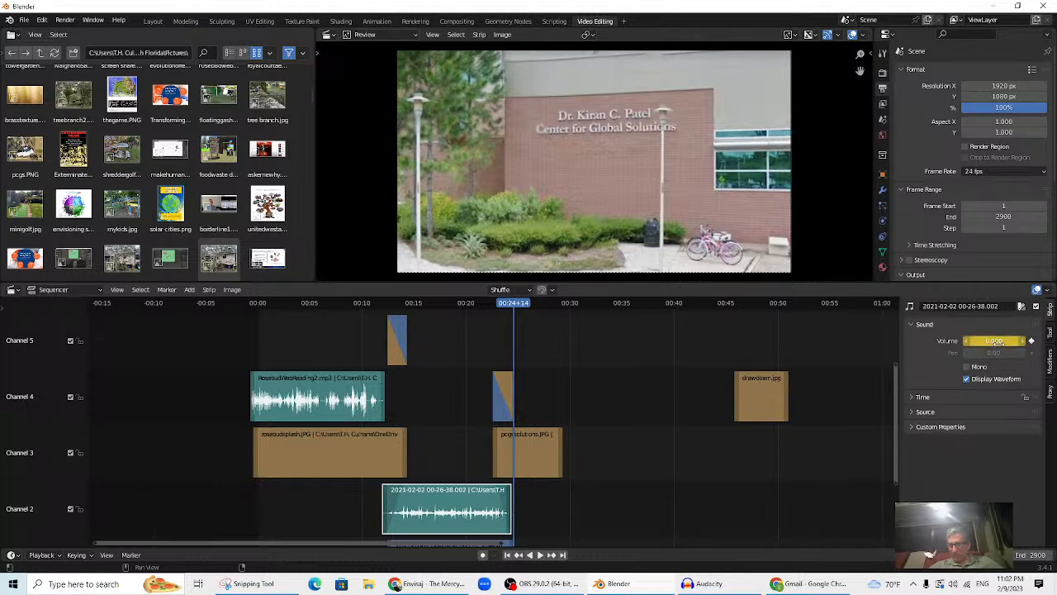
pyautogui.moveTo(521, 303); pyautogui.dragTo(482, 327)
pyautogui.press('space')
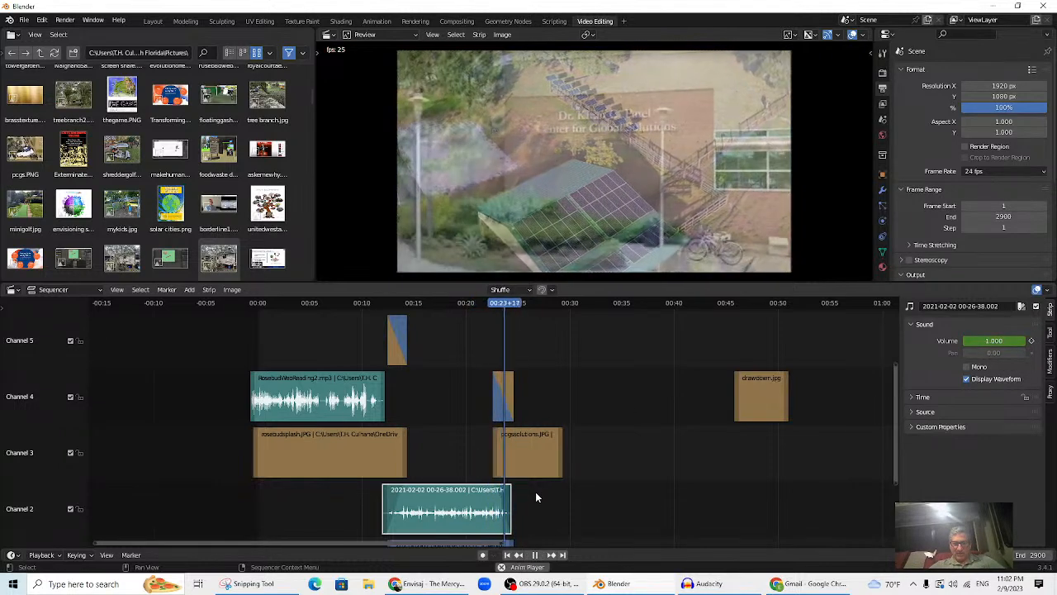
pyautogui.press('space')
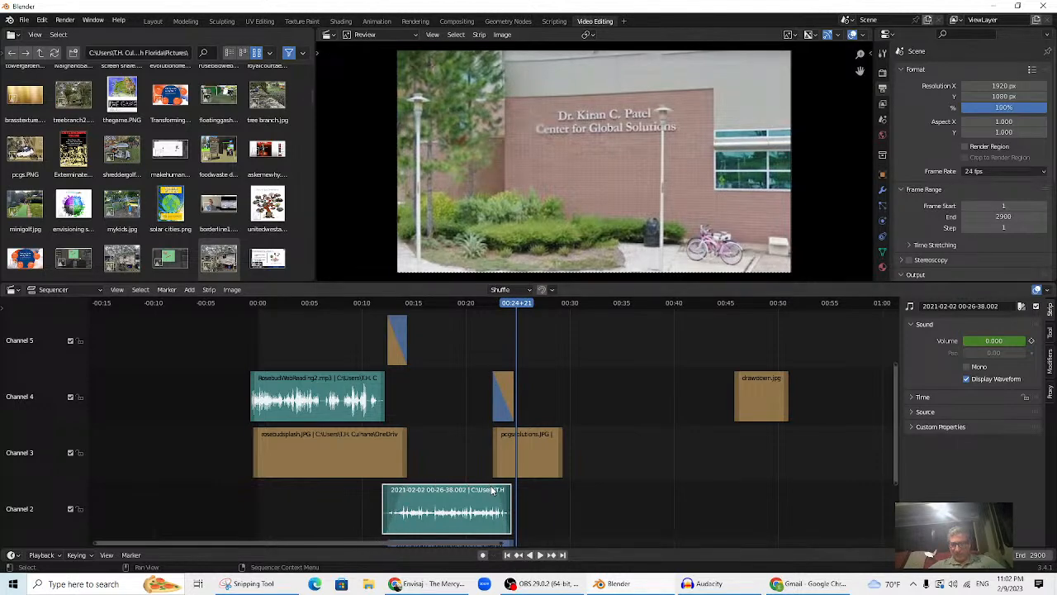
pyautogui.click(361, 304)
pyautogui.press('space')
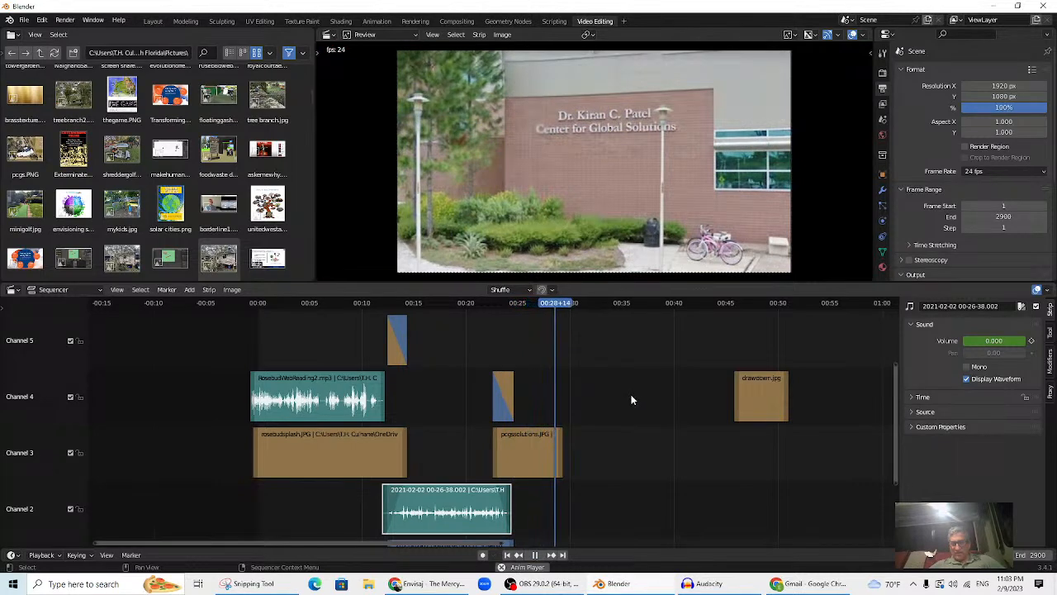
pyautogui.press('space')
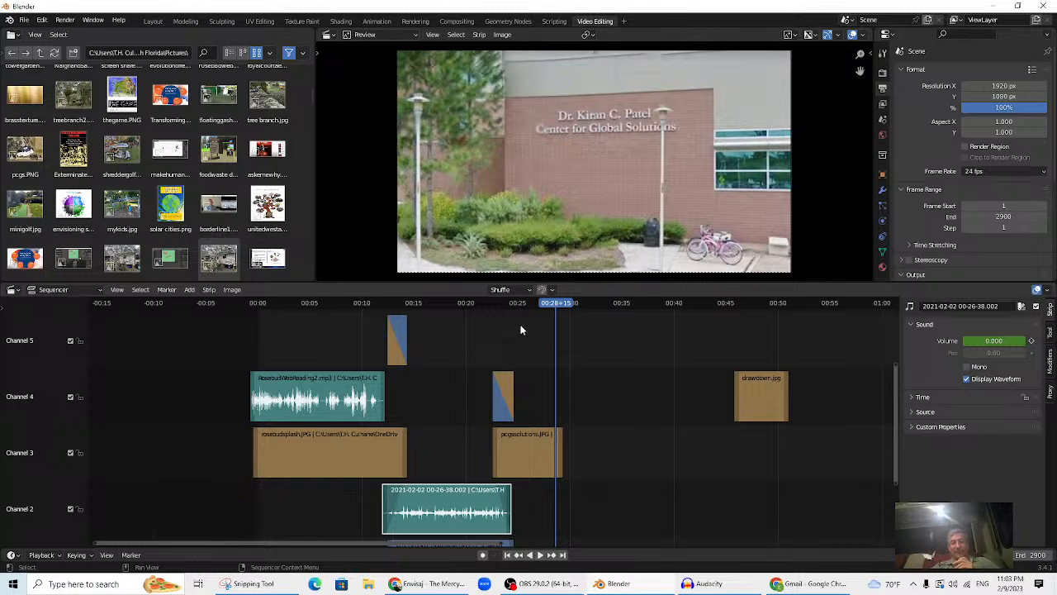
pyautogui.moveTo(554, 304); pyautogui.dragTo(548, 333)
pyautogui.press('space')
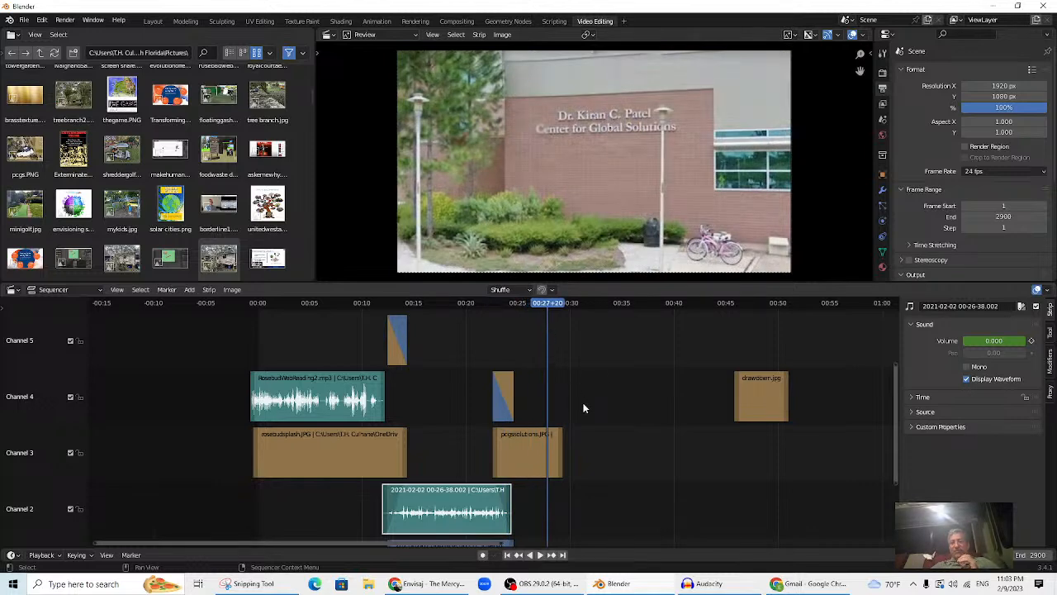
pyautogui.moveTo(544, 306); pyautogui.dragTo(576, 351)
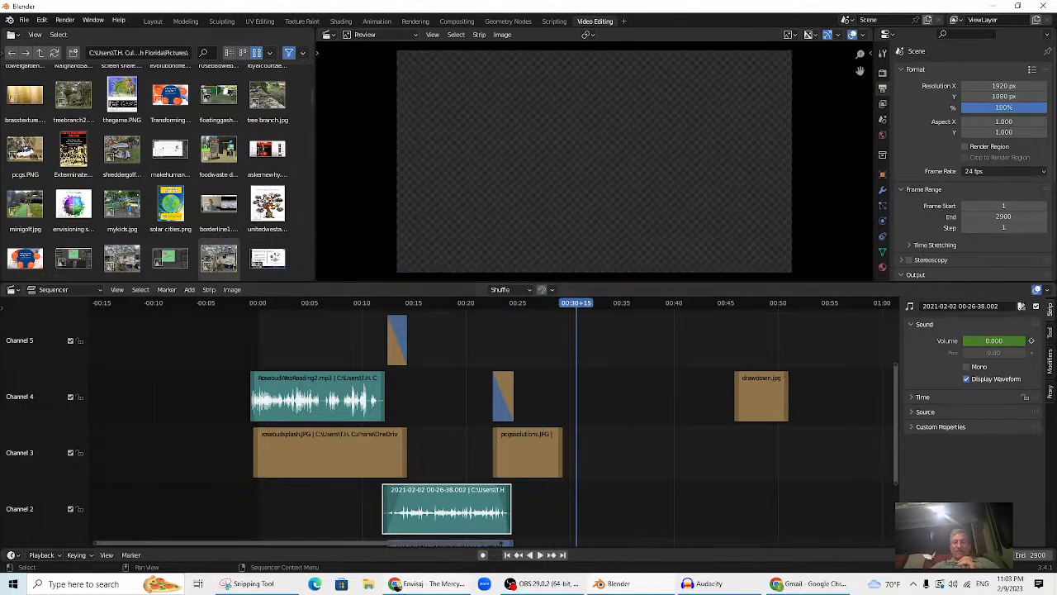
# - Bring Audacity forward and return to the start of the recording
pyautogui.click(687, 583)
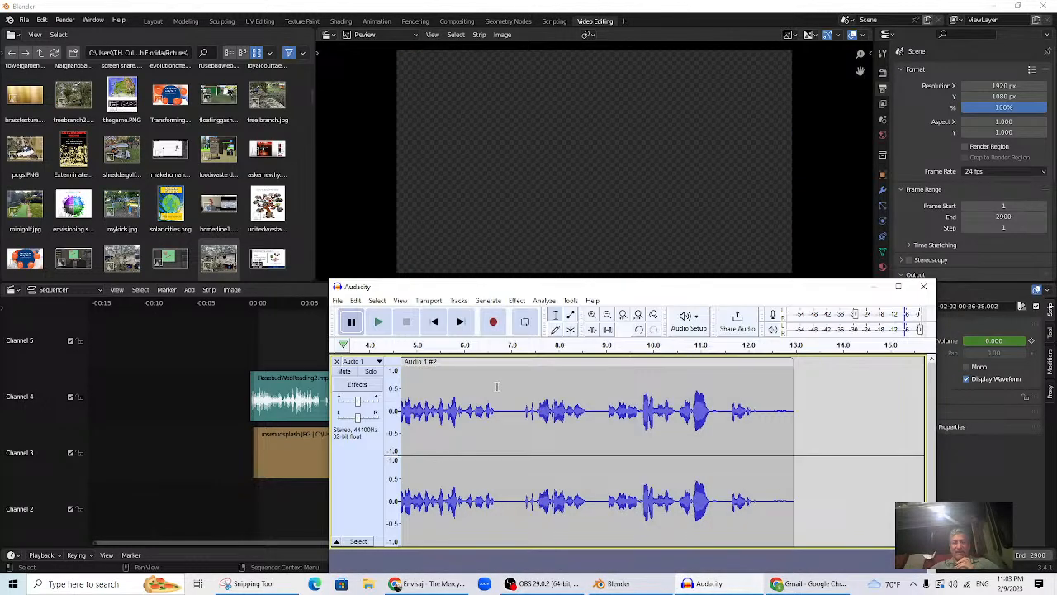
pyautogui.click(338, 299)
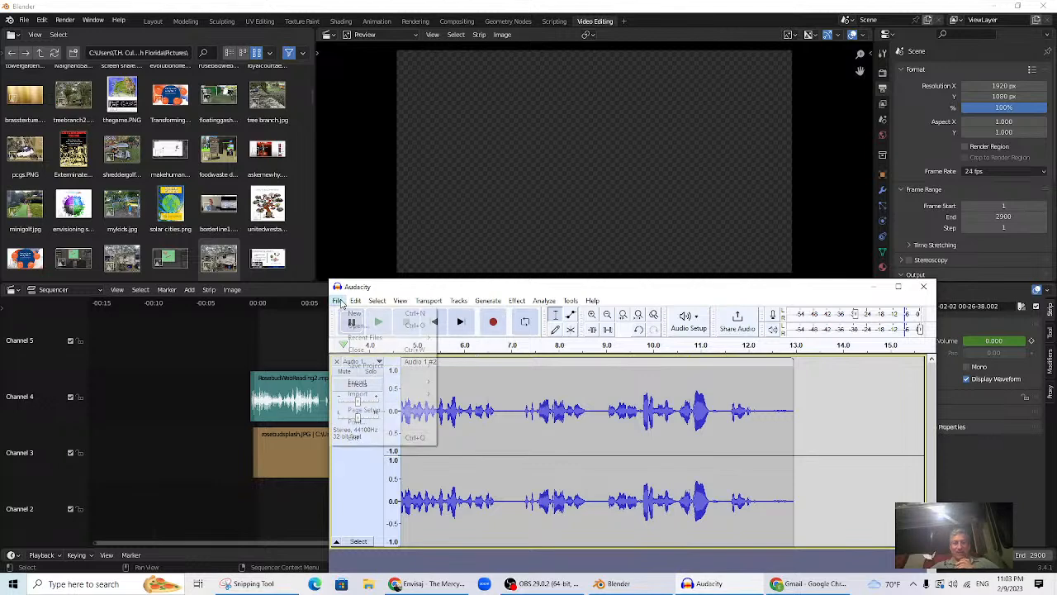
pyautogui.click(434, 292)
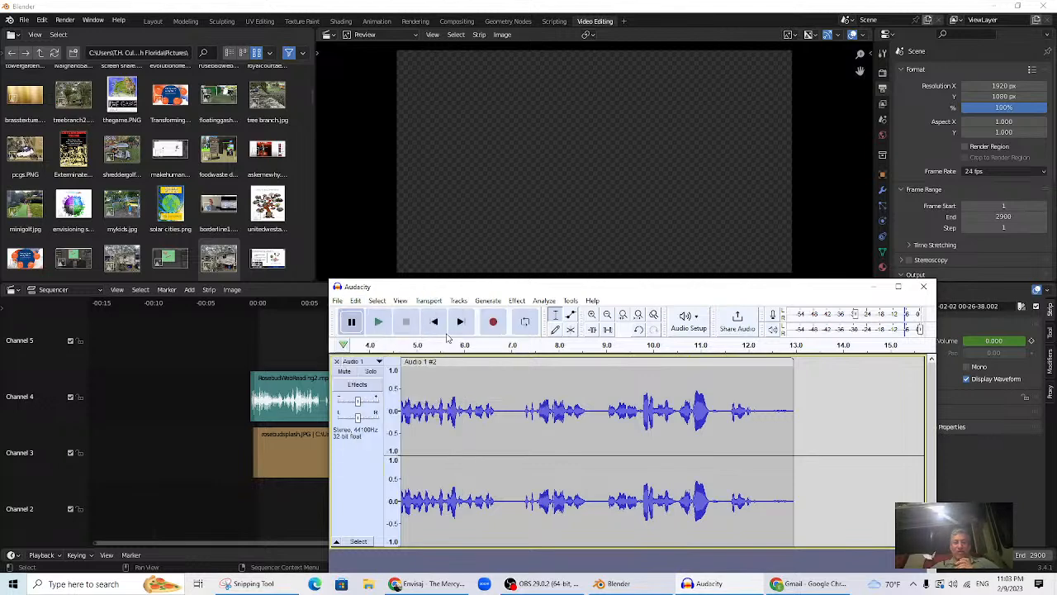
pyautogui.click(434, 321)
pyautogui.moveTo(454, 292); pyautogui.dragTo(454, 236)
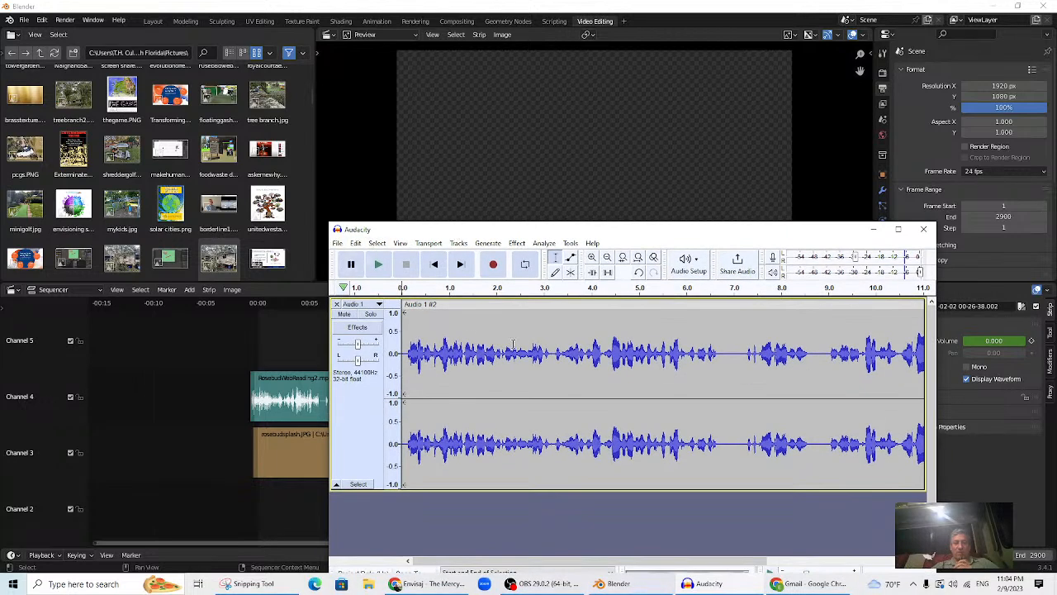
# - Select the whole Audio 1 track and delete the previous narration take
pyautogui.moveTo(516, 331); pyautogui.dragTo(589, 388)
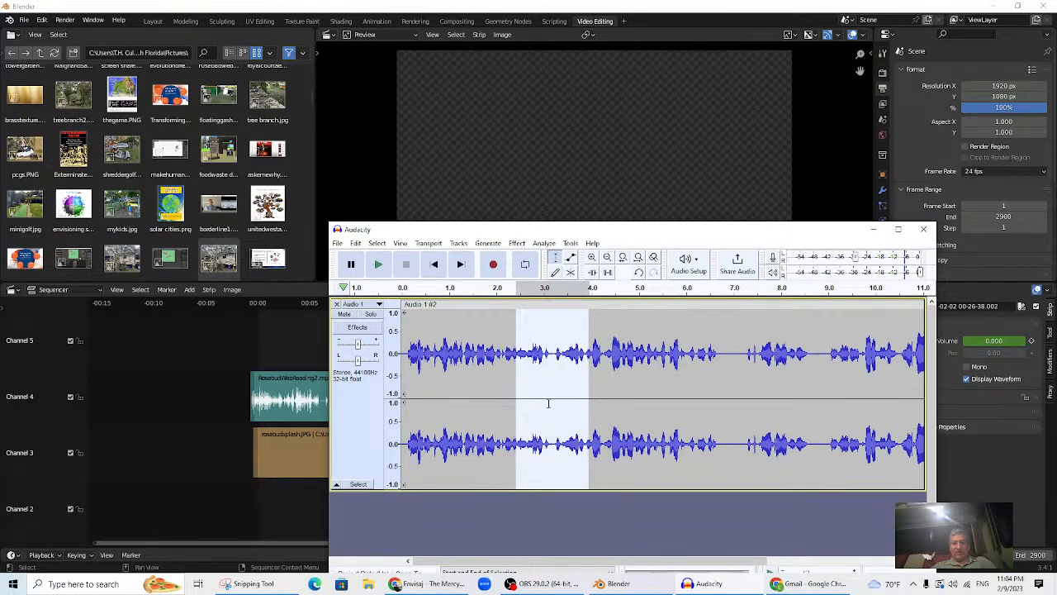
pyautogui.click(514, 406)
pyautogui.hotkey('ctrl', 'a')
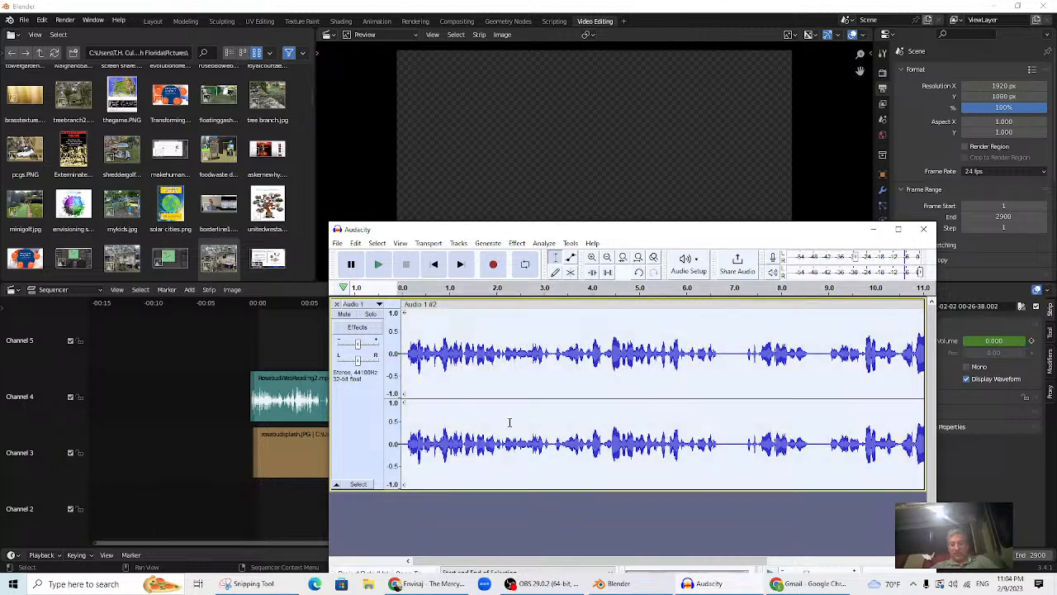
pyautogui.press('Delete')
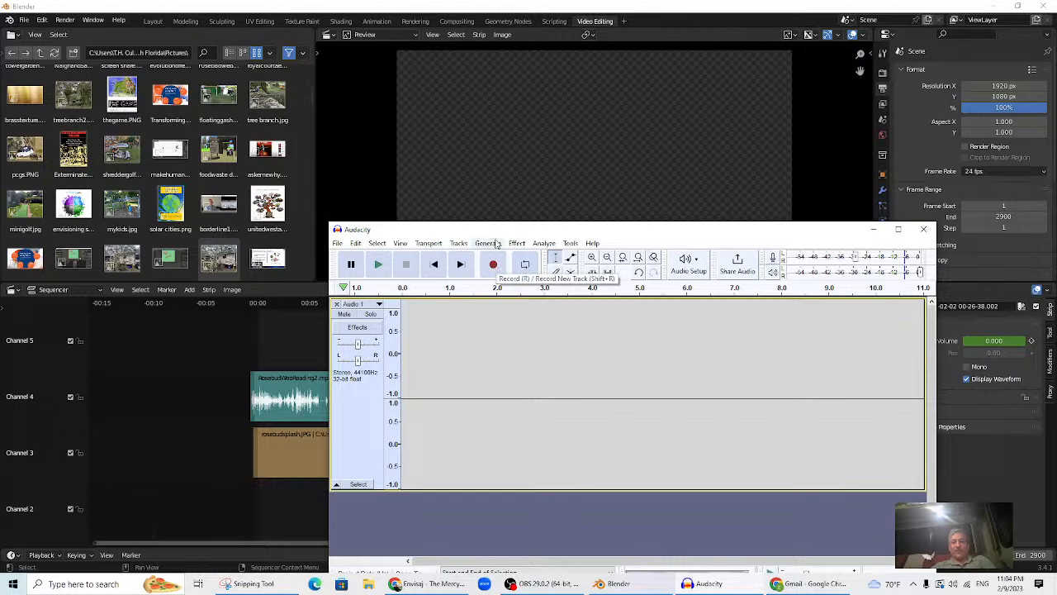
# - Move Audacity aside to check Blender's sequencer near 00:25, then bring Audacity back
pyautogui.moveTo(494, 234); pyautogui.dragTo(835, 293)
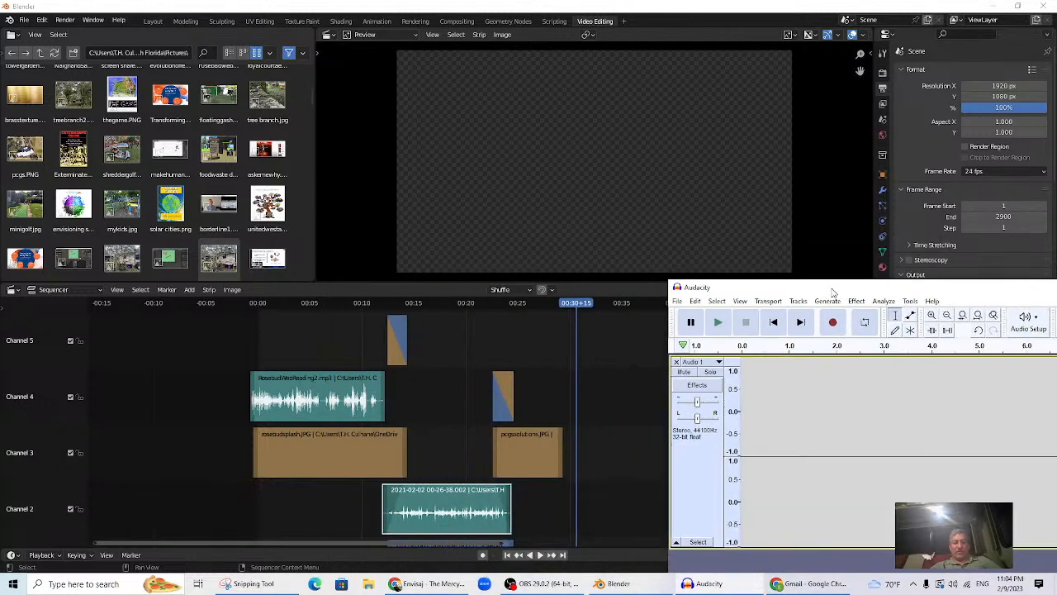
pyautogui.click(528, 302)
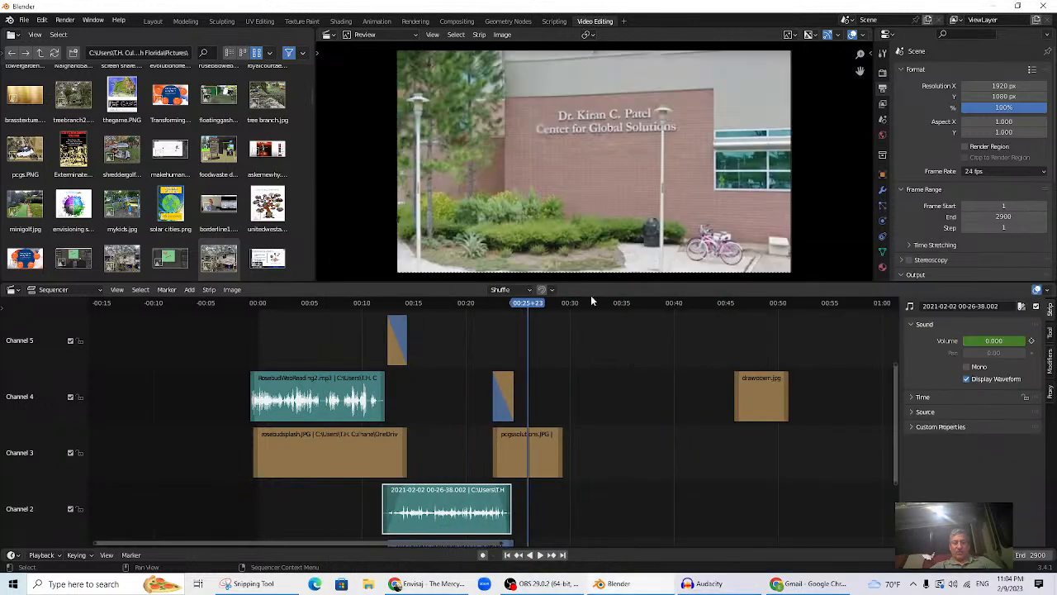
pyautogui.click(727, 585)
# - Record a new narration take of about 14 seconds and play it back from the start
pyautogui.moveTo(774, 298); pyautogui.dragTo(528, 284)
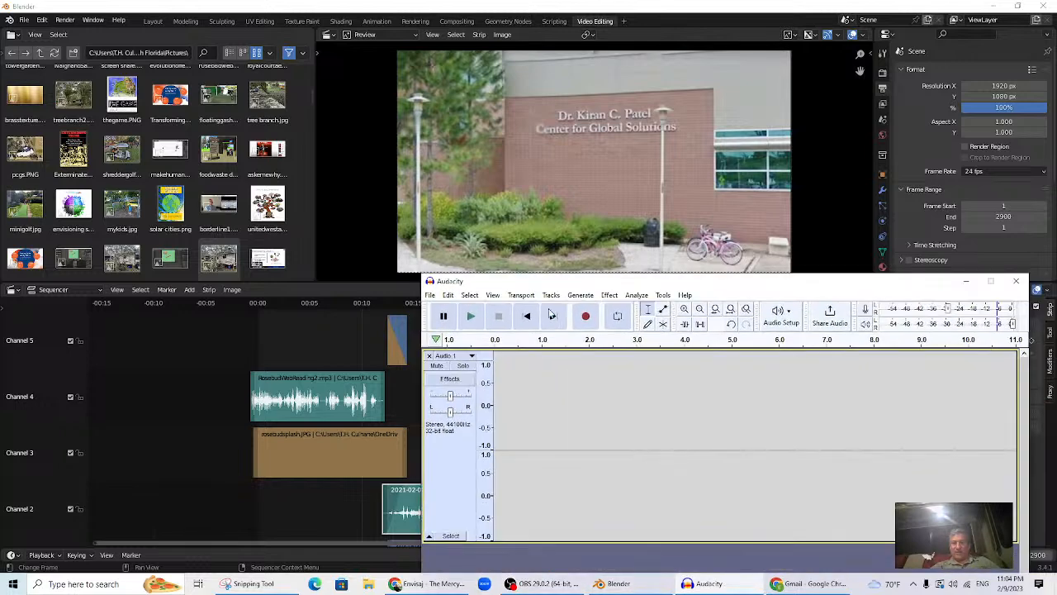
pyautogui.click(588, 318)
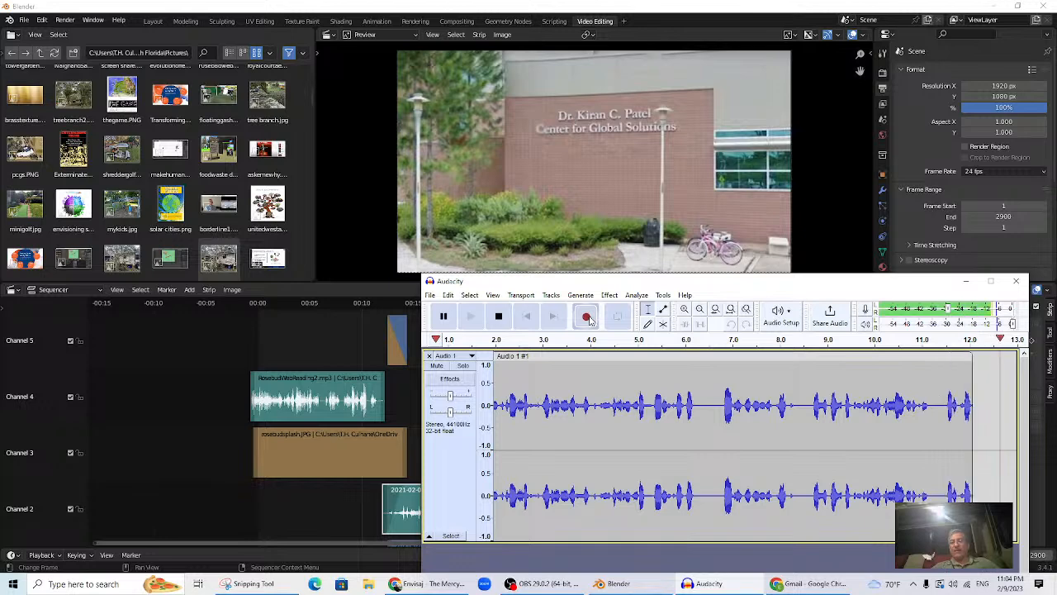
pyautogui.click(498, 318)
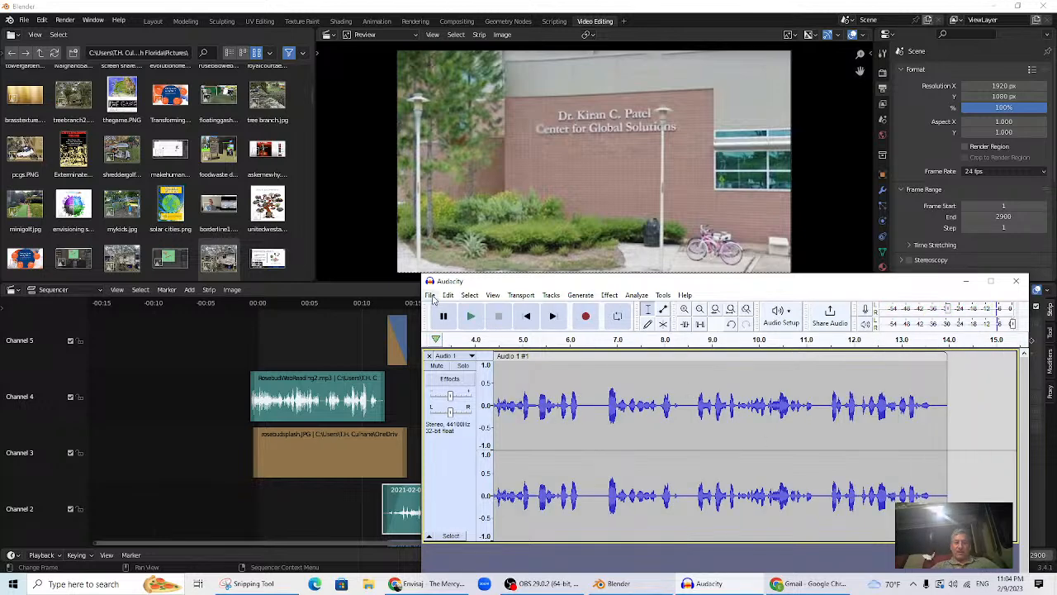
pyautogui.click(429, 295)
pyautogui.click(523, 286)
pyautogui.click(526, 318)
pyautogui.click(471, 316)
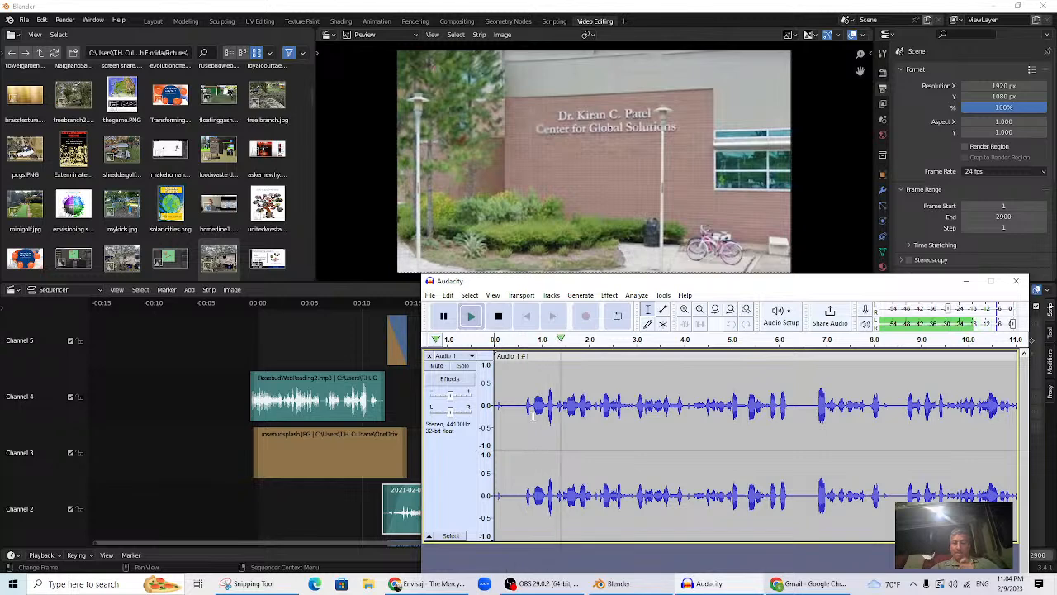
pyautogui.click(498, 315)
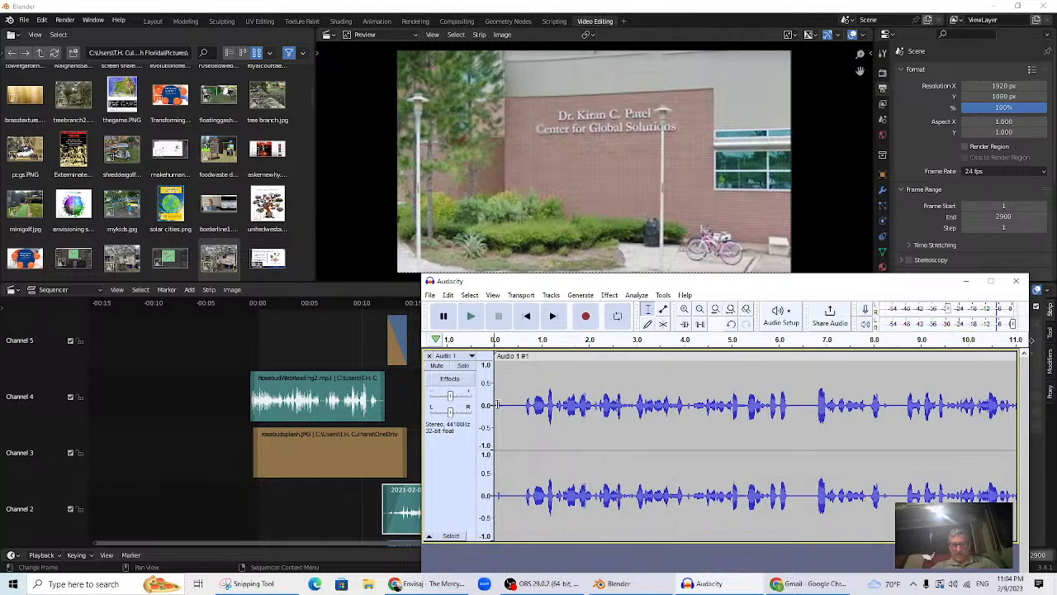
# - Delete the silent stretch at the take's start and replay the trimmed narration
pyautogui.moveTo(496, 403); pyautogui.dragTo(520, 405)
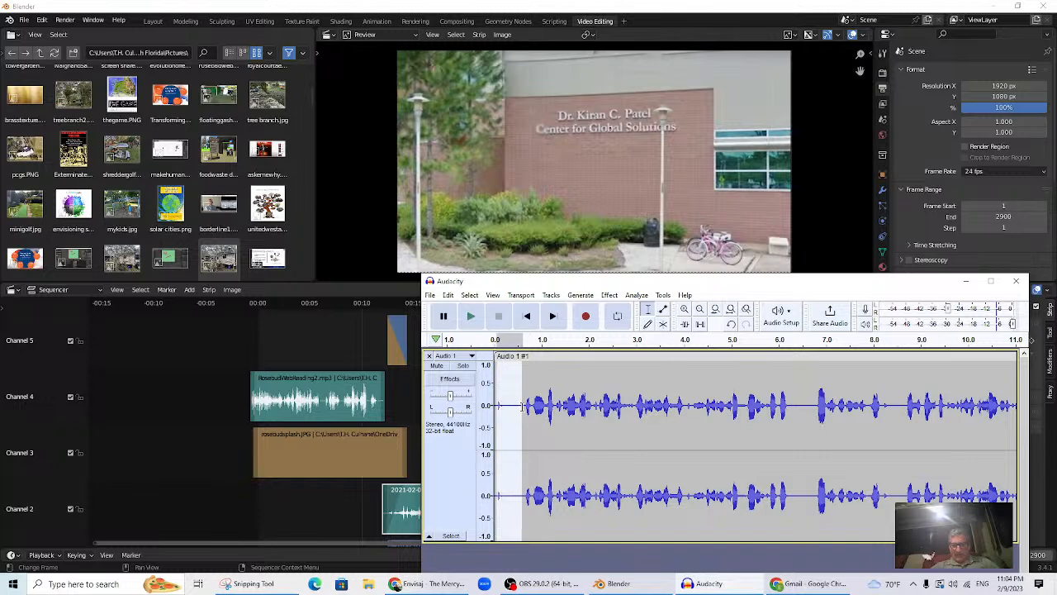
pyautogui.press('Delete')
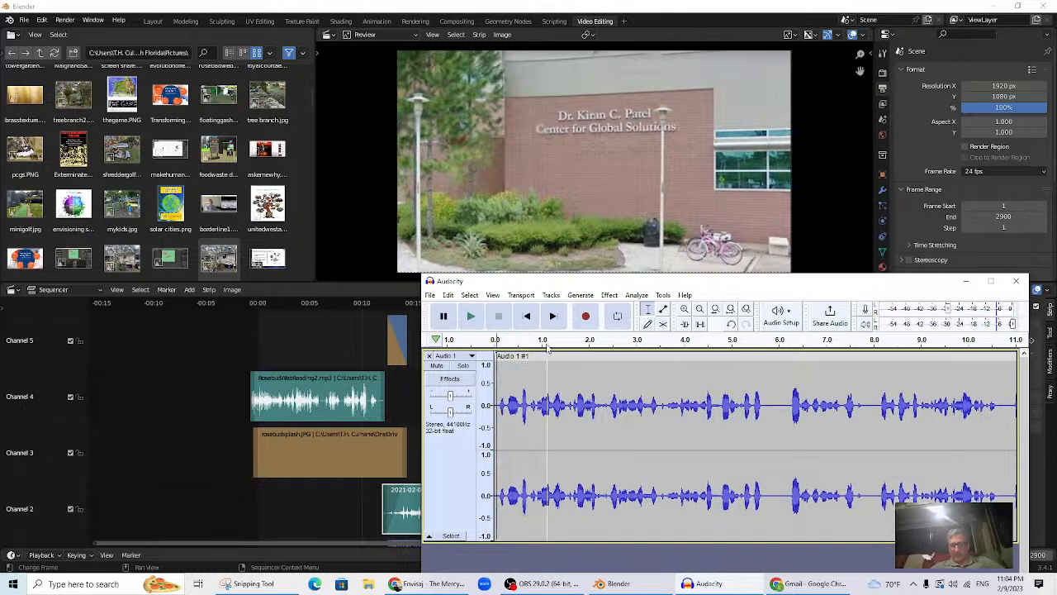
pyautogui.click(471, 317)
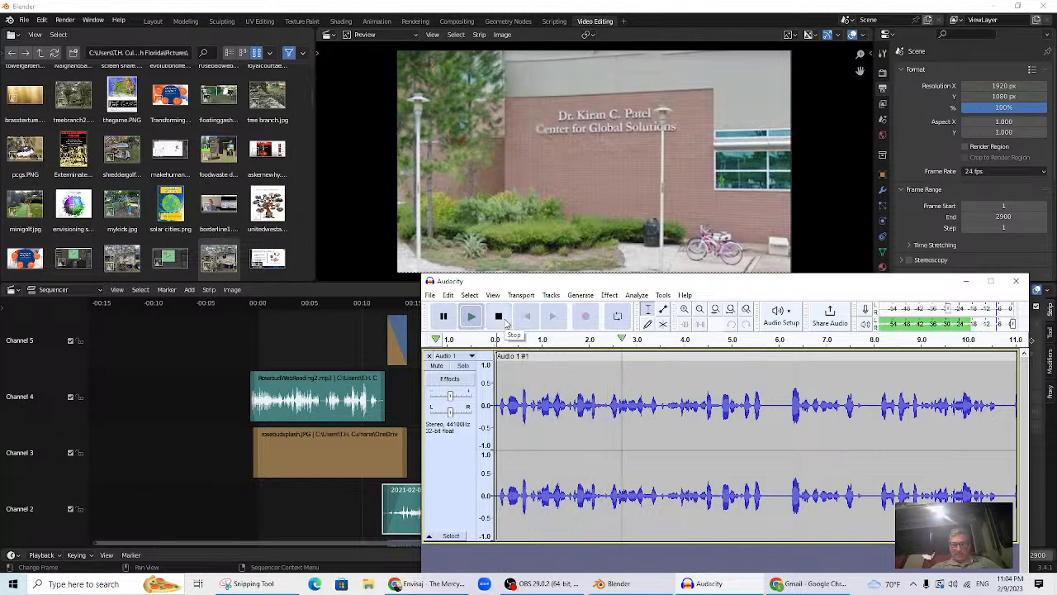
pyautogui.click(504, 322)
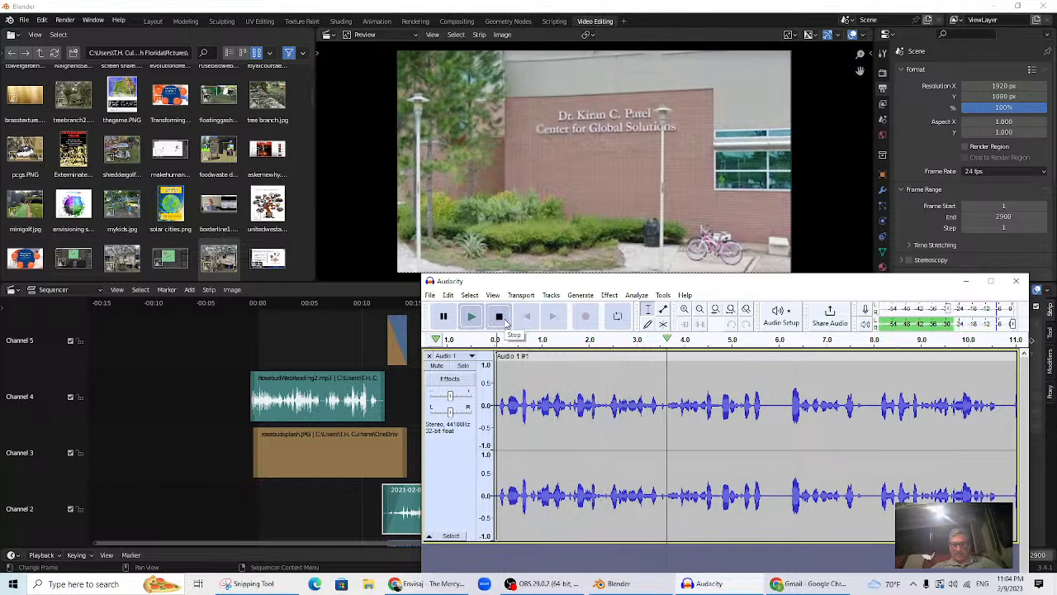
pyautogui.click(432, 297)
# - Export the narration as Patelclip1.mp3 into the Music folder
pyautogui.moveTo(460, 376)
pyautogui.click(548, 378)
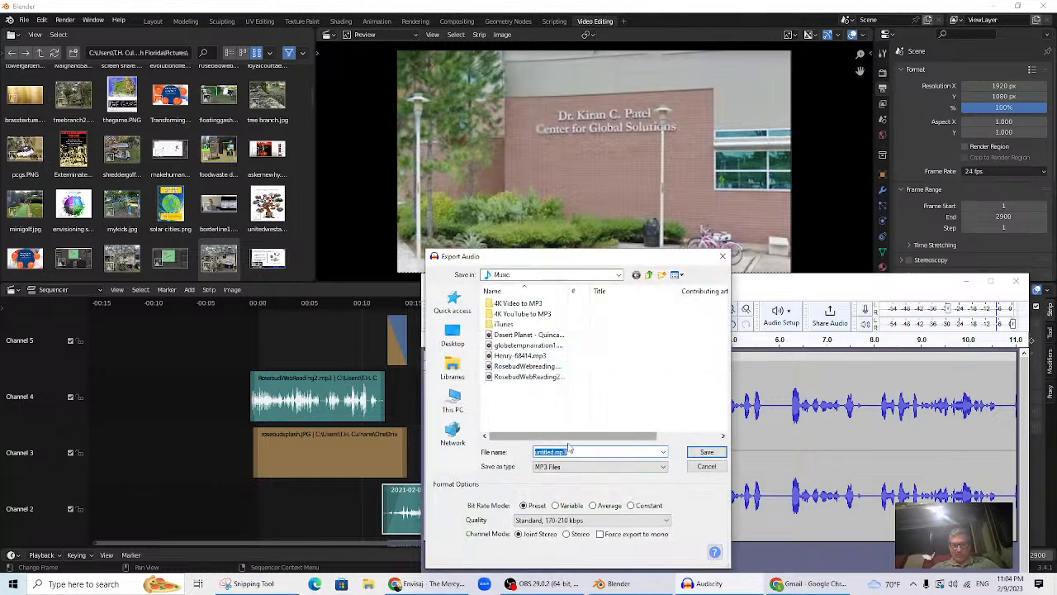
pyautogui.write('p1')
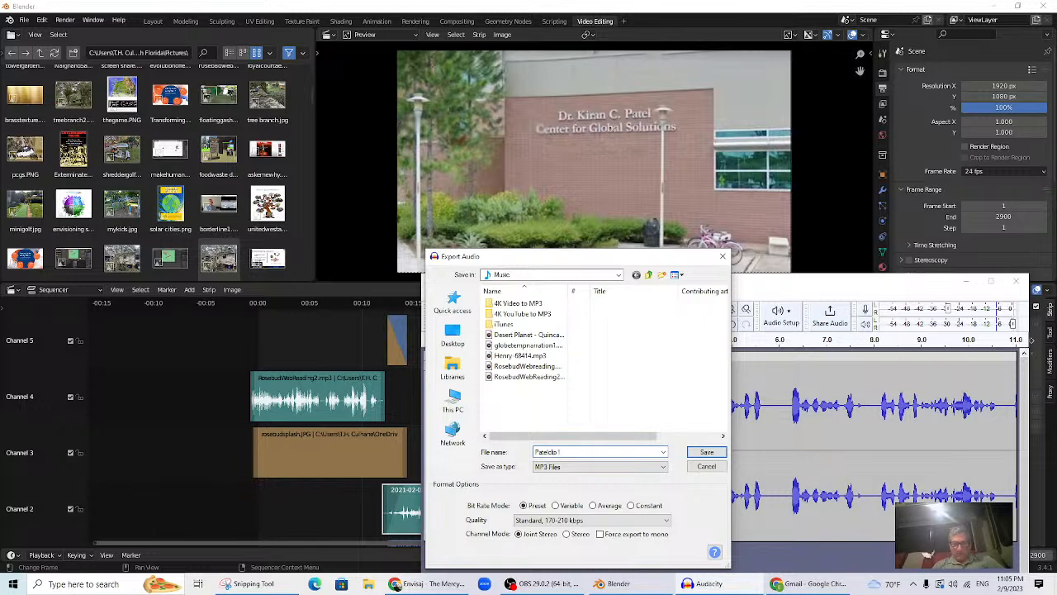
pyautogui.press('Return')
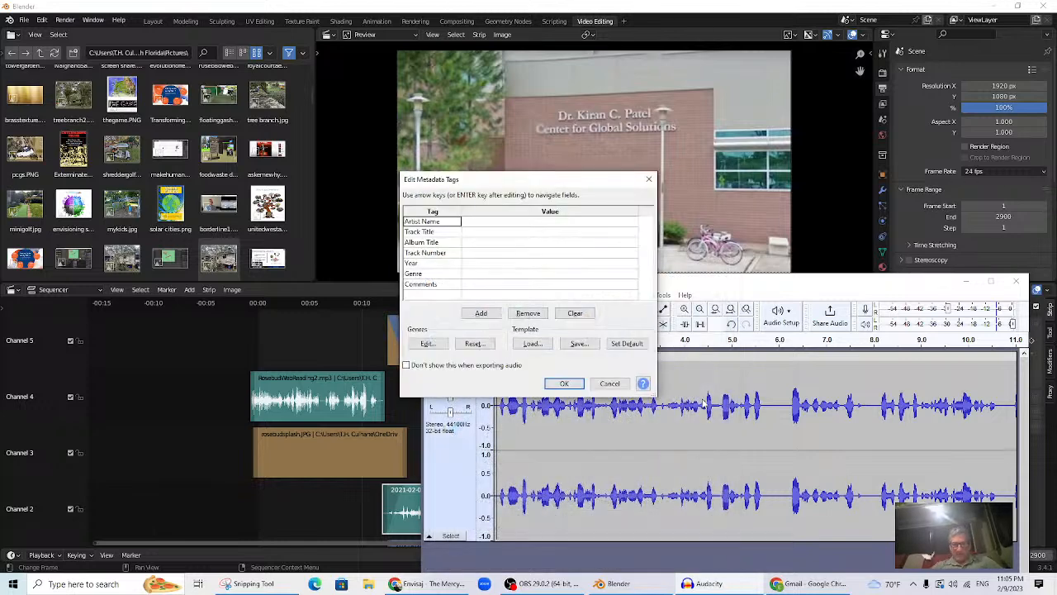
# - Add Patelclip1.mp3 from the Music folder as a sound strip on channel 2, right after the event audio
pyautogui.click(562, 384)
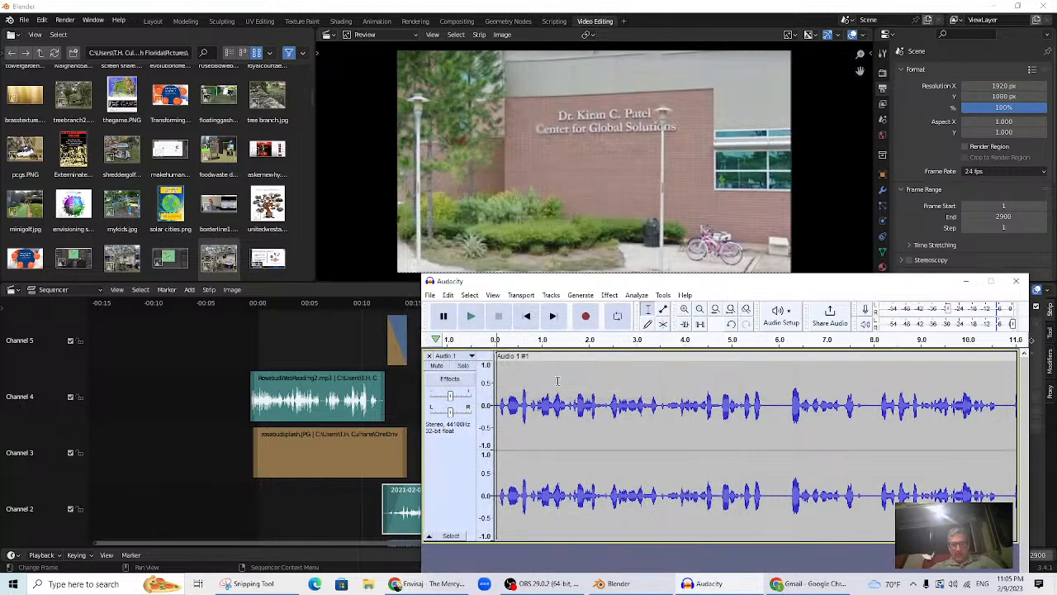
pyautogui.click(227, 429)
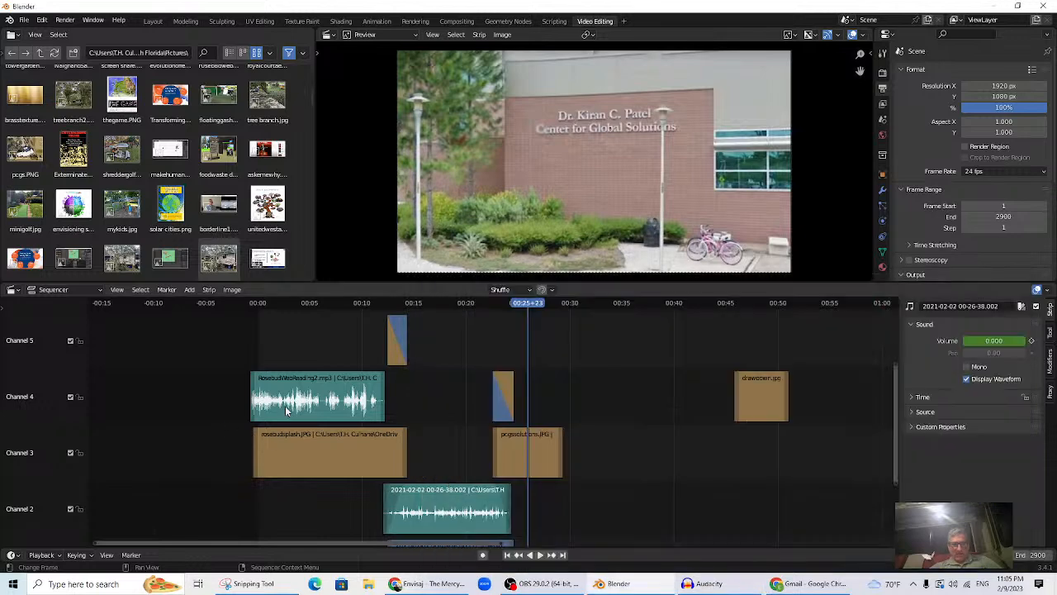
pyautogui.click(189, 289)
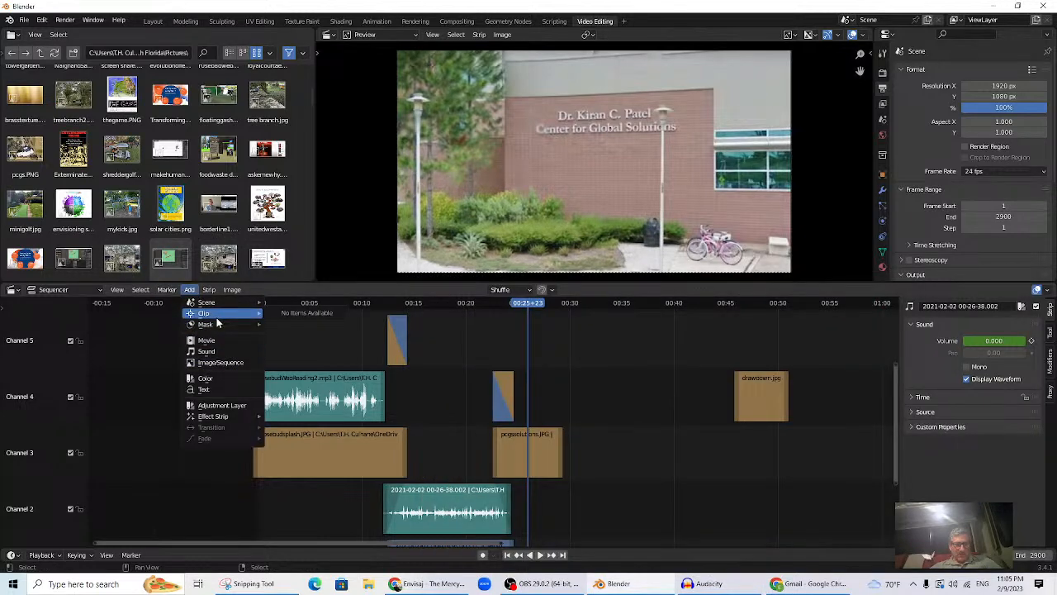
pyautogui.click(209, 353)
pyautogui.scroll(-5, 652, 318)
pyautogui.scroll(-2, 647, 326)
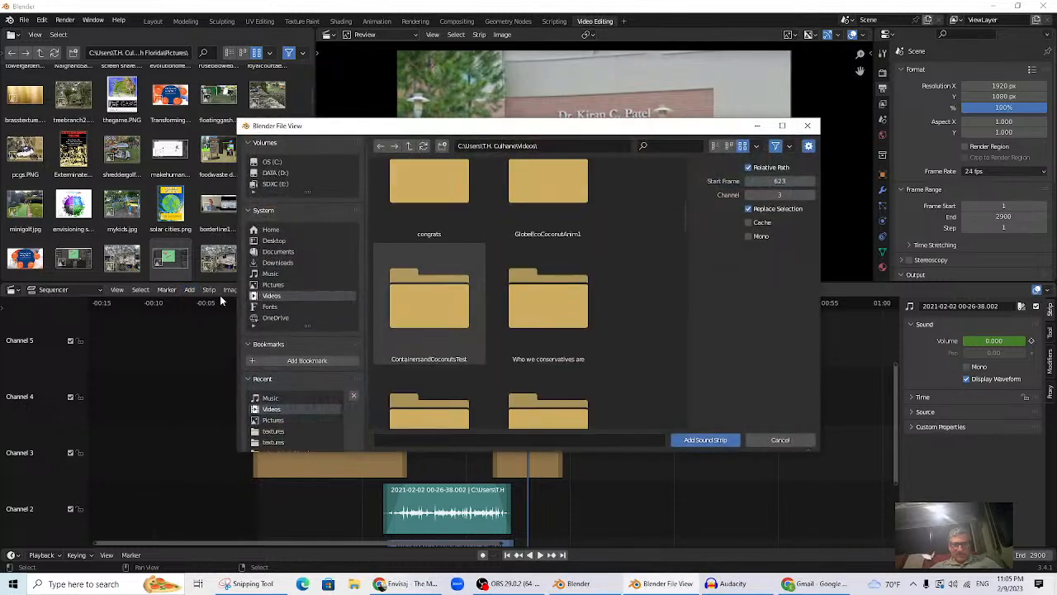
pyautogui.click(271, 275)
pyautogui.scroll(-2, 540, 299)
pyautogui.doubleClick(538, 290)
pyautogui.moveTo(559, 407); pyautogui.dragTo(538, 504)
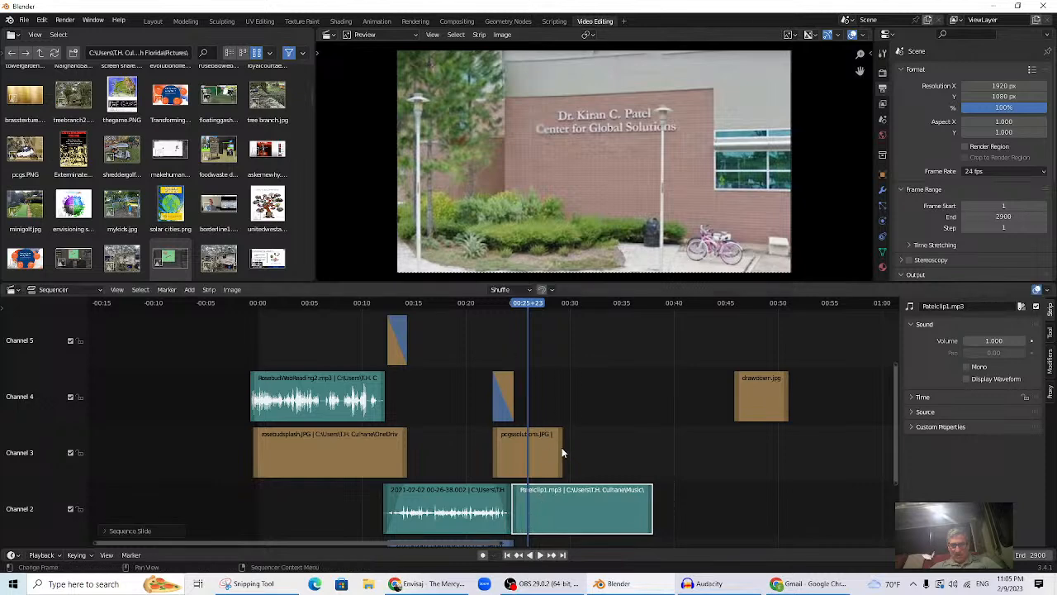
# - Lengthen the pcgssolutions.JPG strip and preview the sequence from about 00:22
pyautogui.click(561, 453)
pyautogui.moveTo(561, 452); pyautogui.dragTo(648, 459)
pyautogui.click(497, 307)
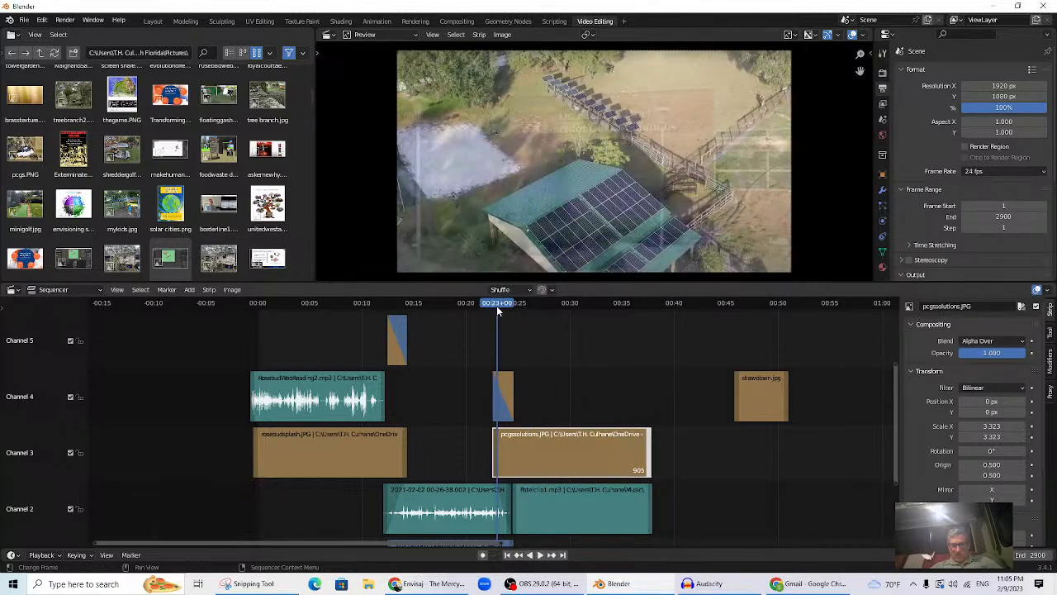
pyautogui.press('space')
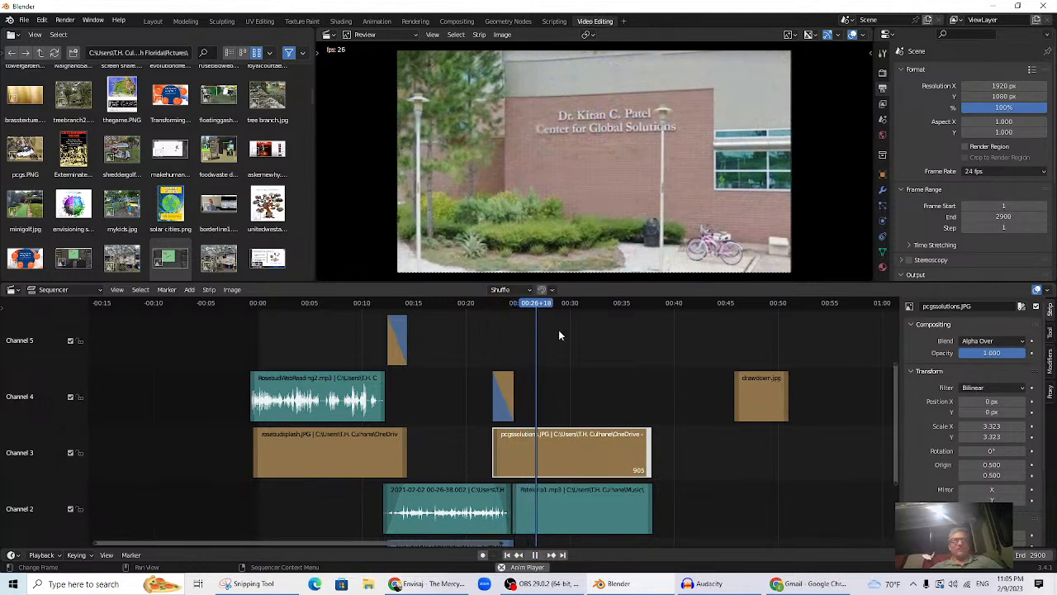
pyautogui.press('space')
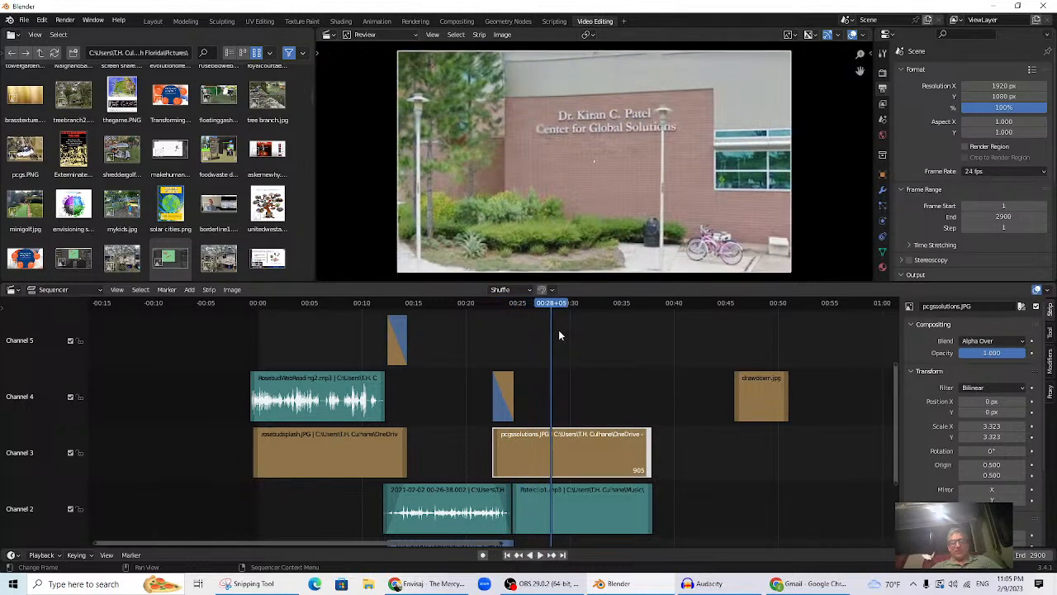
pyautogui.press('space')
pyautogui.press('space')
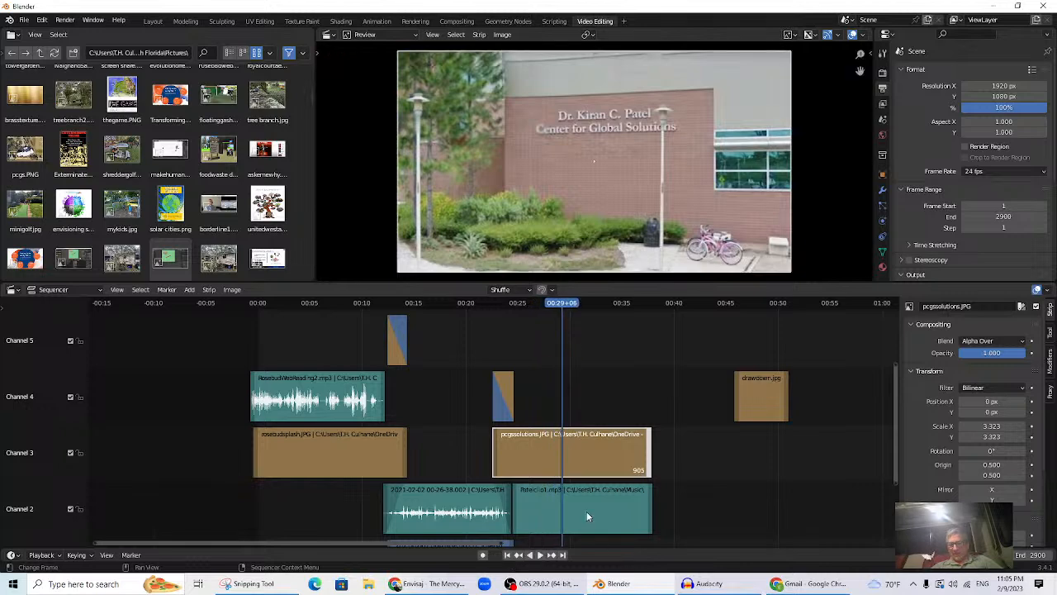
# - Turn on Display Waveform for the Patelclip1.mp3 strip and preview from about 00:23
pyautogui.click(587, 516)
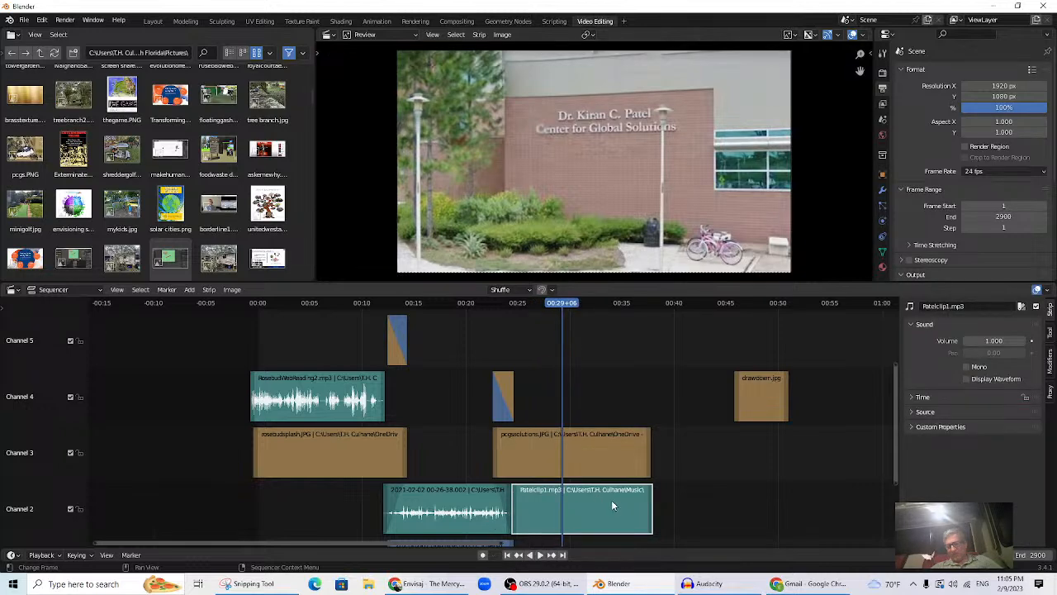
pyautogui.click(968, 379)
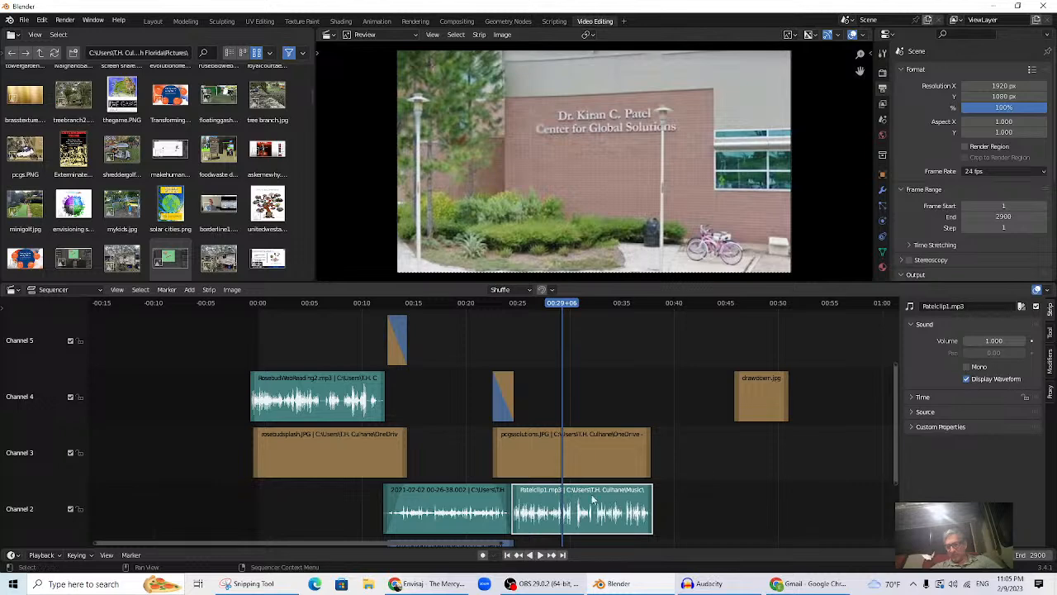
pyautogui.click(500, 304)
pyautogui.press('space')
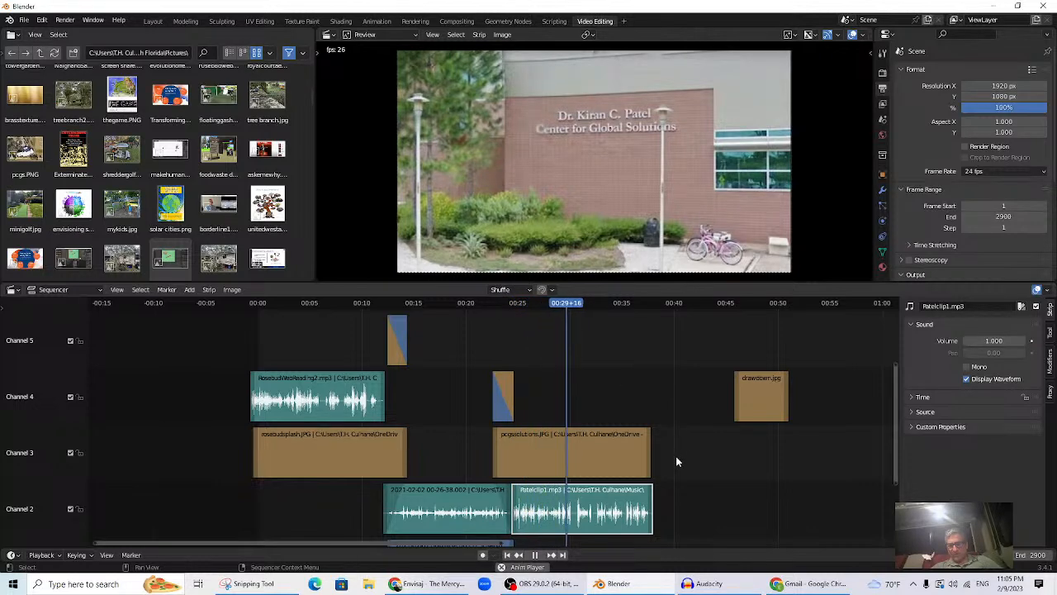
pyautogui.press('space')
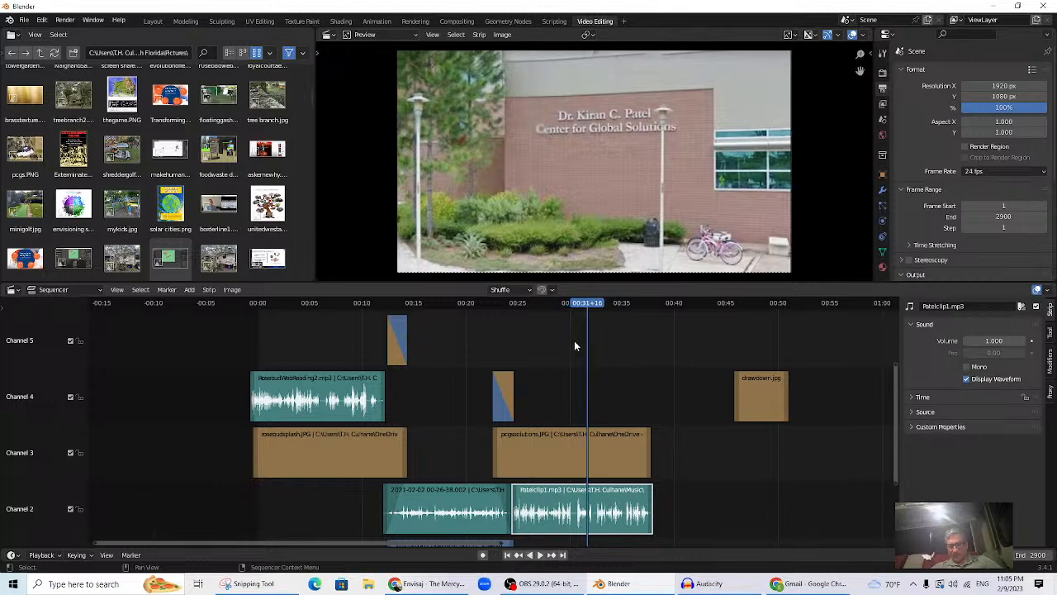
# - Trim pcgssolutions.JPG's right end back to about 00:30, at frame 730
pyautogui.moveTo(584, 306); pyautogui.dragTo(576, 315)
pyautogui.moveTo(650, 460); pyautogui.dragTo(559, 477)
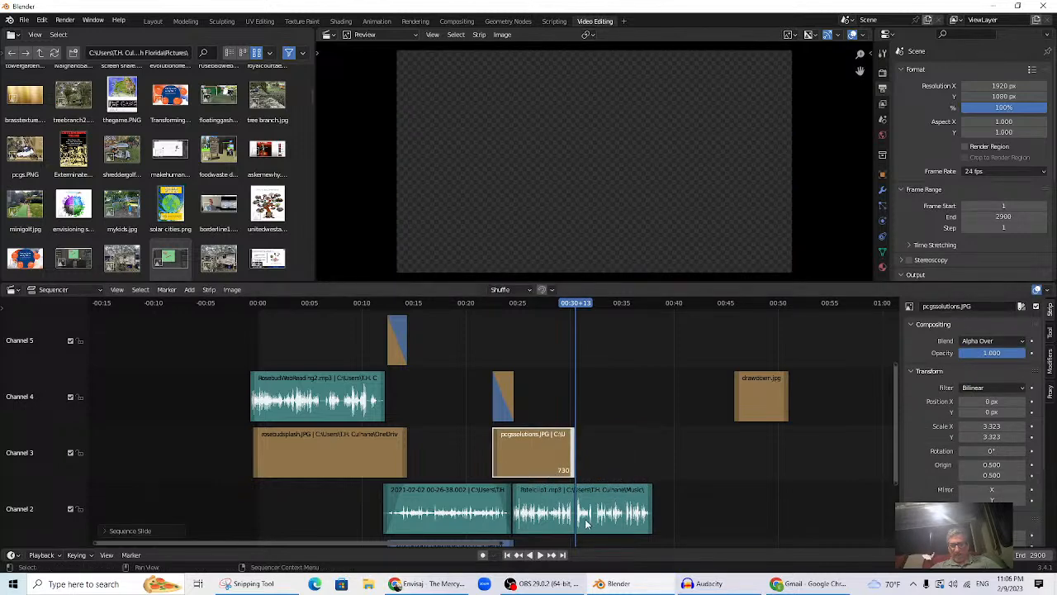
pyautogui.moveTo(576, 303); pyautogui.dragTo(576, 311)
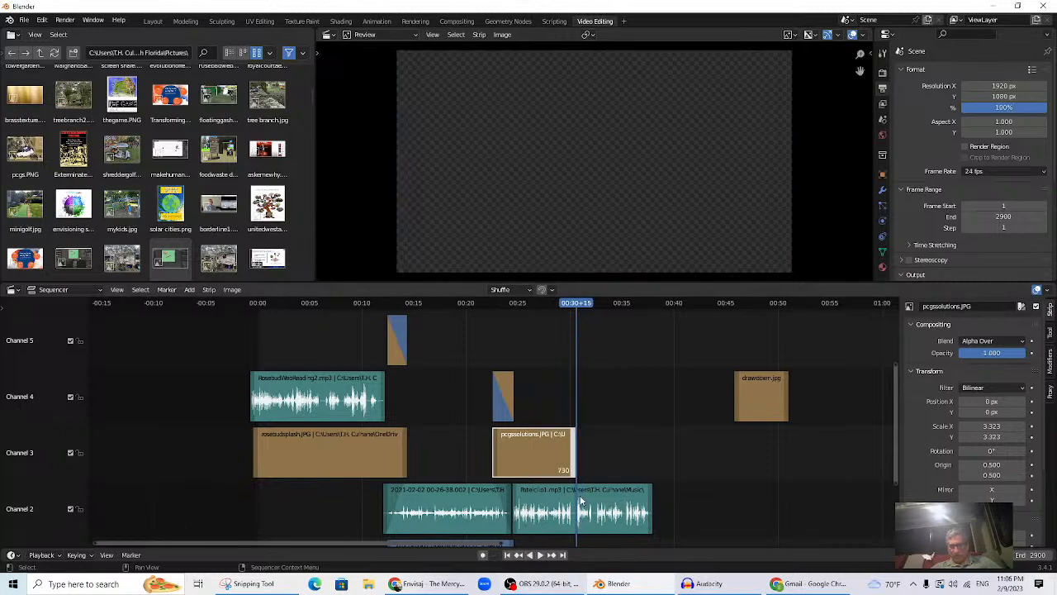
# - Set the file browser's thumbnail display size to Medium
pyautogui.scroll(3, 218, 234)
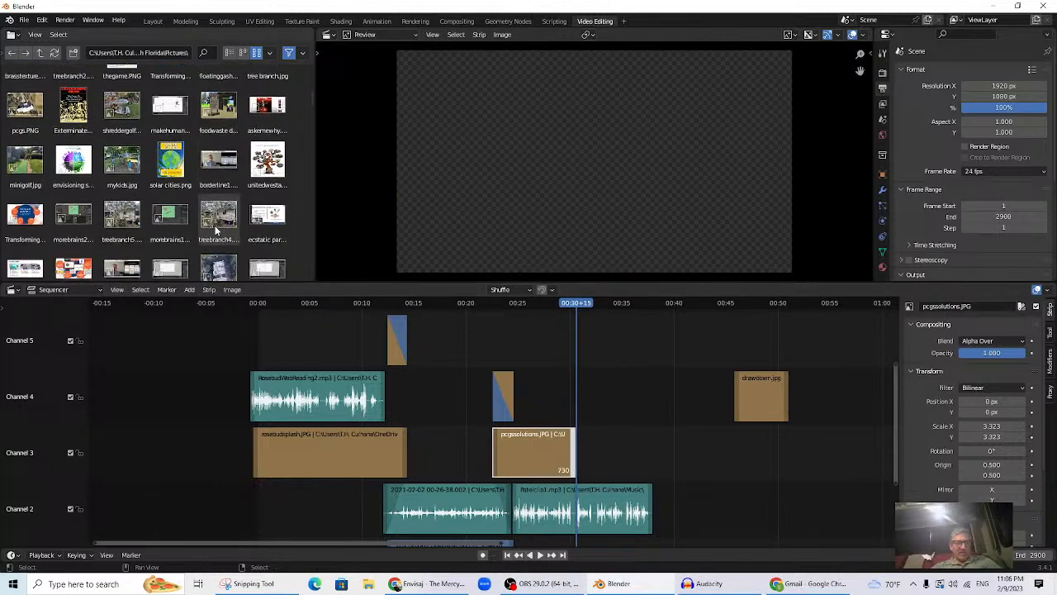
pyautogui.scroll(5, 216, 234)
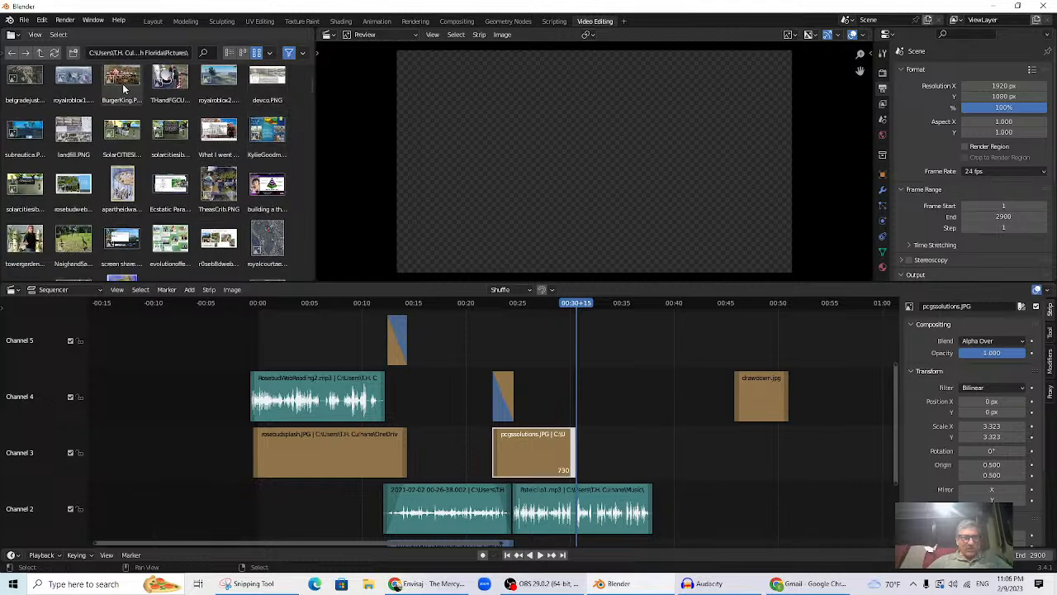
pyautogui.click(35, 35)
pyautogui.moveTo(72, 105)
pyautogui.moveTo(78, 86)
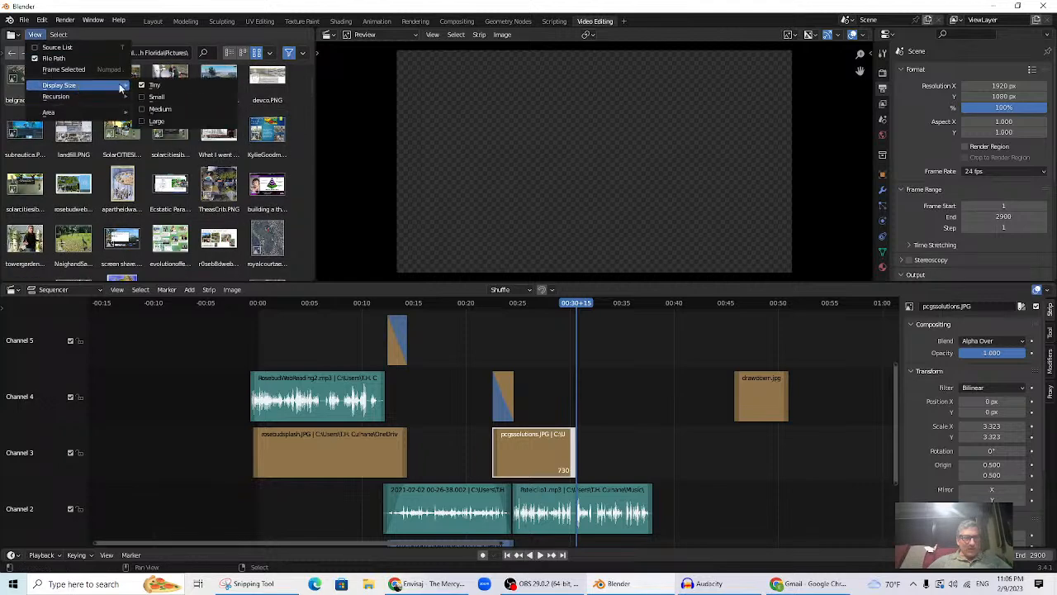
pyautogui.click(165, 114)
# - Pick out the JohnnyRosebud outdoor event MP4 in the Pictures folder
pyautogui.scroll(-6, 240, 152)
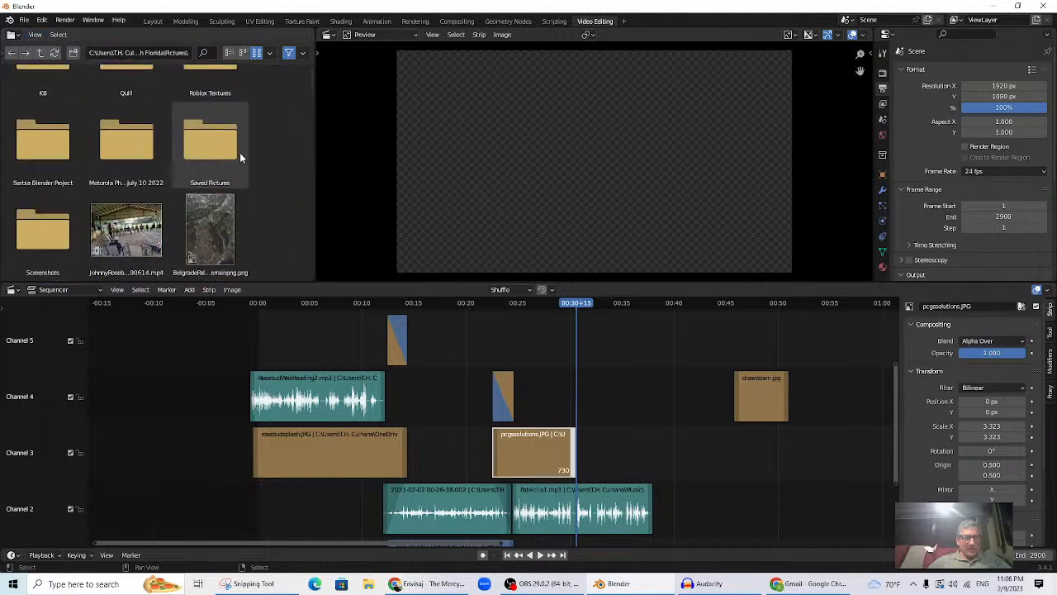
pyautogui.scroll(-2, 240, 152)
pyautogui.scroll(2, 239, 153)
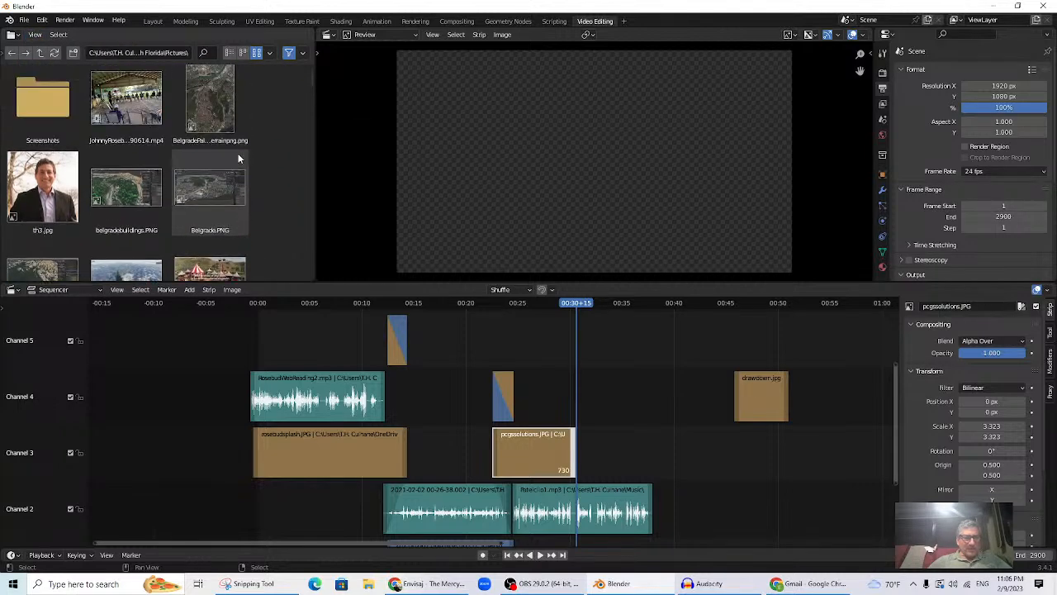
pyautogui.click(132, 103)
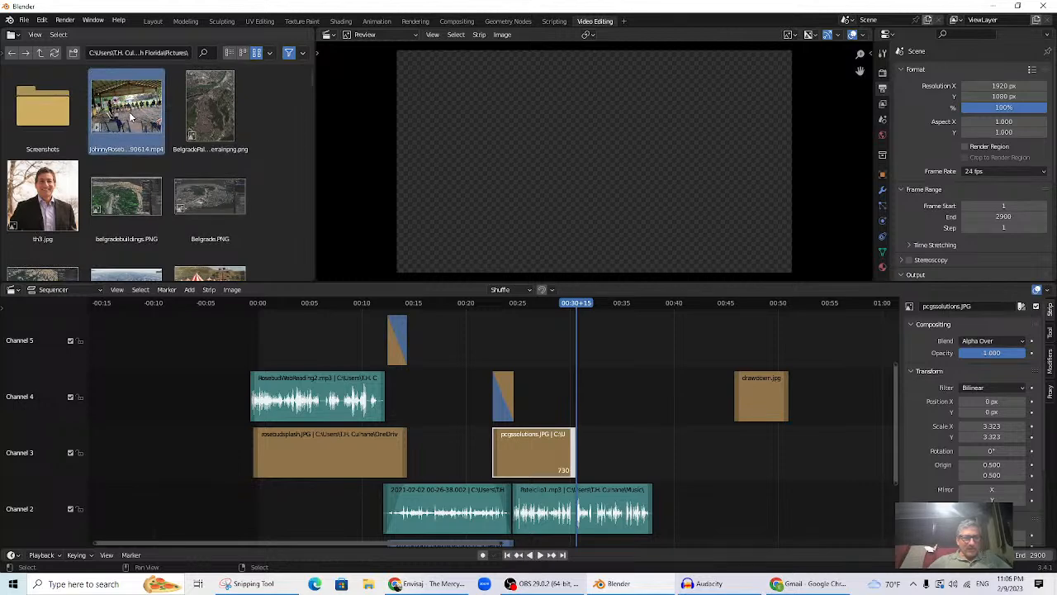
pyautogui.moveTo(131, 118); pyautogui.dragTo(170, 223)
pyautogui.scroll(-5, 207, 214)
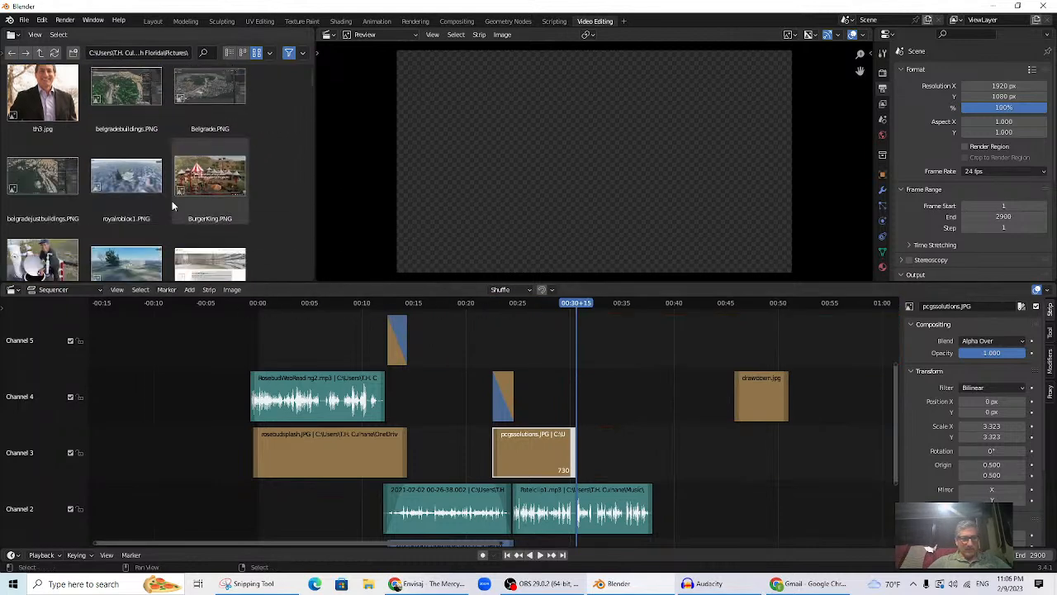
pyautogui.scroll(5, 211, 219)
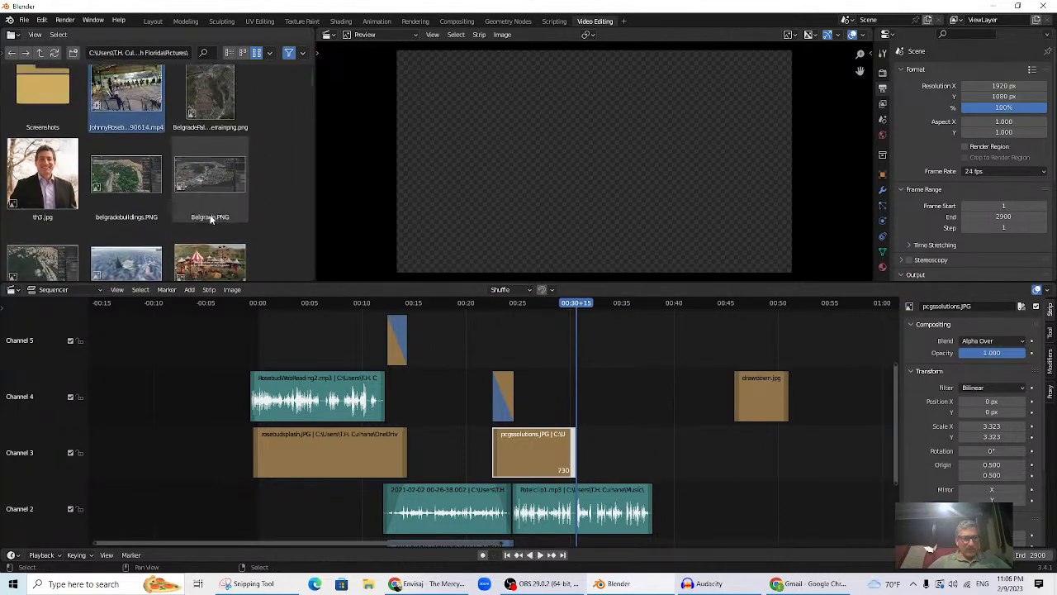
pyautogui.scroll(-8, 646, 401)
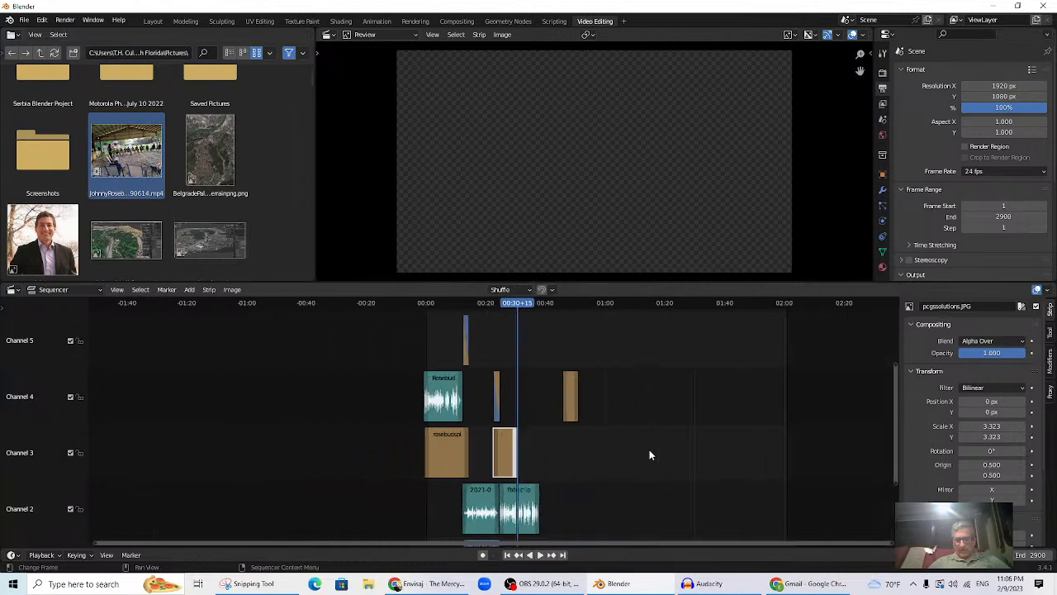
# - Add the JohnnyRosebud event video as strips on channels 4 and 3, scrubbing to about 05:27
pyautogui.moveTo(126, 148); pyautogui.dragTo(609, 457)
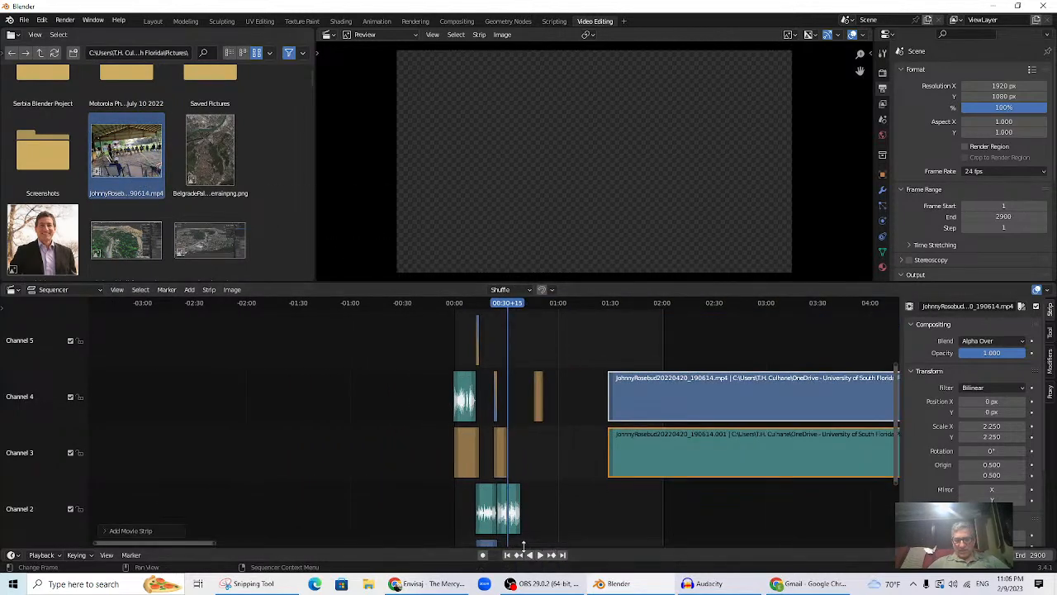
pyautogui.keyDown('ctrl'); pyautogui.hscroll(5, 488, 537); pyautogui.keyUp('ctrl')
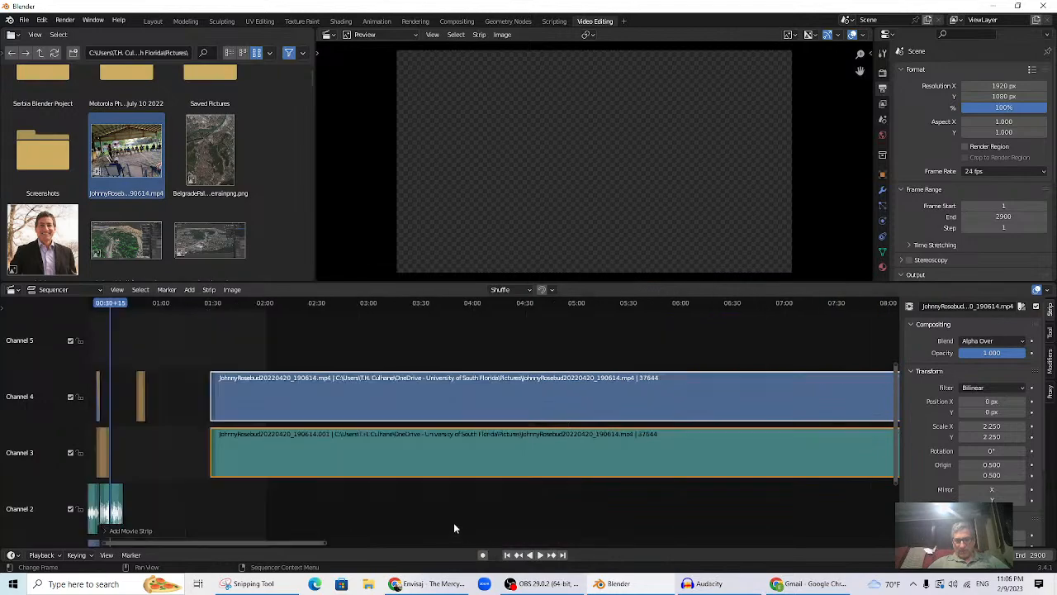
pyautogui.moveTo(343, 307); pyautogui.dragTo(621, 348)
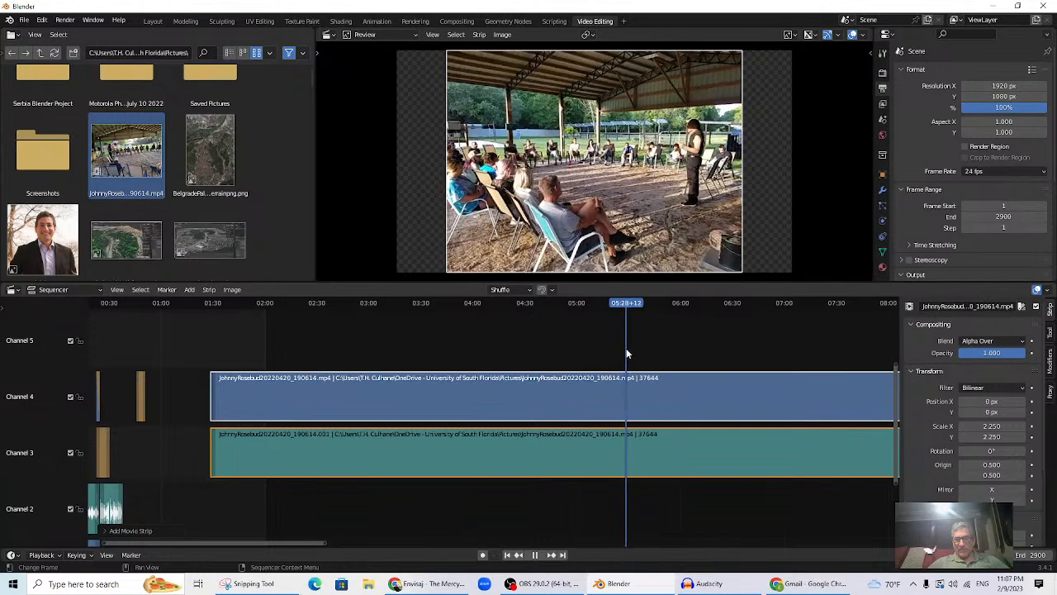
pyautogui.press('space')
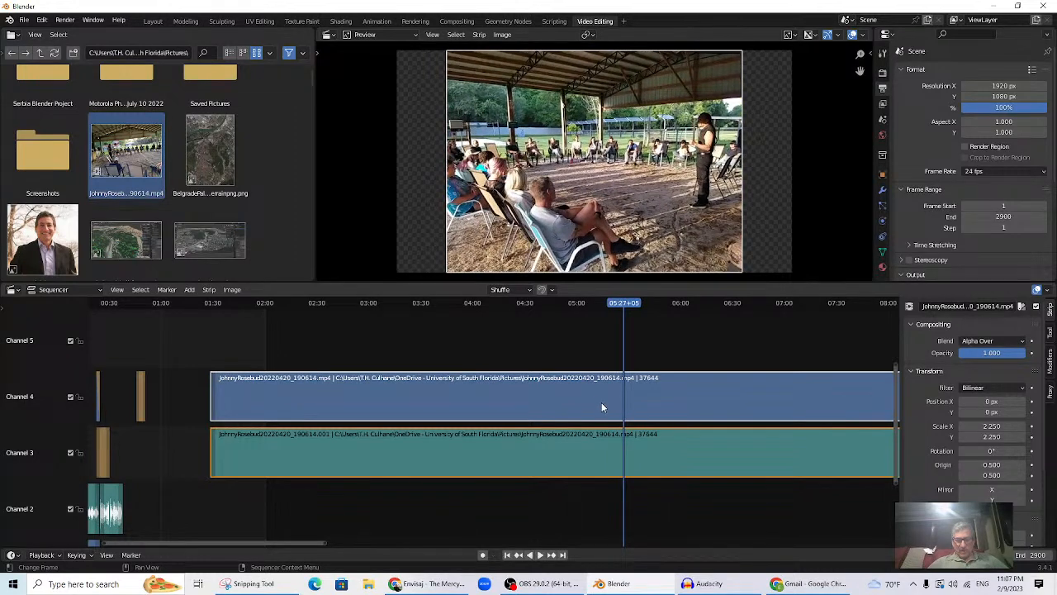
# - Cut both event strips at the playhead and delete their left parts
pyautogui.click(190, 291)
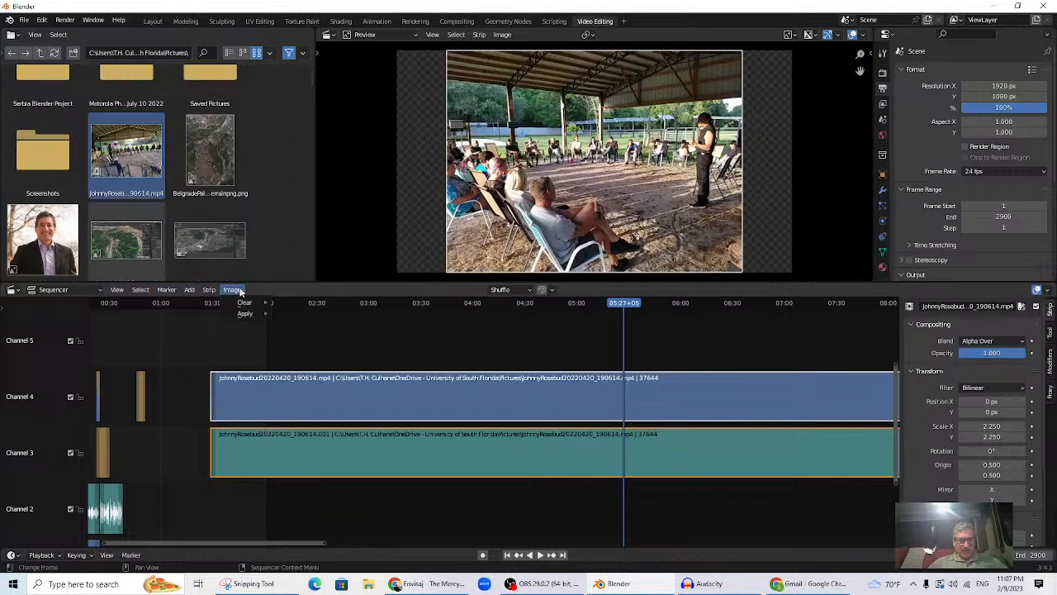
pyautogui.click(210, 290)
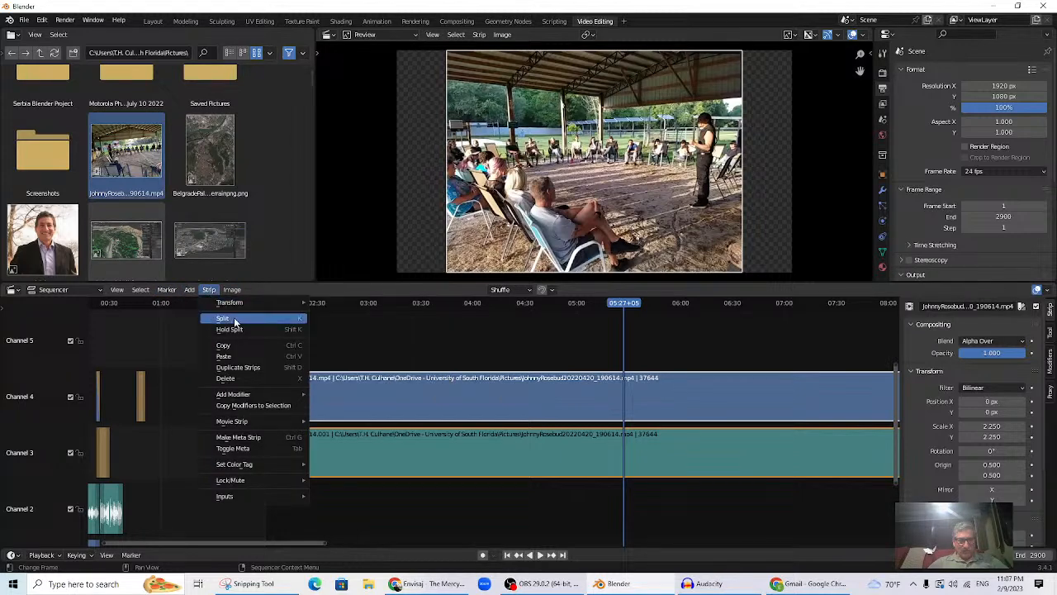
pyautogui.click(235, 321)
pyautogui.click(440, 404)
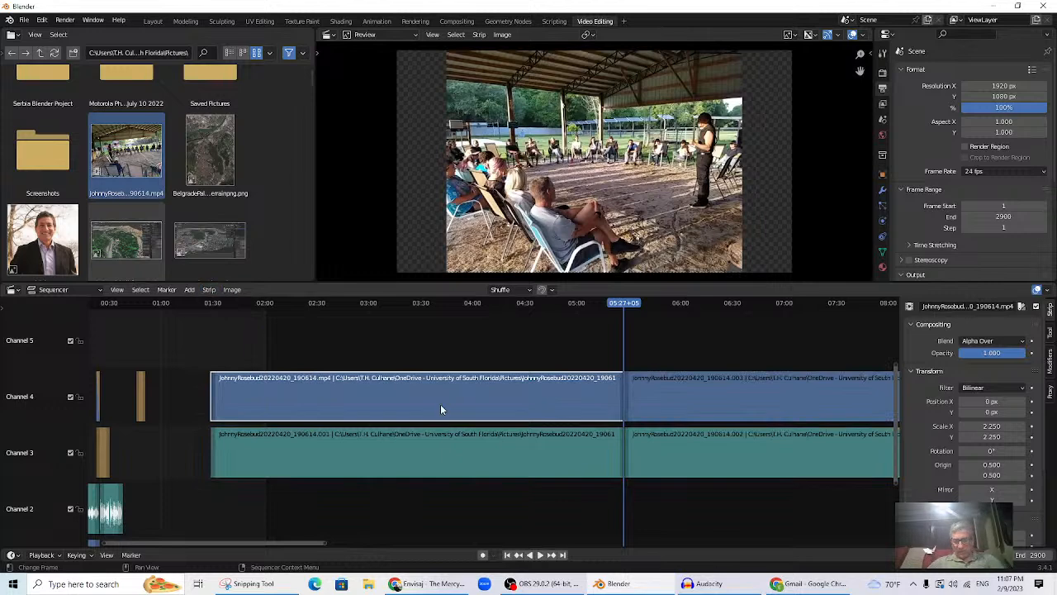
pyautogui.press('Delete')
pyautogui.click(440, 435)
pyautogui.press('Delete')
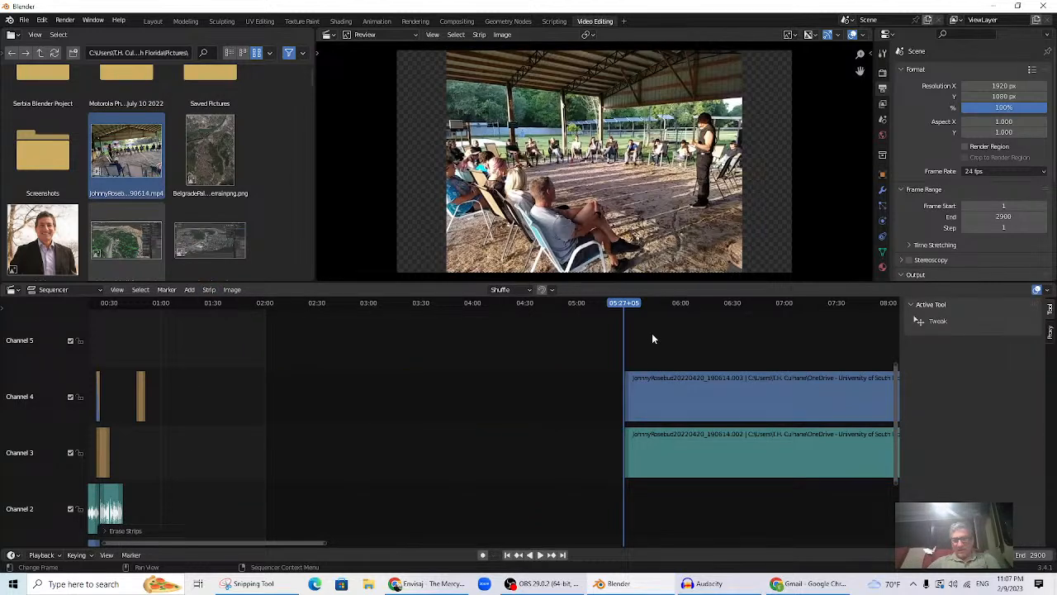
# - Delete the event video's sound strip on channel 3
pyautogui.moveTo(621, 307); pyautogui.dragTo(690, 313)
pyautogui.press('space')
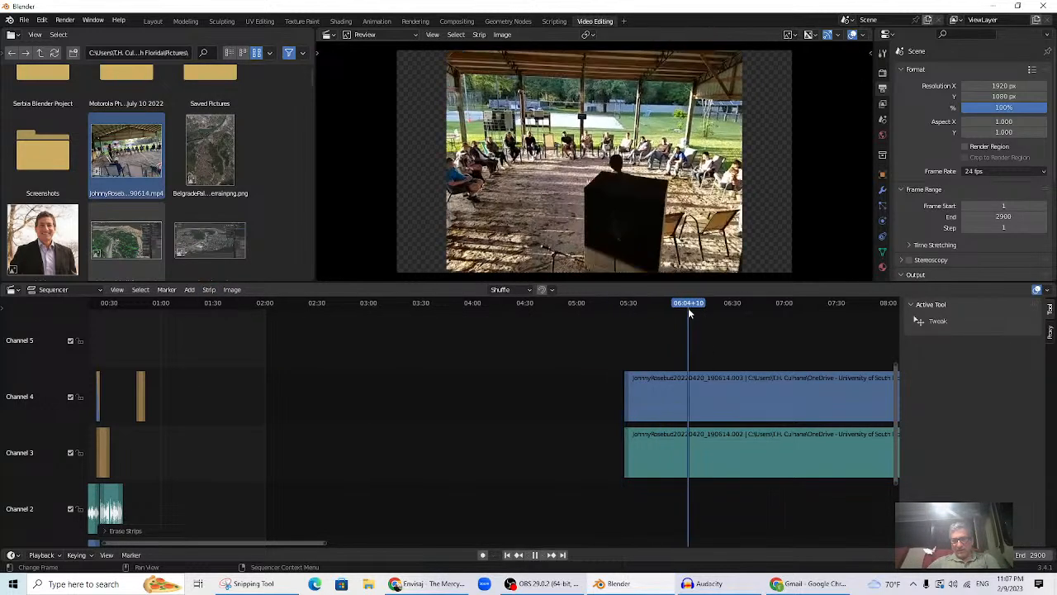
pyautogui.click(727, 452)
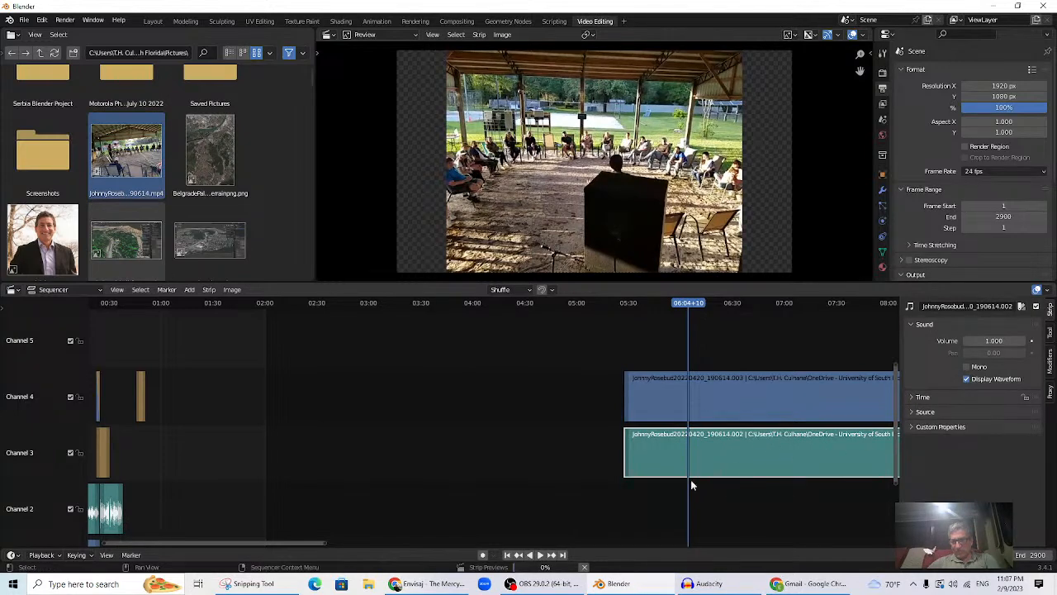
pyautogui.scroll(-4, 679, 478)
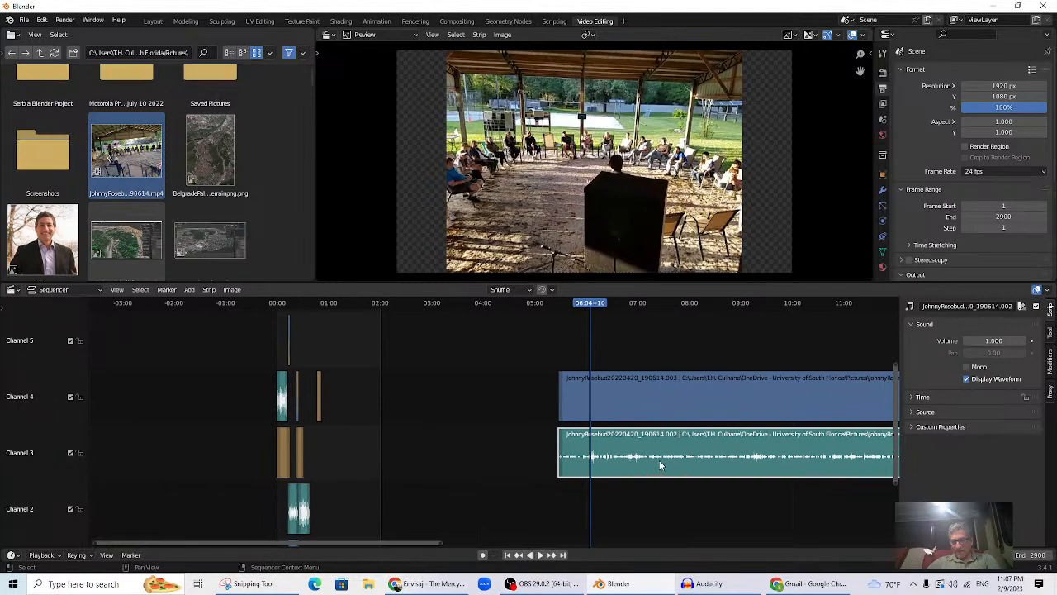
pyautogui.press('Delete')
# - Cut off the video strip's tail and move the short clip into channel 3
pyautogui.moveTo(588, 306)
pyautogui.mouseDown()
pyautogui.moveTo(576, 314)
pyautogui.moveTo(588, 312)
pyautogui.moveTo(588, 327)
pyautogui.mouseUp()
pyautogui.click(627, 403)
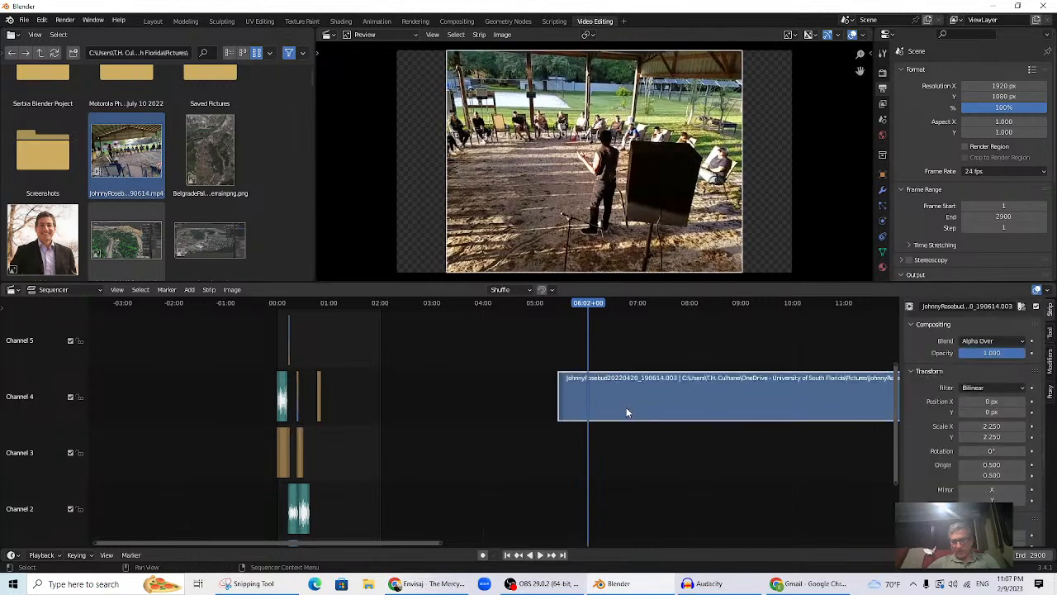
pyautogui.press('k')
pyautogui.press('Delete')
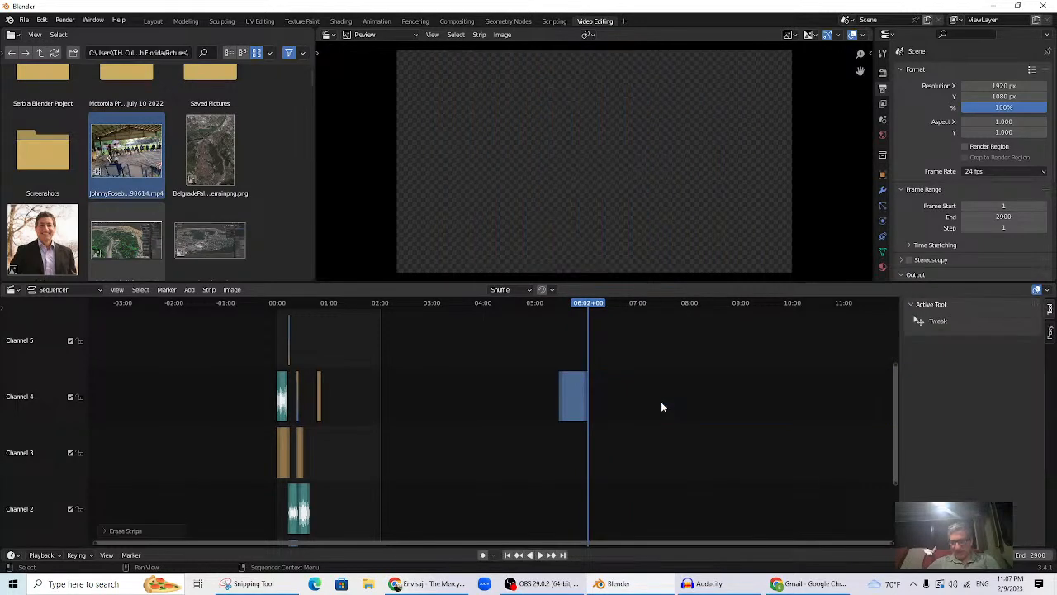
pyautogui.moveTo(574, 407); pyautogui.dragTo(402, 452)
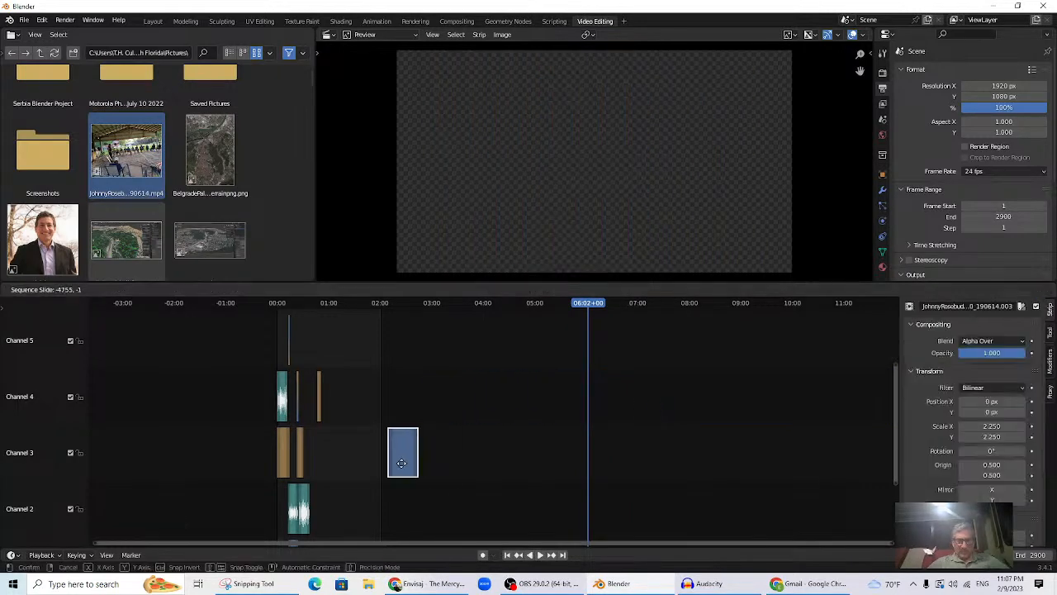
# - Slide the event clip left to follow the earlier strips near 00:30, previewing from 00:18
pyautogui.scroll(-2, 499, 429)
pyautogui.scroll(5, 504, 430)
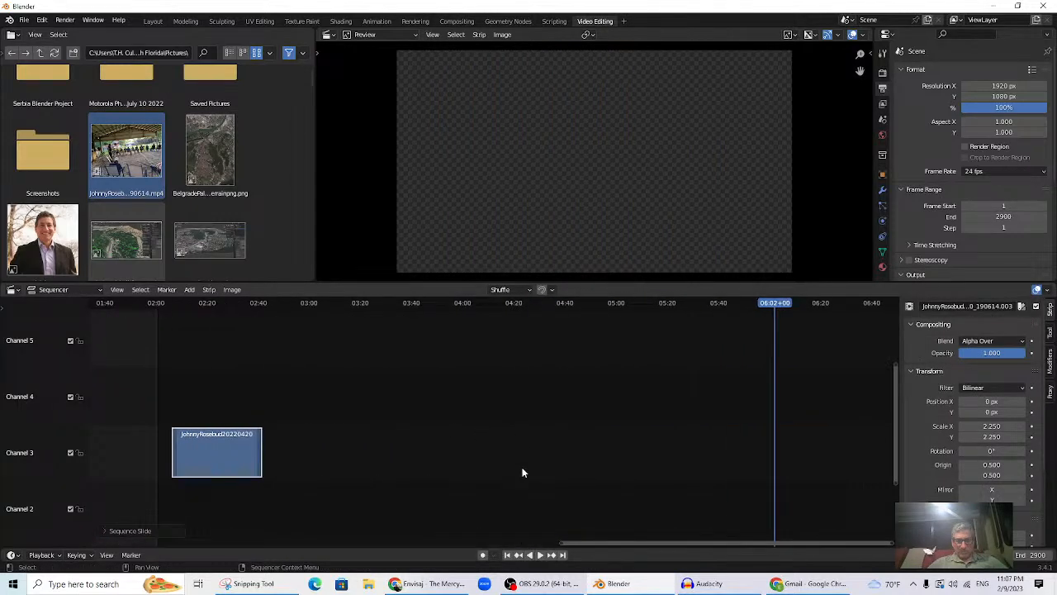
pyautogui.moveTo(607, 544); pyautogui.dragTo(324, 526)
pyautogui.moveTo(565, 462); pyautogui.dragTo(300, 479)
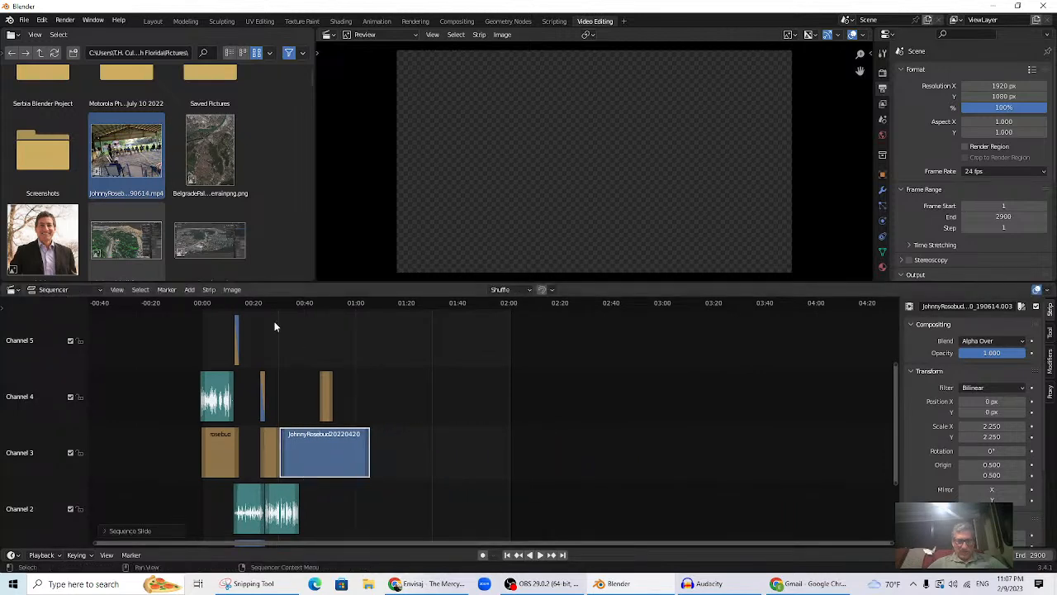
pyautogui.click(248, 305)
pyautogui.press('space')
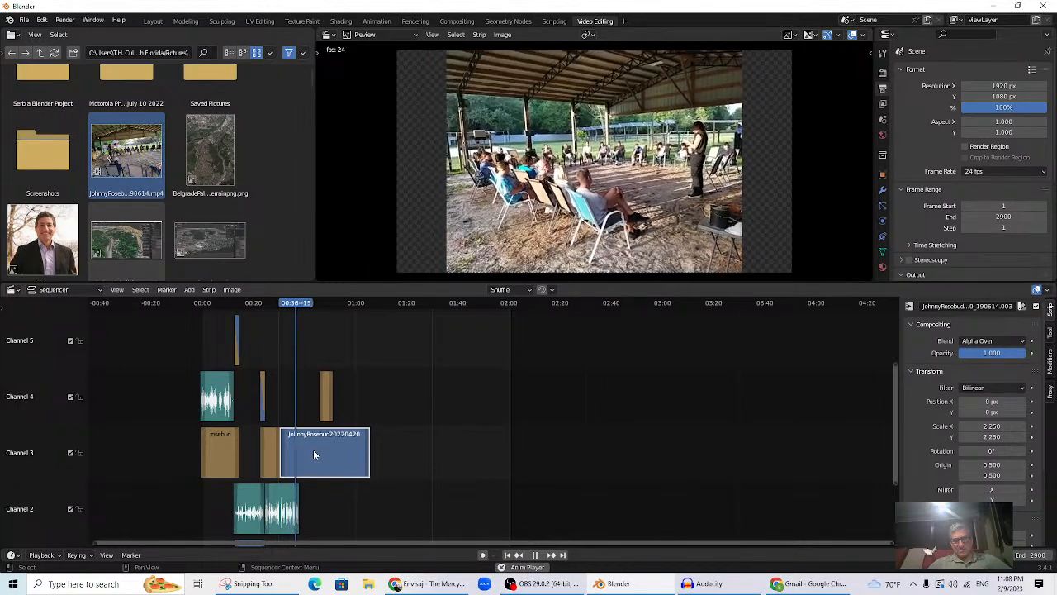
# - Trim the event video to end near 00:36 and preview from about 00:29
pyautogui.press('space')
pyautogui.moveTo(365, 454); pyautogui.dragTo(291, 459)
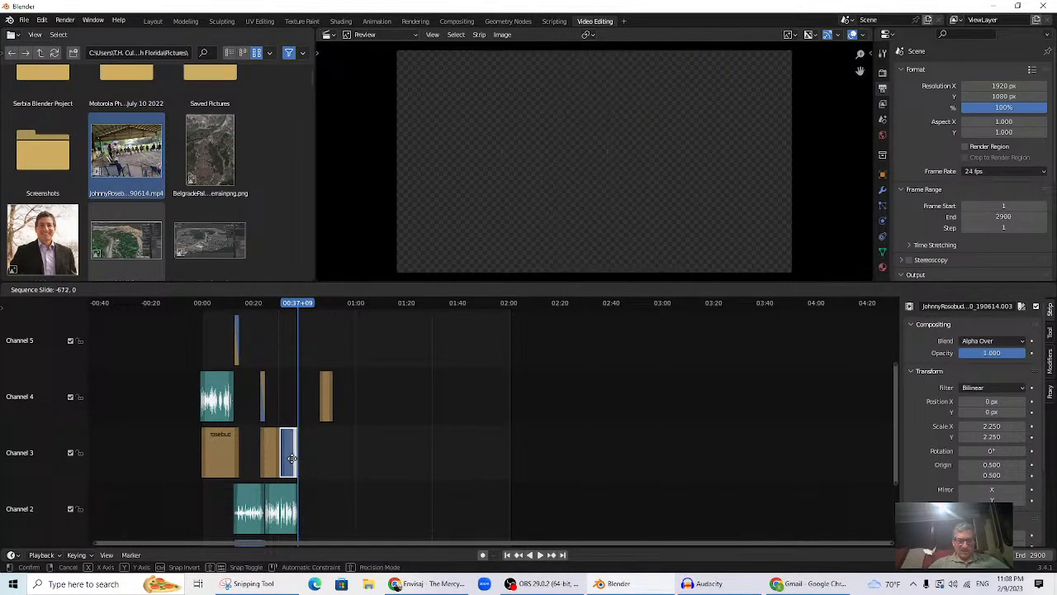
pyautogui.click(272, 303)
pyautogui.press('space')
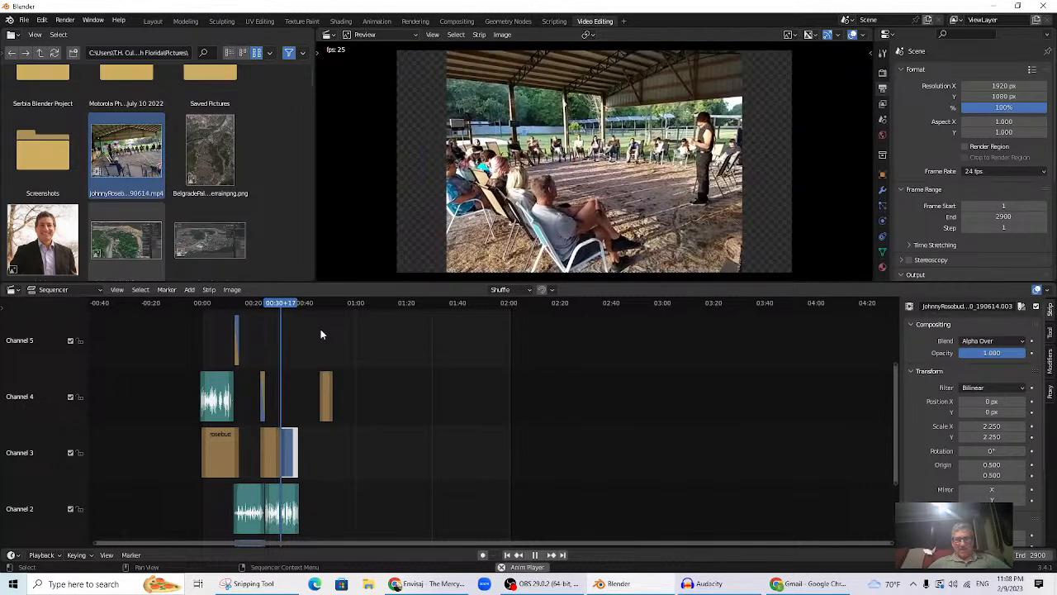
pyautogui.press('space')
# - Lengthen the drawdown cover strip and preview the cut into it from about 00:37
pyautogui.scroll(3, 460, 468)
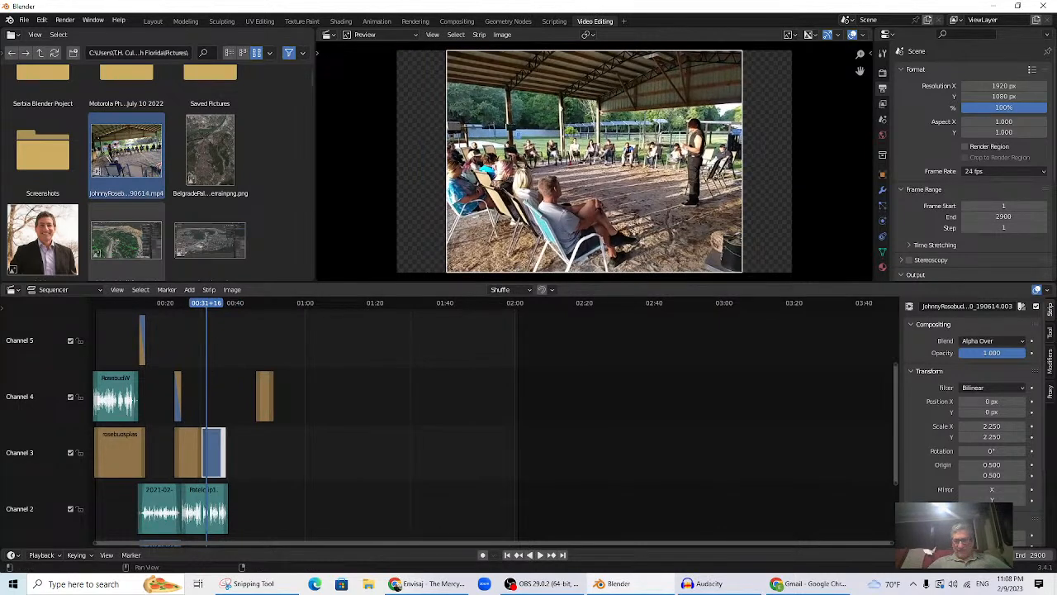
pyautogui.moveTo(891, 543); pyautogui.dragTo(423, 584)
pyautogui.moveTo(326, 303); pyautogui.dragTo(396, 361)
pyautogui.moveTo(497, 402); pyautogui.dragTo(420, 444)
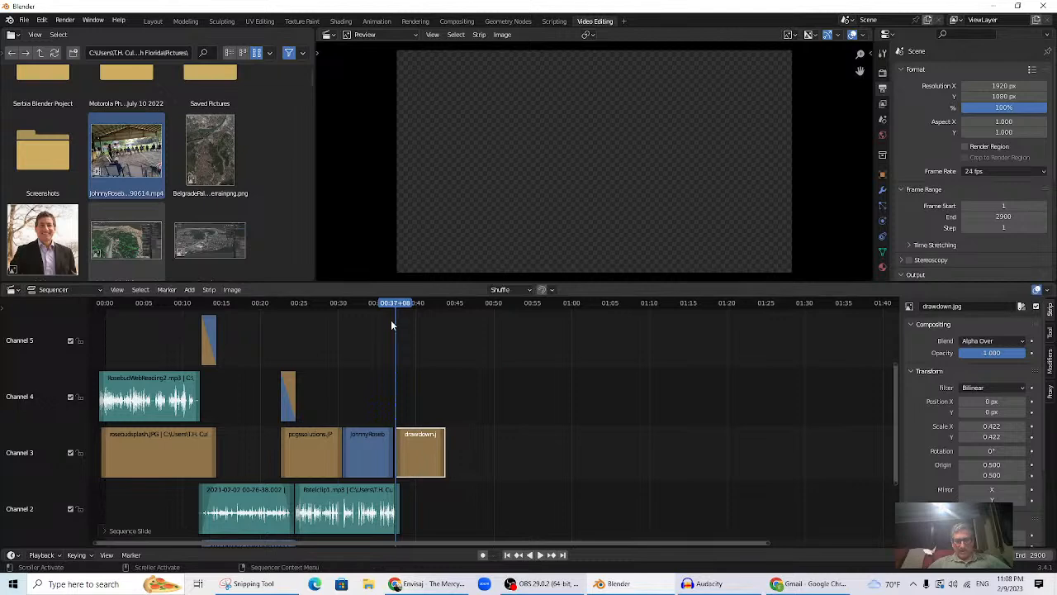
pyautogui.click(388, 309)
pyautogui.press('space')
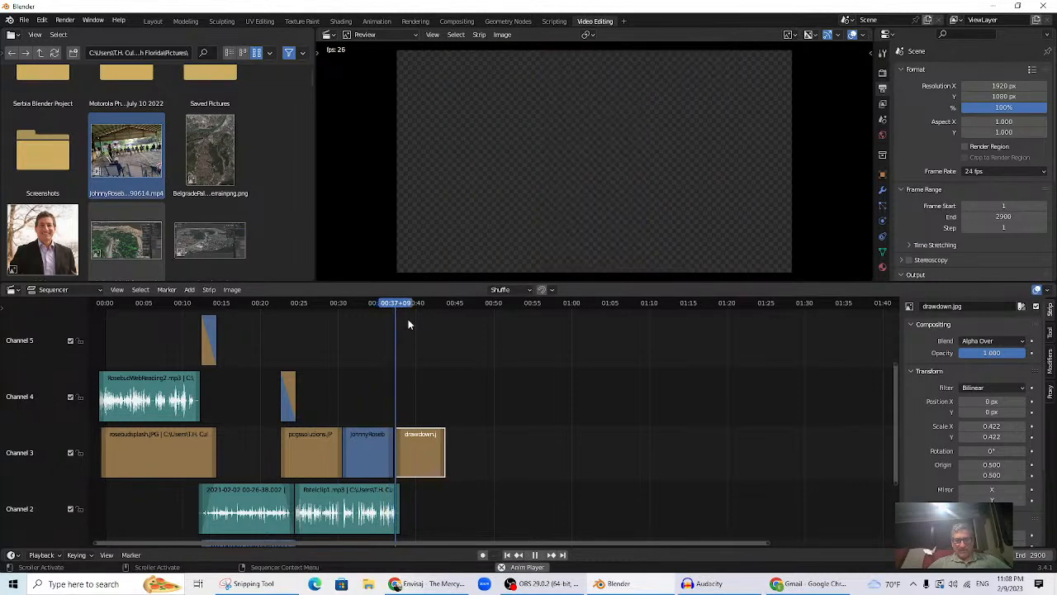
pyautogui.press('space')
# - Position the drawdown strip in channel 4 against the event video's end
pyautogui.moveTo(422, 460); pyautogui.dragTo(418, 460)
pyautogui.click(378, 304)
pyautogui.press('space')
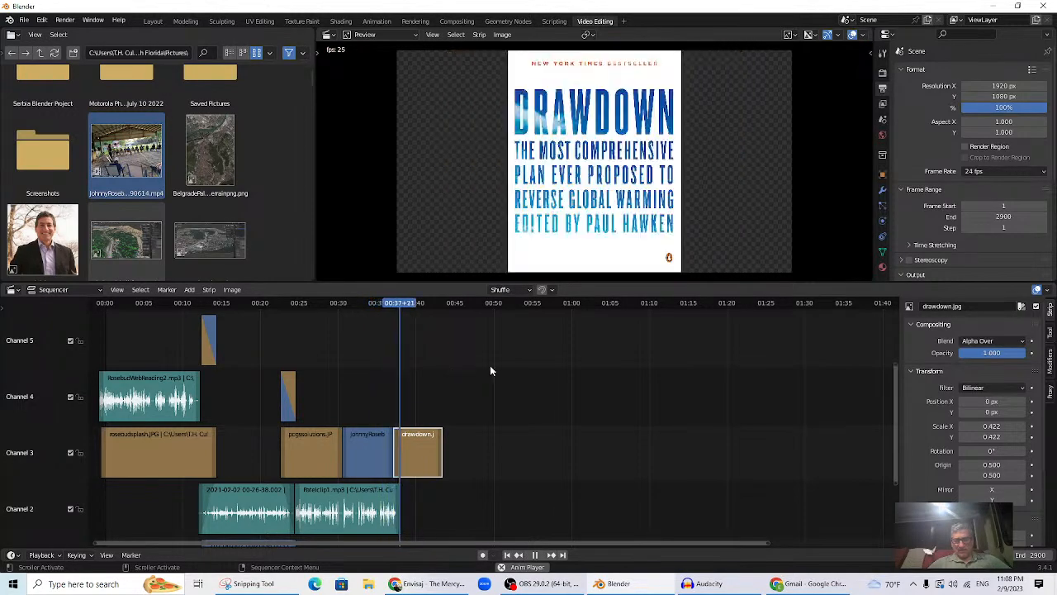
pyautogui.press('space')
pyautogui.moveTo(412, 457); pyautogui.dragTo(399, 450)
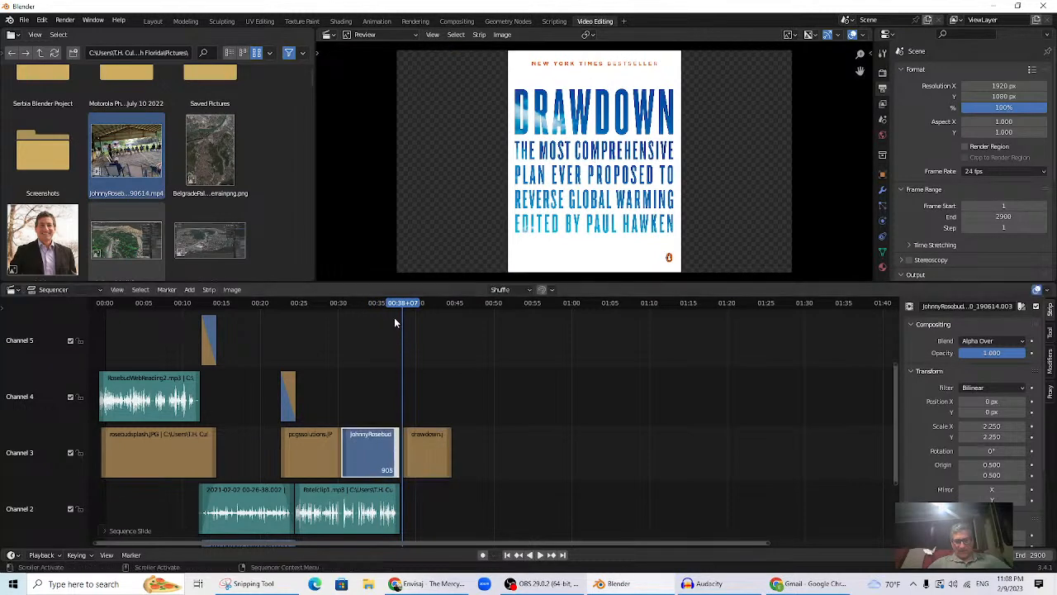
pyautogui.moveTo(391, 305); pyautogui.dragTo(402, 307)
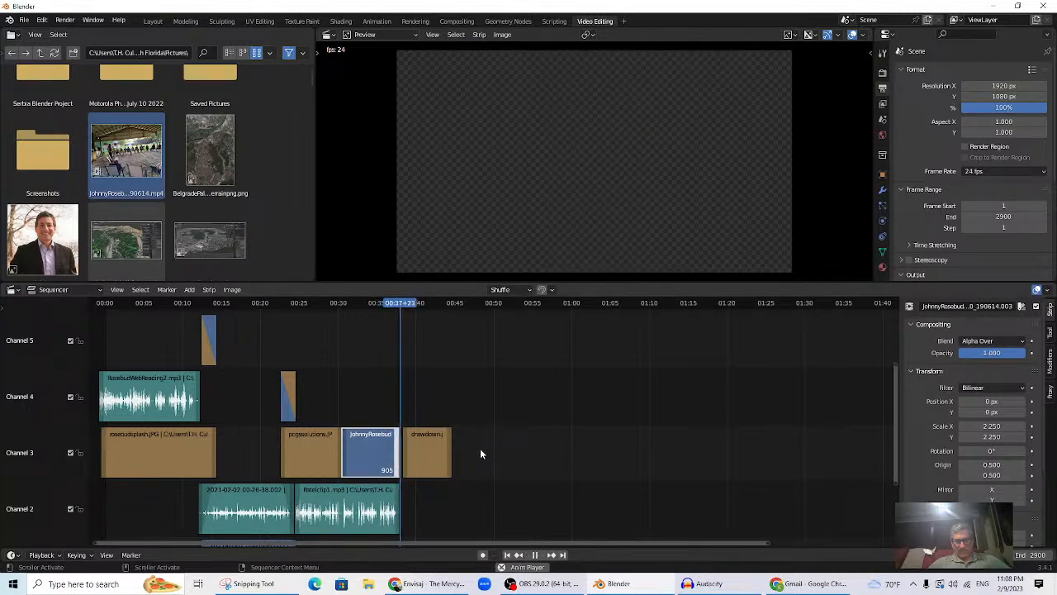
pyautogui.moveTo(433, 458); pyautogui.dragTo(465, 451)
# - Scale the drawdown cover to 0.266 and rotate it to -21.4°
pyautogui.moveTo(401, 306); pyautogui.dragTo(427, 326)
pyautogui.click(439, 399)
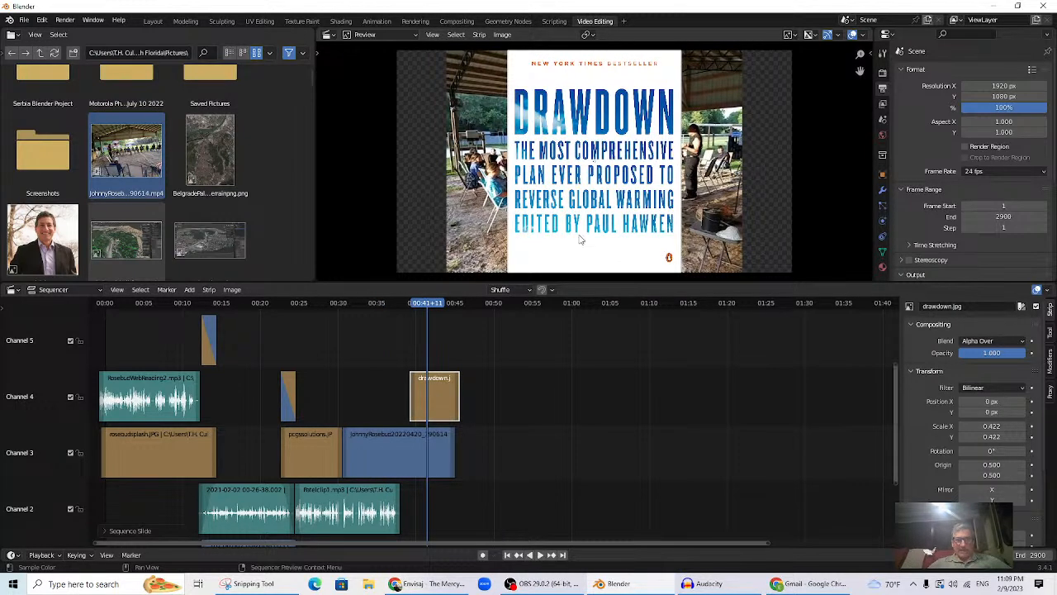
pyautogui.press('s')
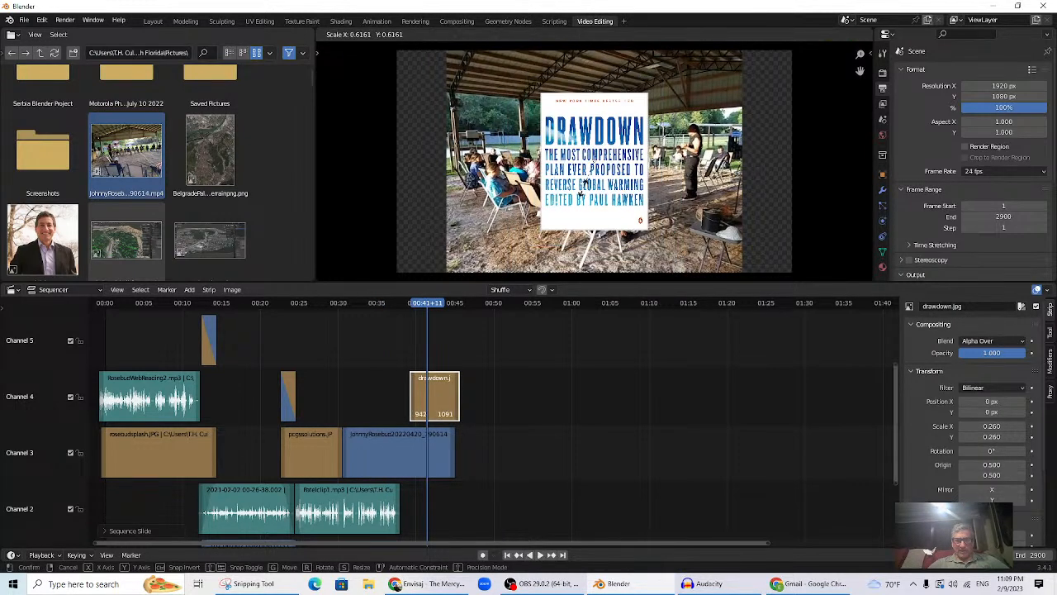
pyautogui.click(588, 206)
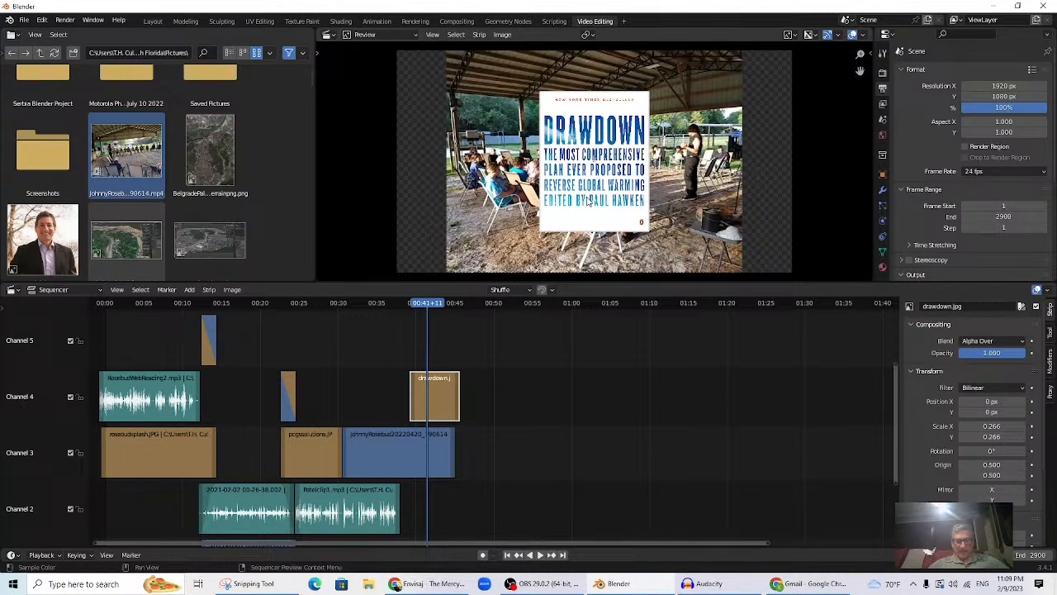
pyautogui.press('r')
pyautogui.click(576, 198)
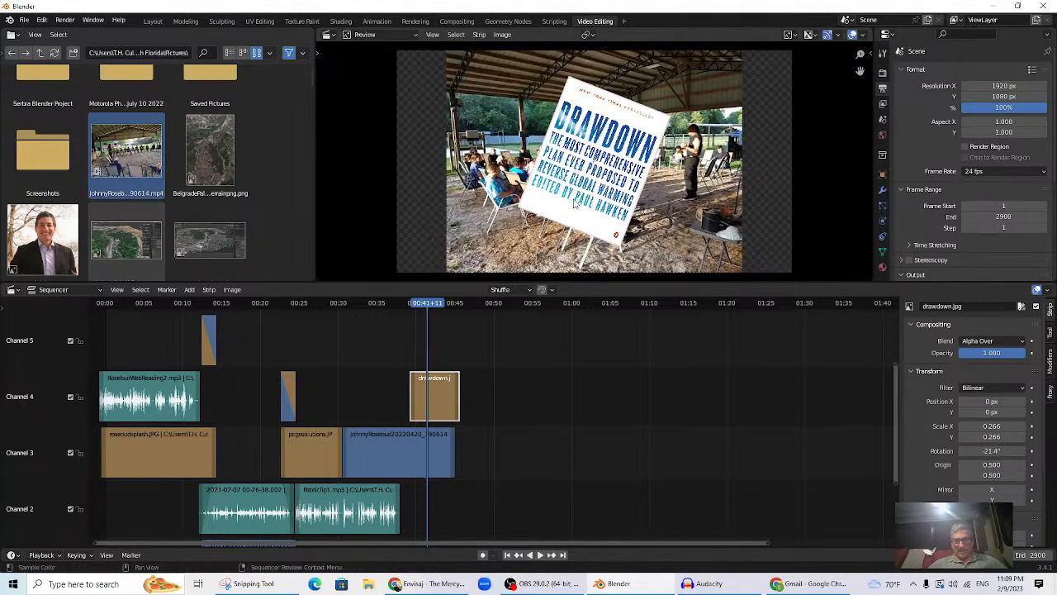
# - Replay from about 00:38 to check the tilted cover over the event video
pyautogui.click(402, 304)
pyautogui.press('space')
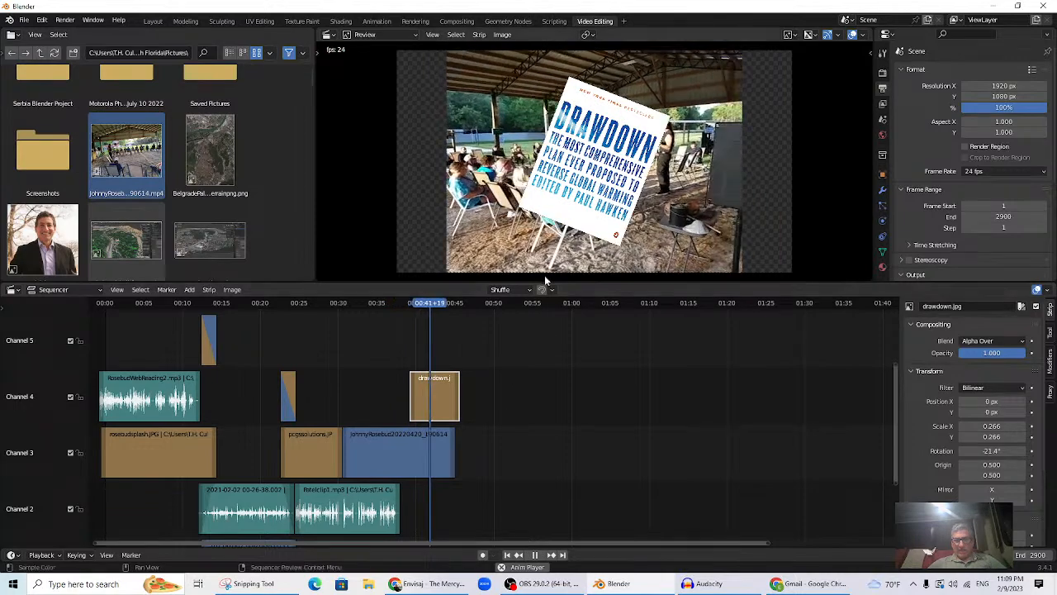
pyautogui.press('space')
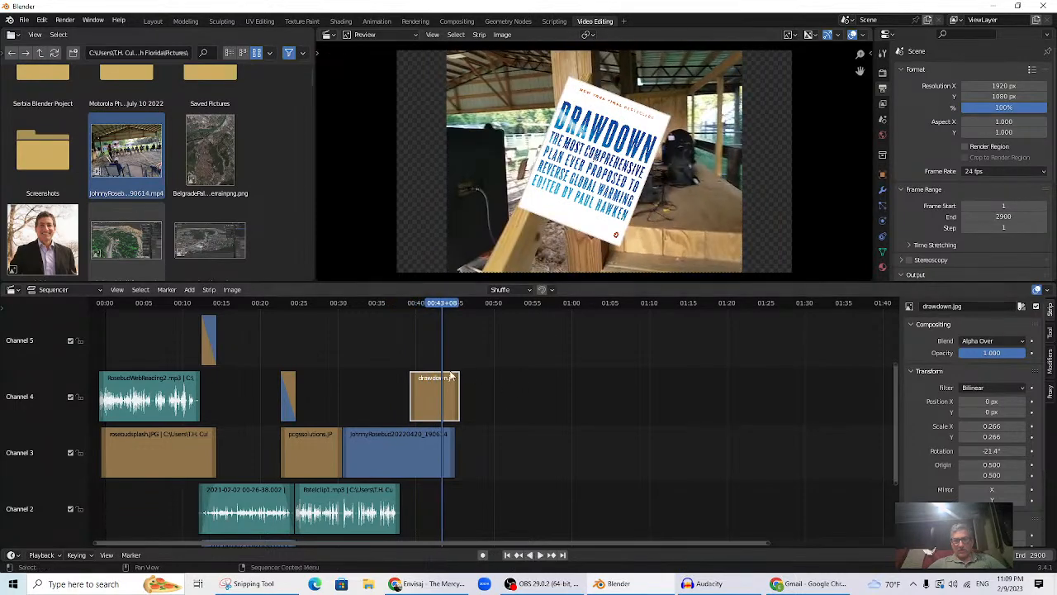
pyautogui.click(406, 305)
pyautogui.press('space')
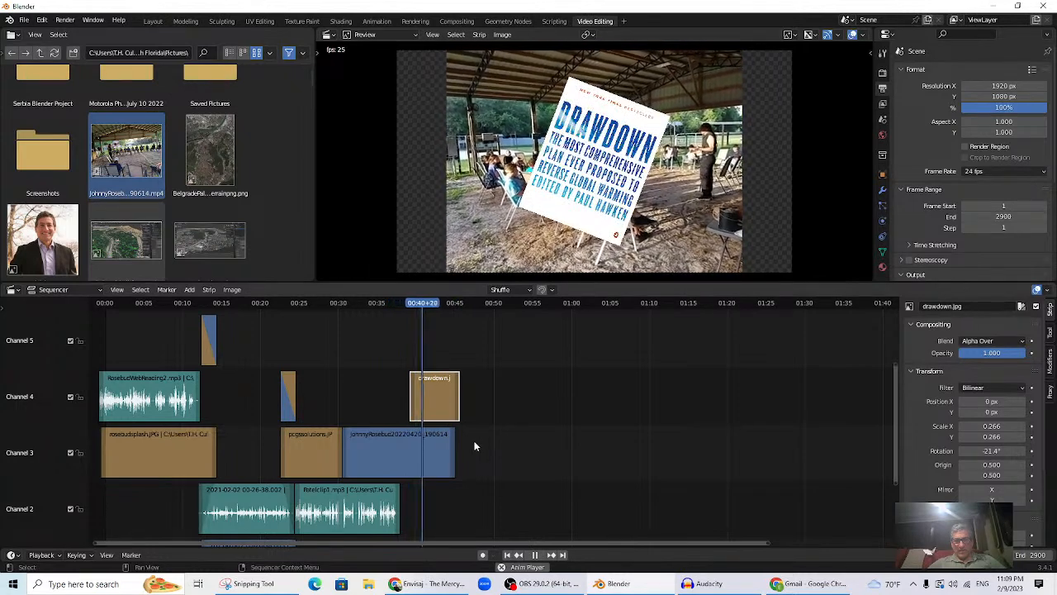
pyautogui.press('space')
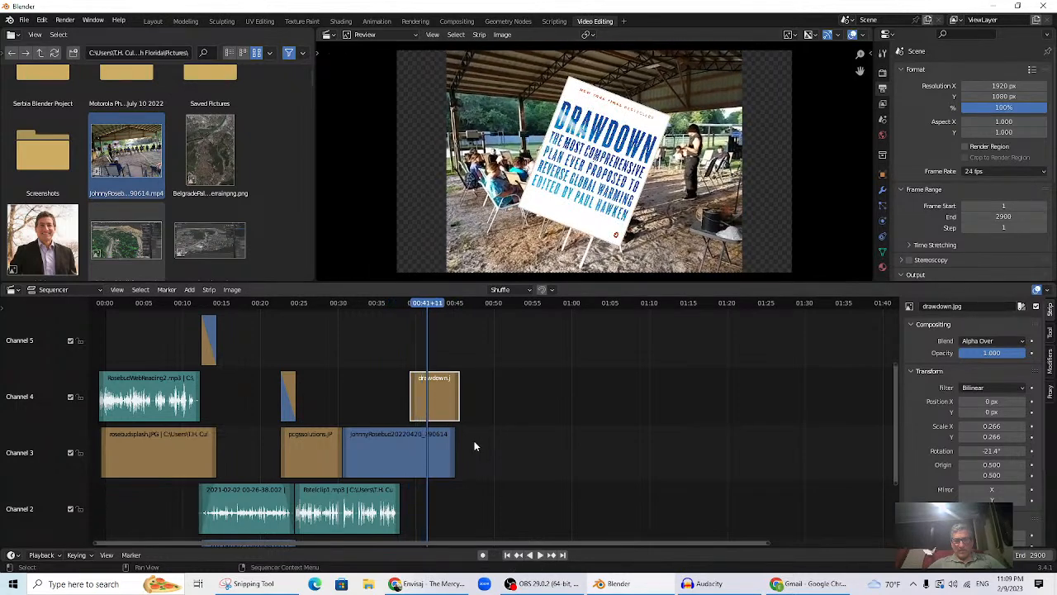
pyautogui.click(436, 460)
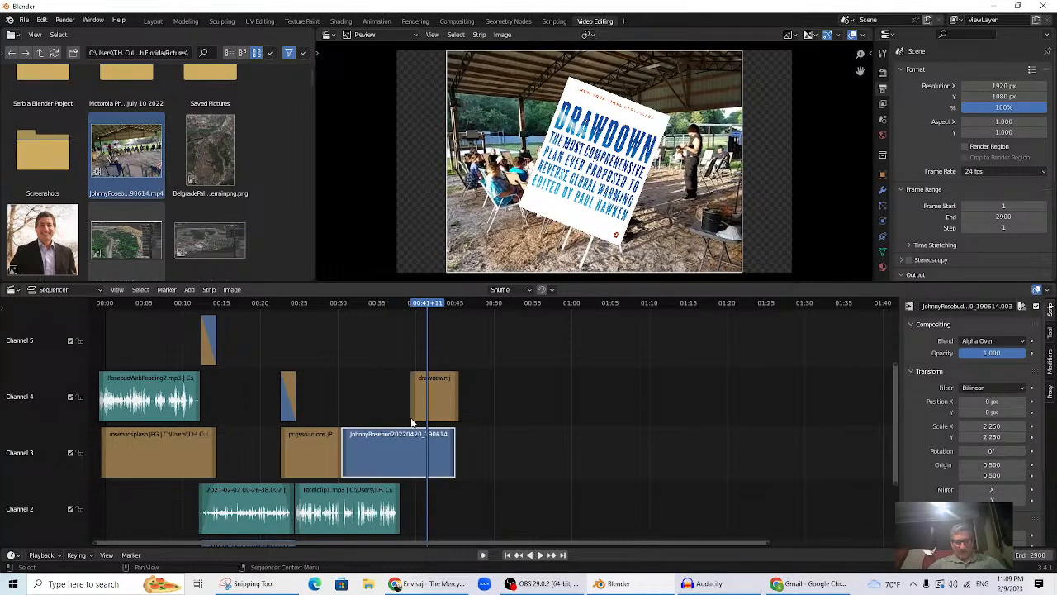
# - Lengthen the event video to about 01:12 and preview from about 00:59
pyautogui.click(448, 459)
pyautogui.moveTo(454, 459); pyautogui.dragTo(533, 452)
pyautogui.click(561, 306)
pyautogui.press('space')
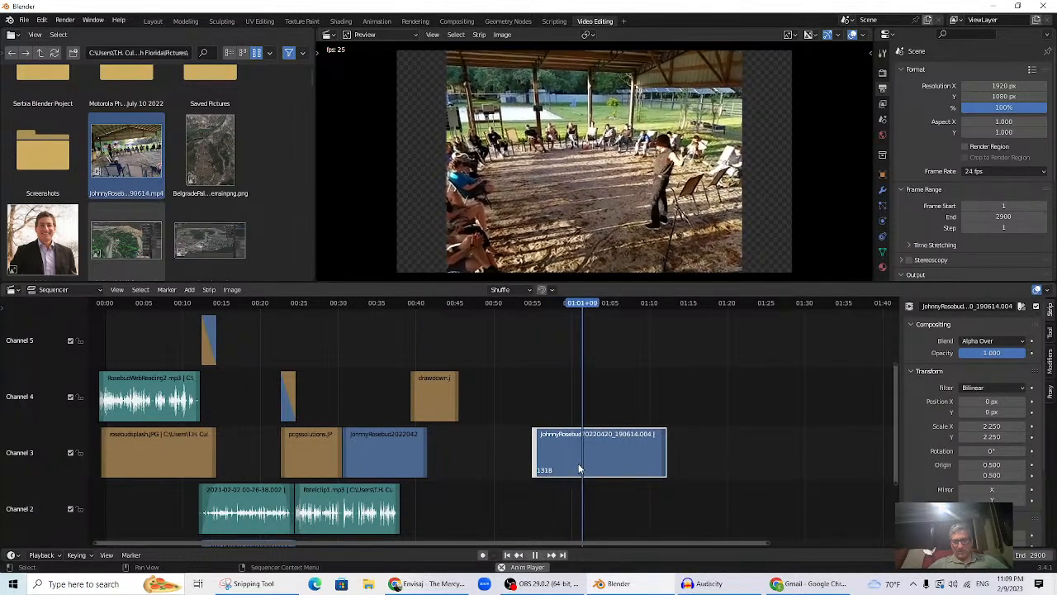
pyautogui.press('space')
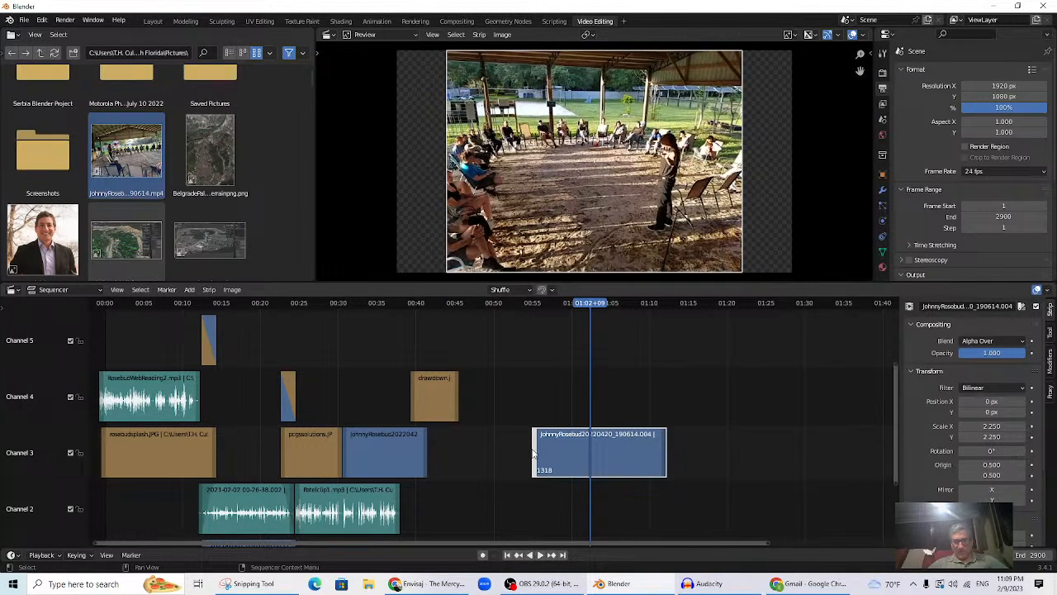
# - Trim the second clip to frames 1398–1626, shift the cover to 00:55, and raise the clip to channel 4
pyautogui.moveTo(536, 454); pyautogui.dragTo(559, 455)
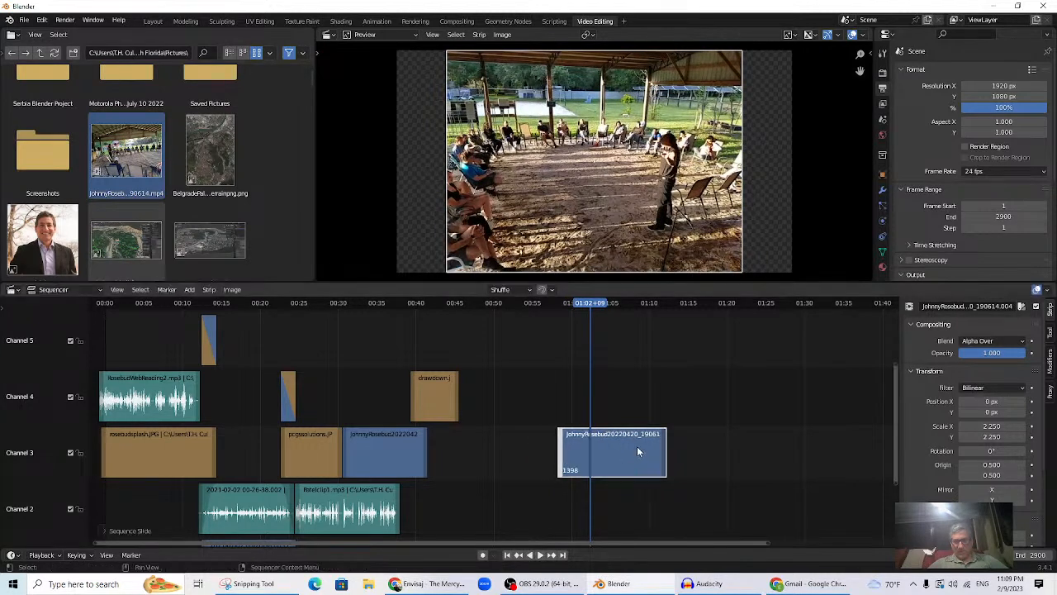
pyautogui.moveTo(663, 456); pyautogui.dragTo(461, 465)
pyautogui.click(408, 303)
pyautogui.press('space')
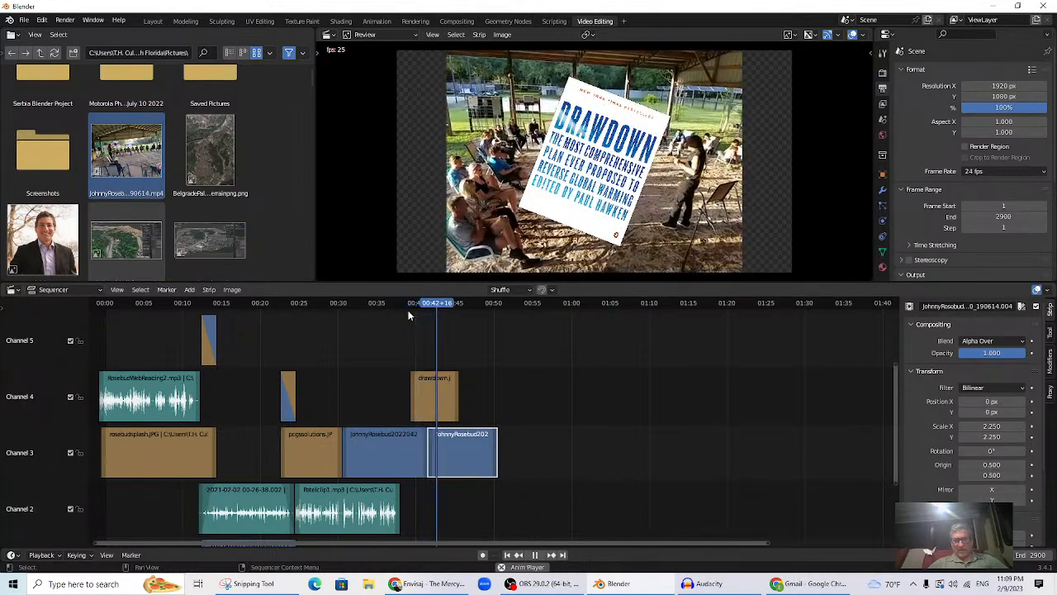
pyautogui.press('space')
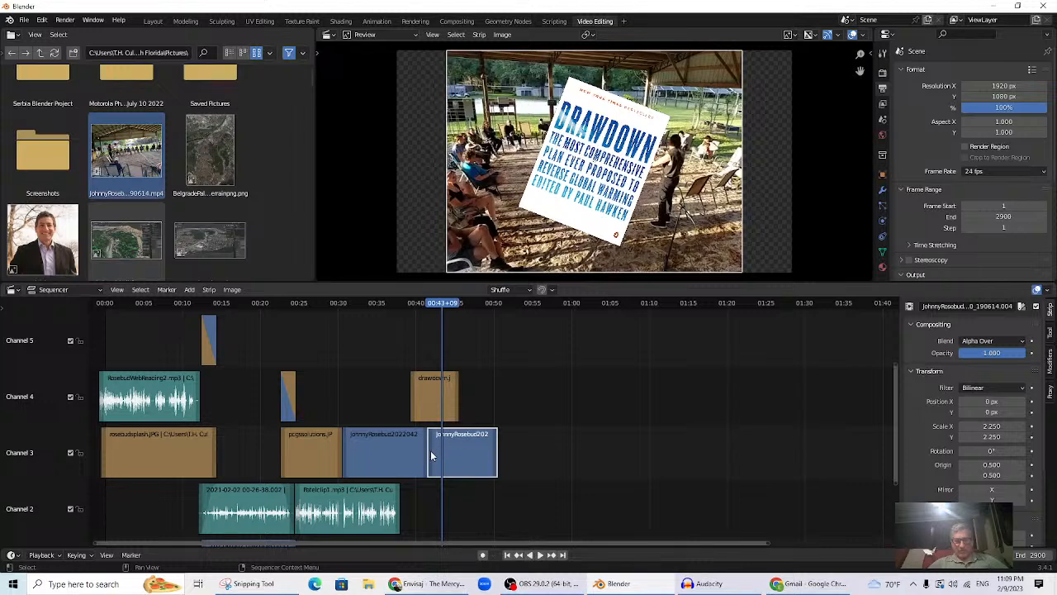
pyautogui.moveTo(430, 403); pyautogui.dragTo(542, 404)
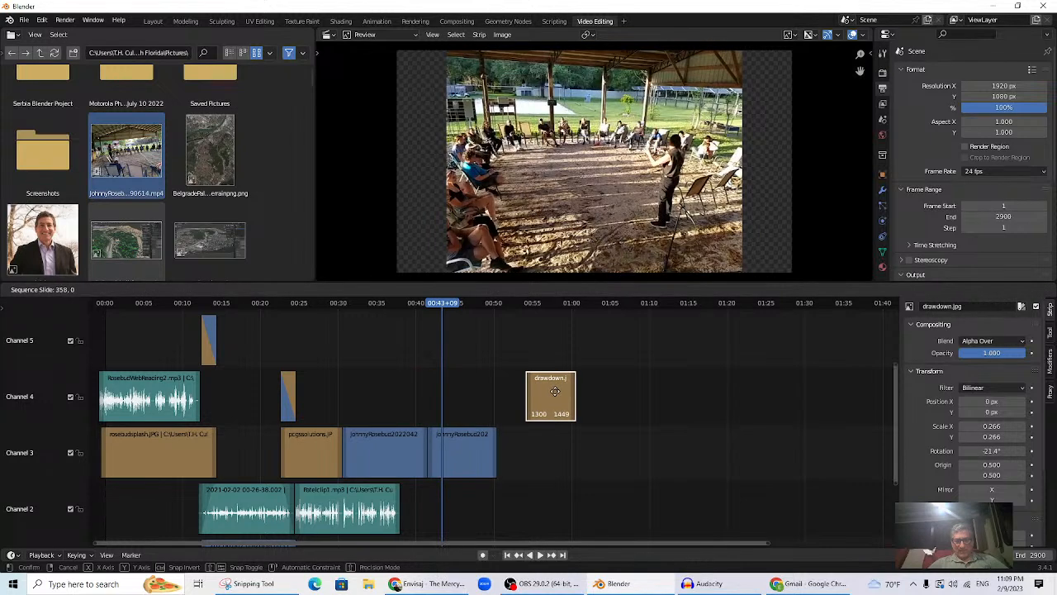
pyautogui.moveTo(447, 463); pyautogui.dragTo(435, 431)
# - Add a Cross transition between the Channel 3 and Channel 4 event clips and play it from about 00:36
pyautogui.click(394, 467)
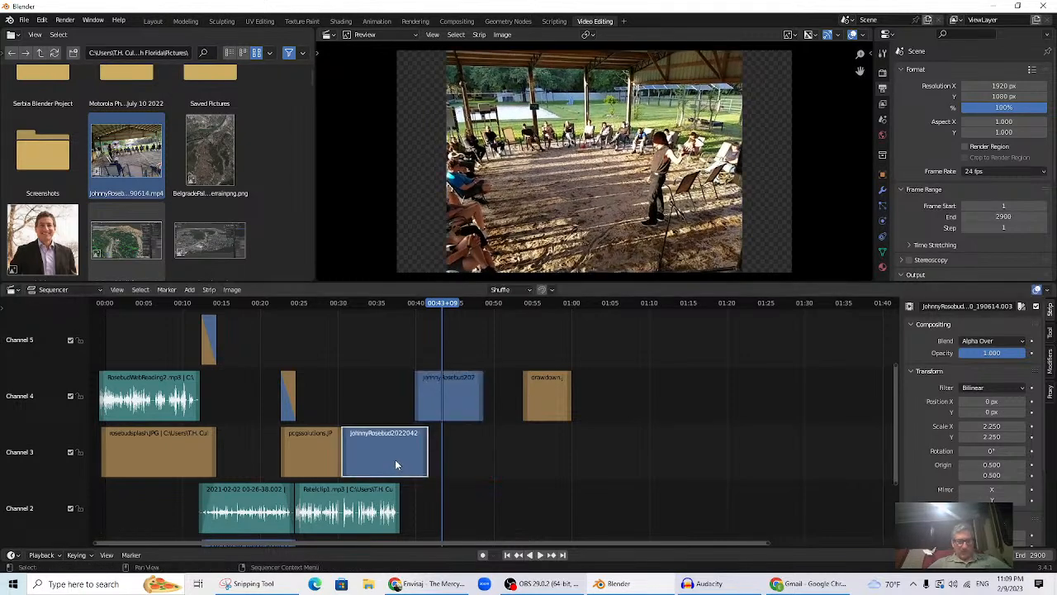
pyautogui.keyDown('shift'); pyautogui.click(449, 405); pyautogui.keyUp('shift')
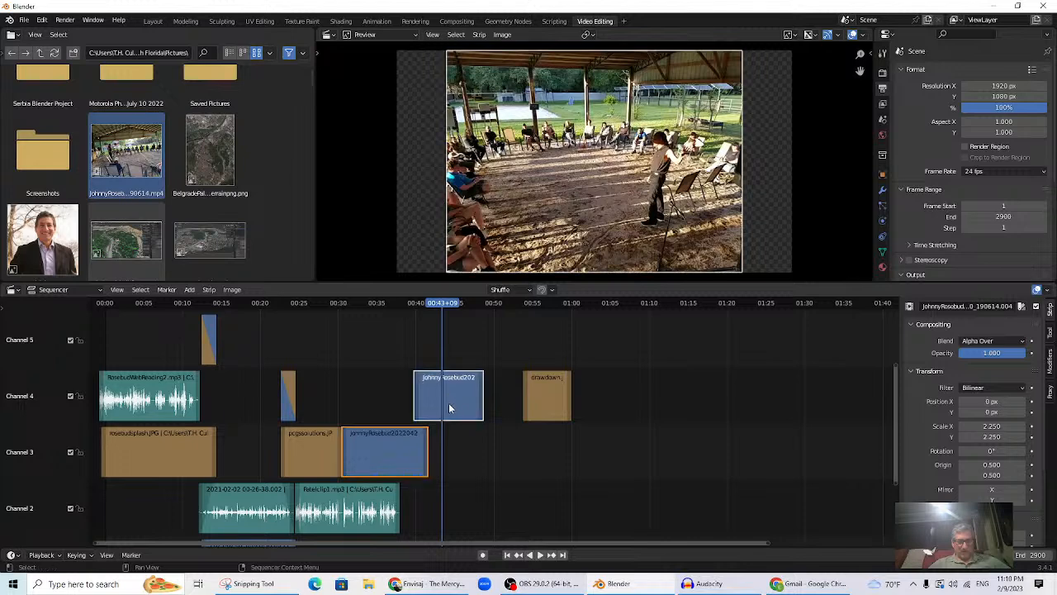
pyautogui.click(189, 290)
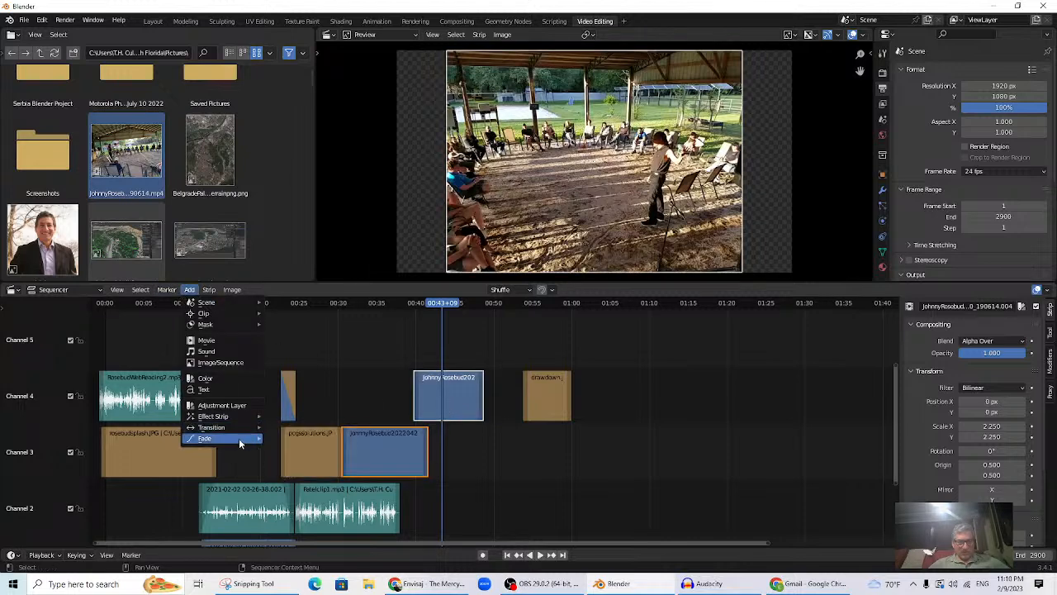
pyautogui.moveTo(239, 443)
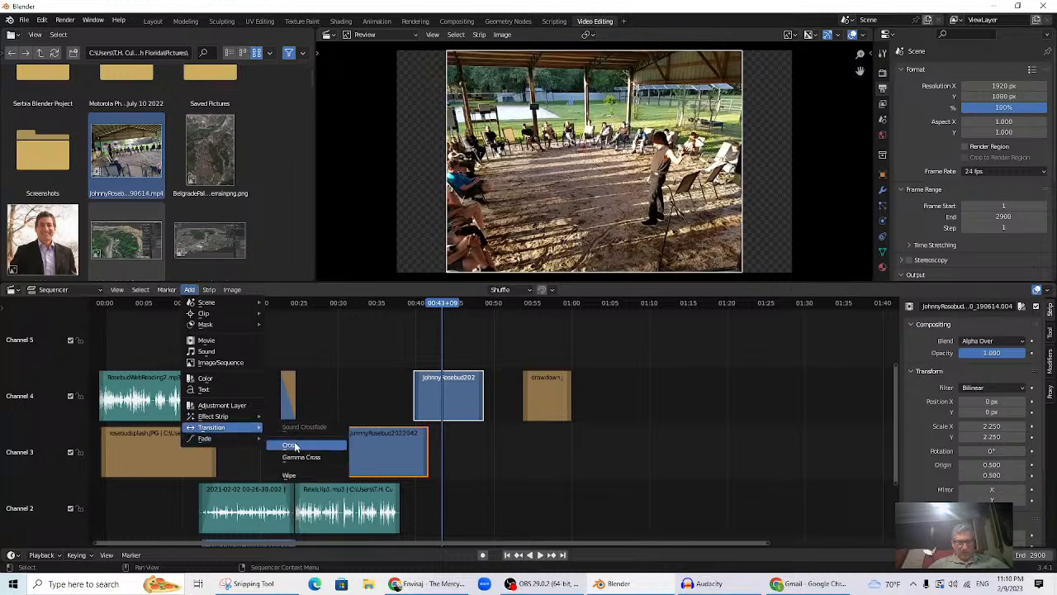
pyautogui.click(291, 445)
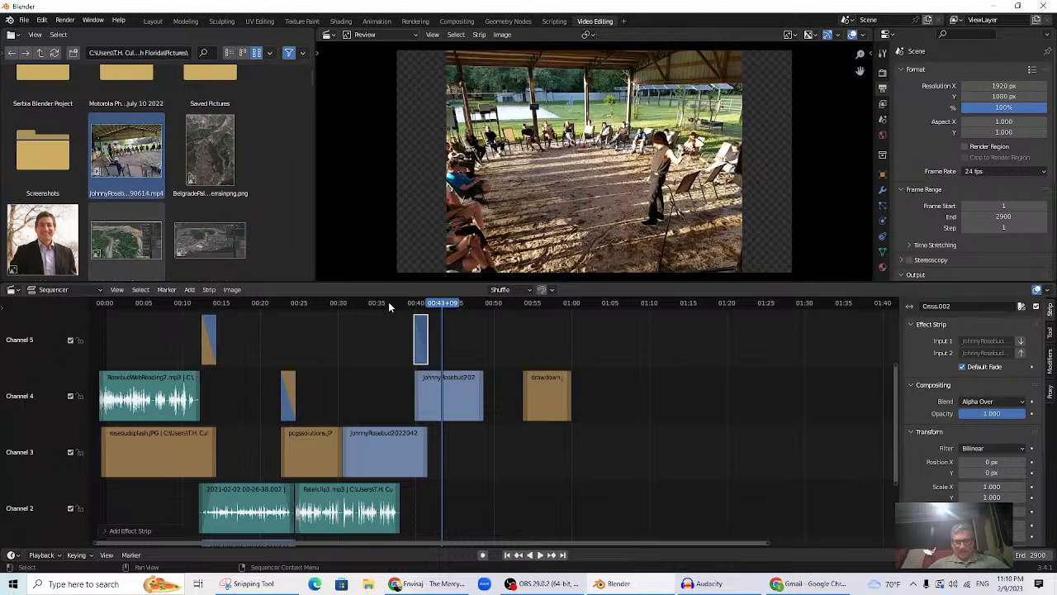
pyautogui.click(388, 302)
pyautogui.press('space')
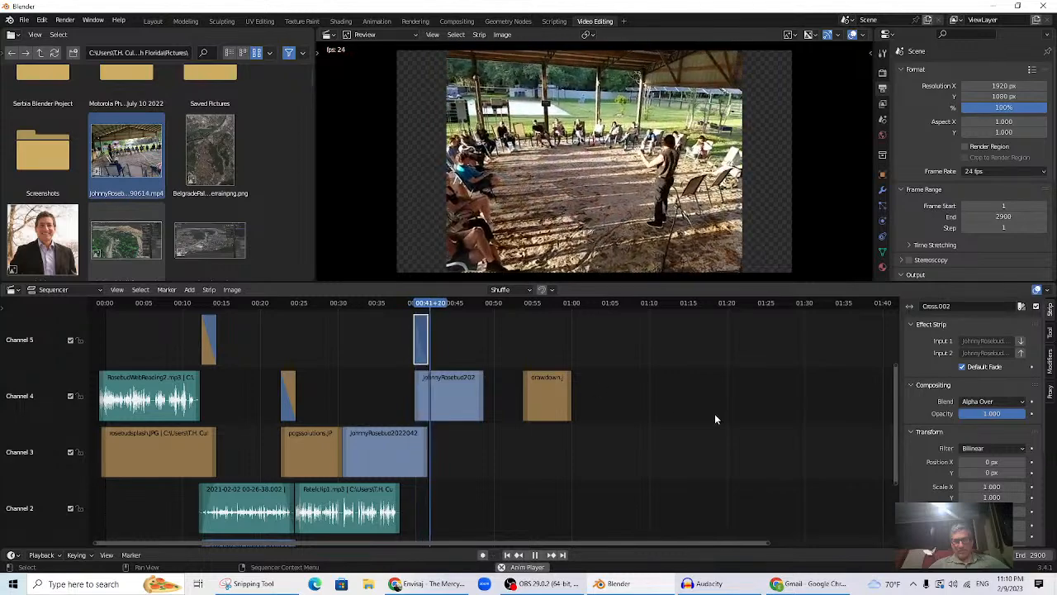
# - Drag the drawdown.jpg strip up above the event video and play from about 00:38 to check it
pyautogui.press('space')
pyautogui.scroll(2, 695, 451)
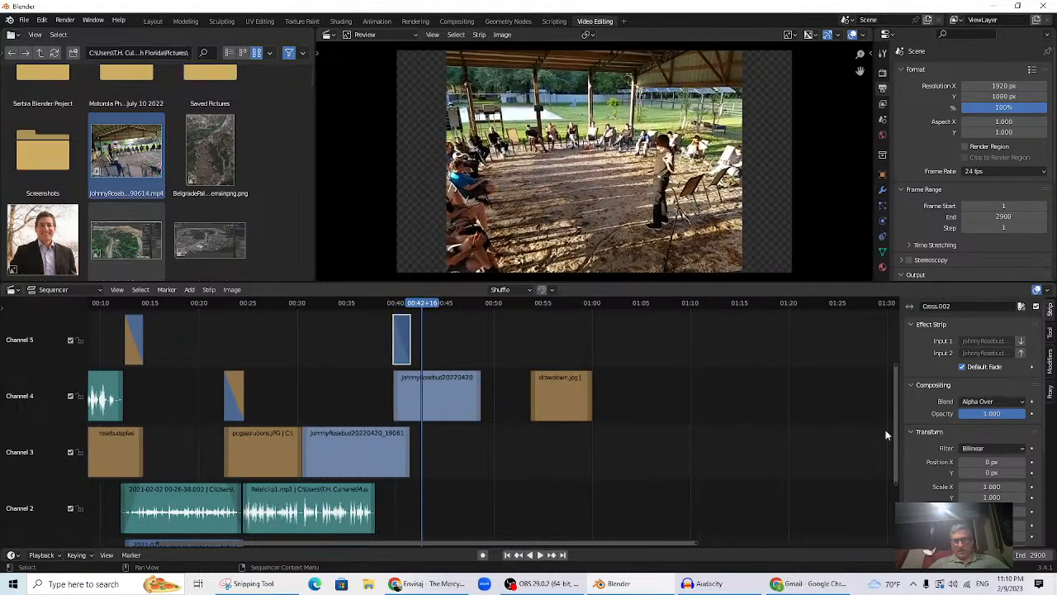
pyautogui.moveTo(896, 440); pyautogui.dragTo(895, 399)
pyautogui.moveTo(578, 488); pyautogui.dragTo(457, 388)
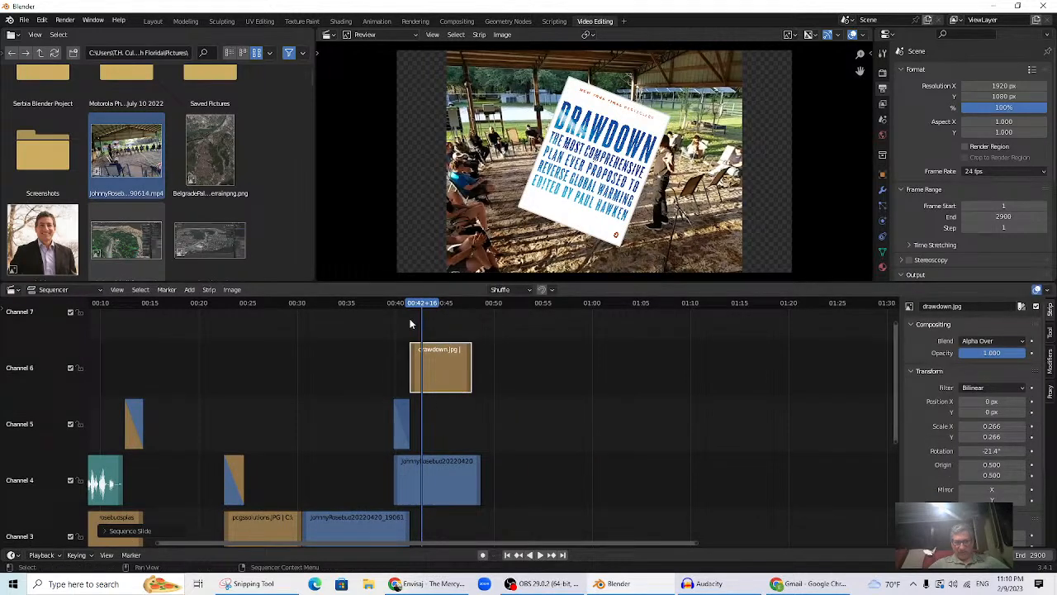
pyautogui.click(376, 305)
pyautogui.press('space')
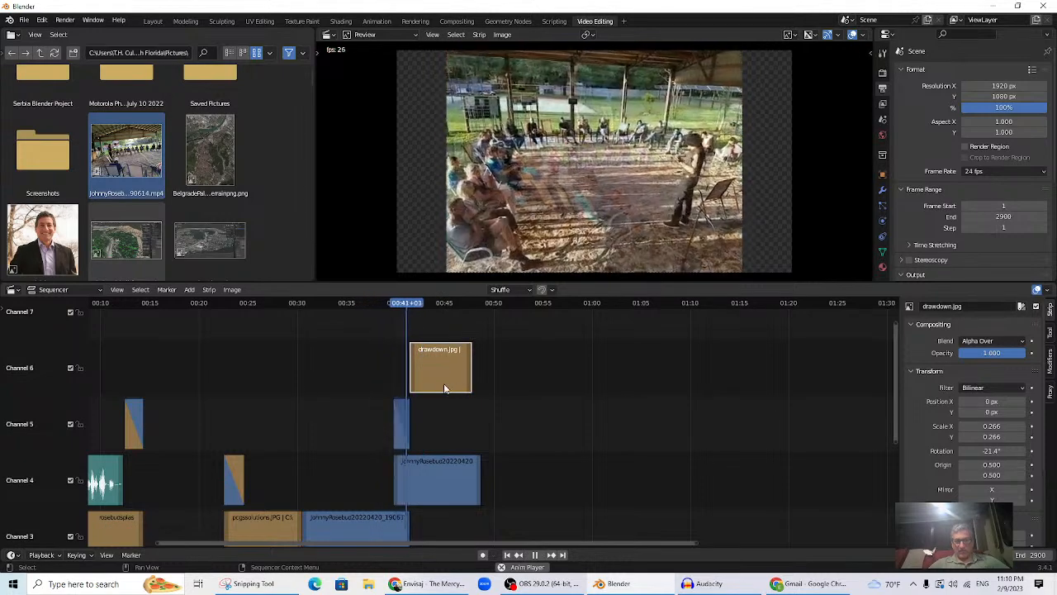
pyautogui.press('space')
# - Shift the drawdown.jpg strip on channel 6 to start near 00:39, replaying from 00:35 to review
pyautogui.press('g')
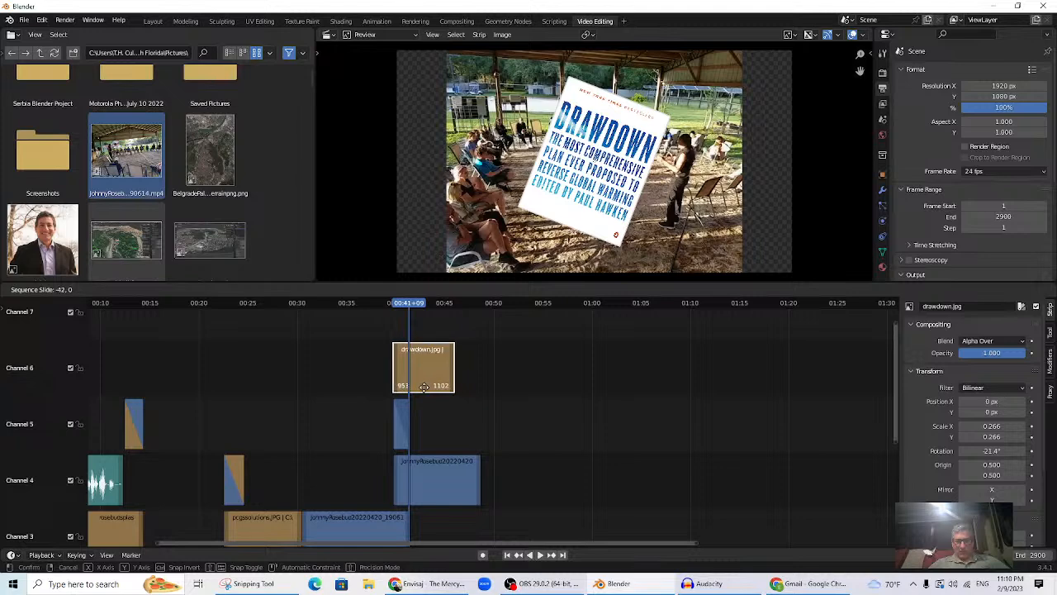
pyautogui.click(424, 385)
pyautogui.scroll(-2, 375, 339)
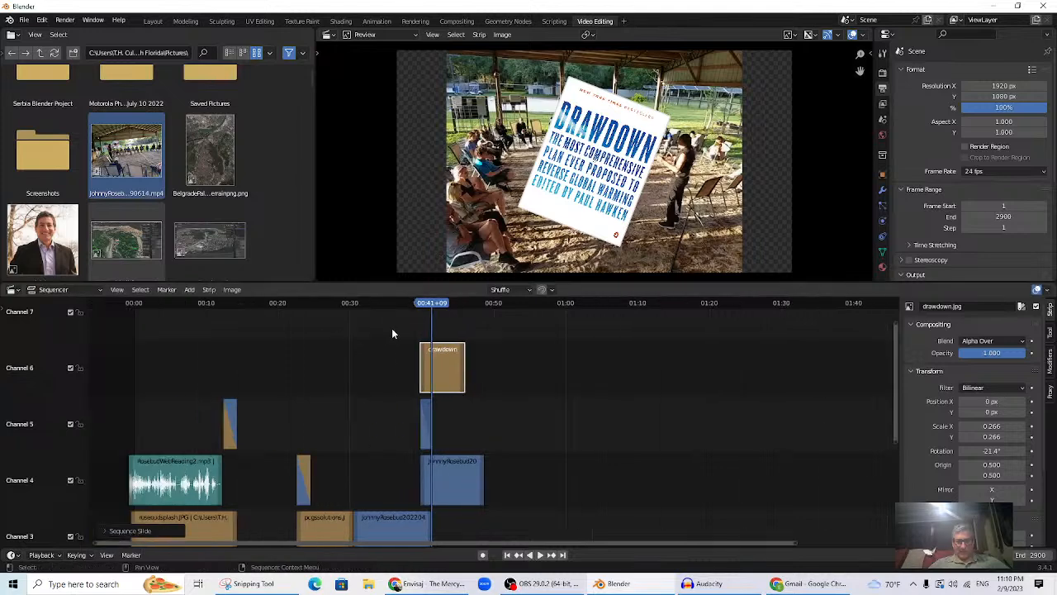
pyautogui.moveTo(891, 399); pyautogui.dragTo(902, 440)
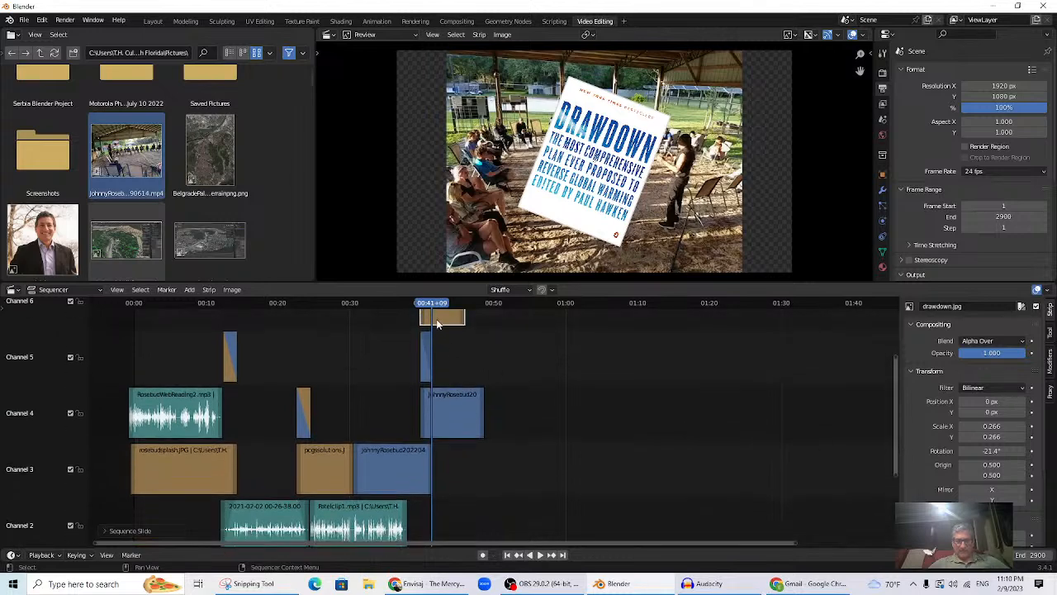
pyautogui.moveTo(438, 318); pyautogui.dragTo(418, 323)
pyautogui.click(384, 308)
pyautogui.press('space')
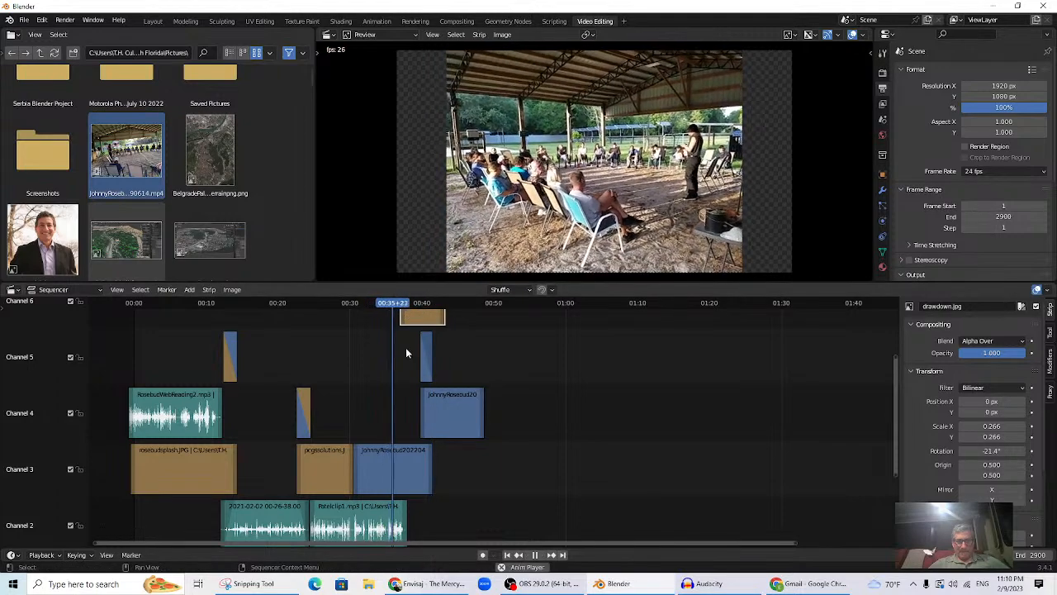
pyautogui.moveTo(430, 318); pyautogui.dragTo(436, 341)
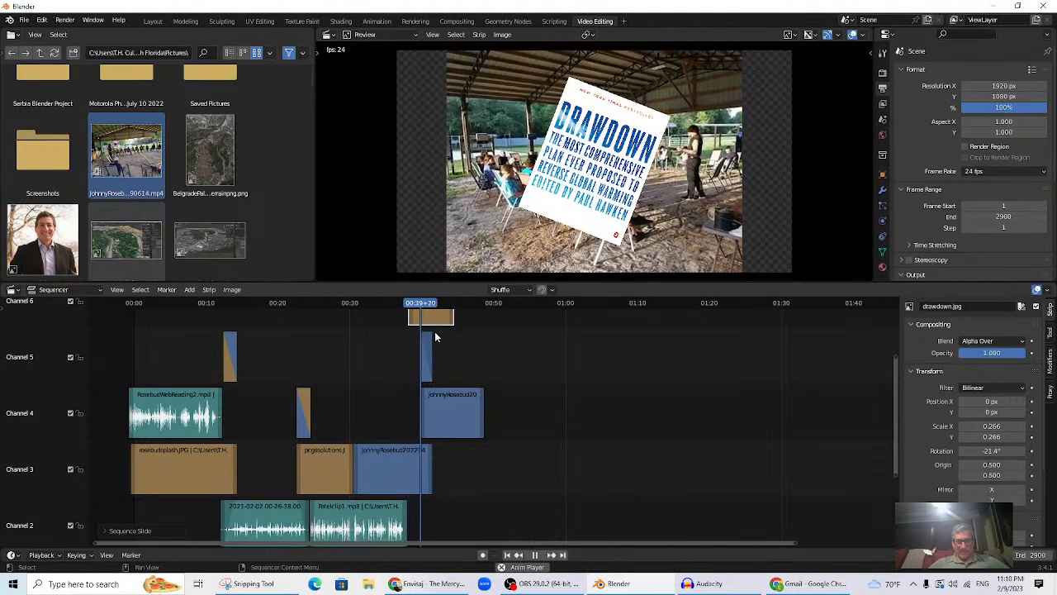
# - Trim the channel 3 video and slide the channel 4 video so they meet near 00:38, then review playback
pyautogui.press('space')
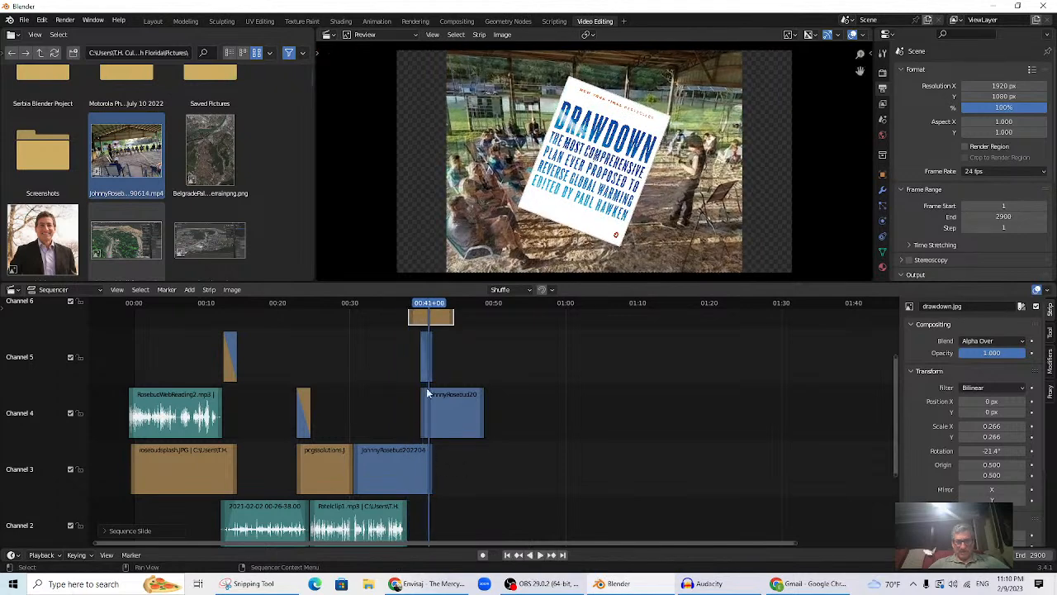
pyautogui.click(431, 470)
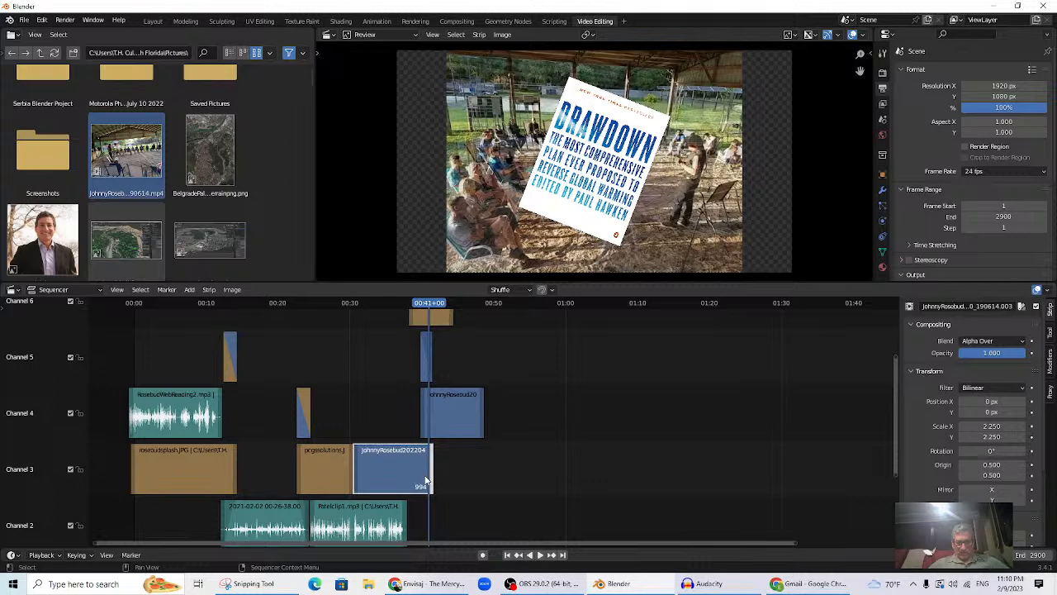
pyautogui.moveTo(424, 481); pyautogui.dragTo(399, 474)
pyautogui.moveTo(451, 421); pyautogui.dragTo(427, 428)
pyautogui.moveTo(405, 469); pyautogui.dragTo(418, 472)
pyautogui.moveTo(435, 421); pyautogui.dragTo(444, 421)
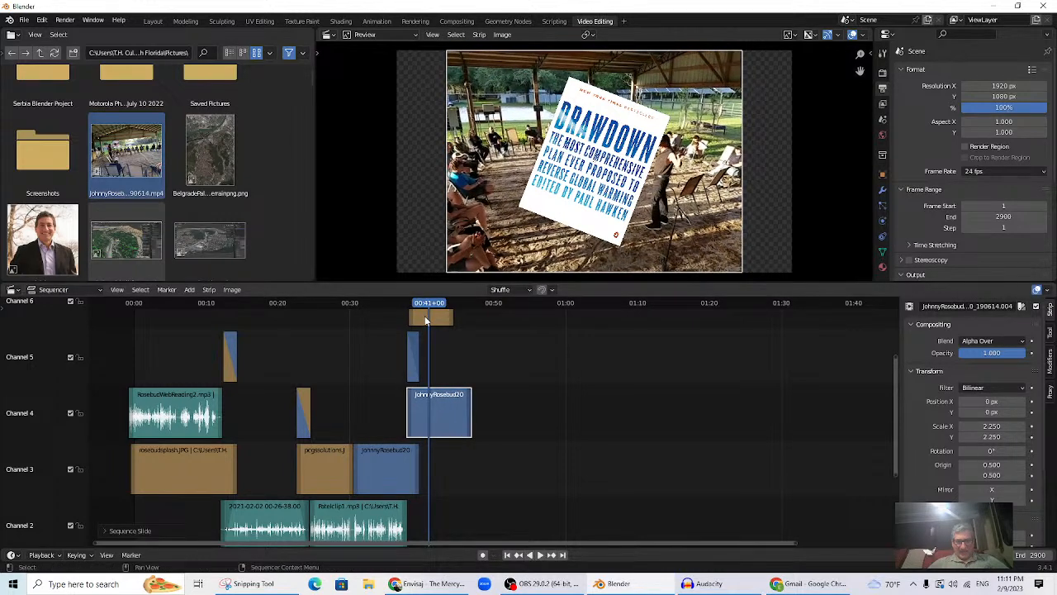
pyautogui.click(391, 302)
pyautogui.press('space')
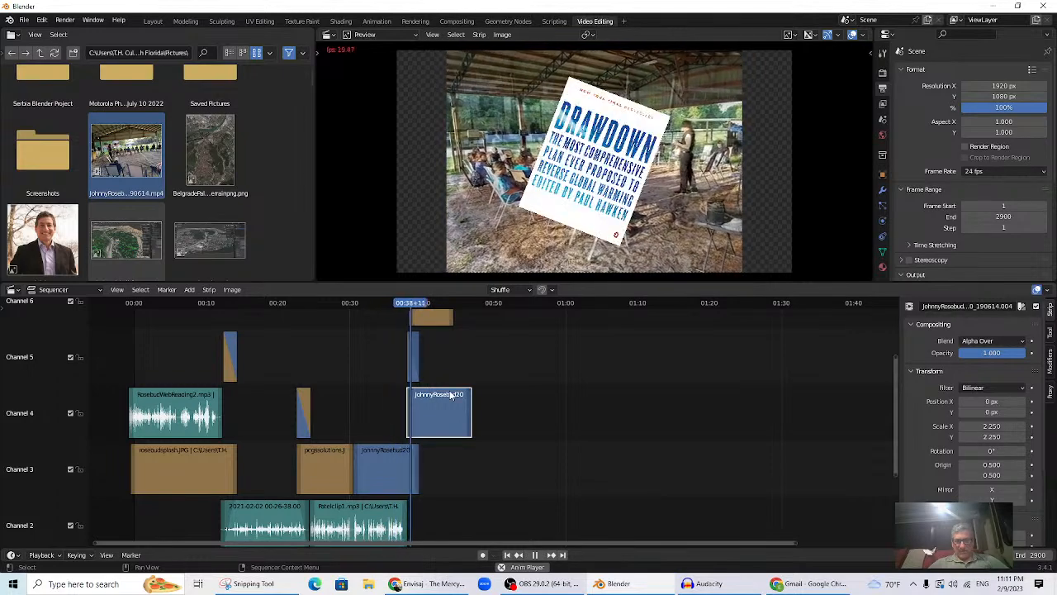
pyautogui.press('space')
# - Select the drawdown.jpg overlay strip and scrub to 00:38+03 where it begins
pyautogui.scroll(1, 431, 337)
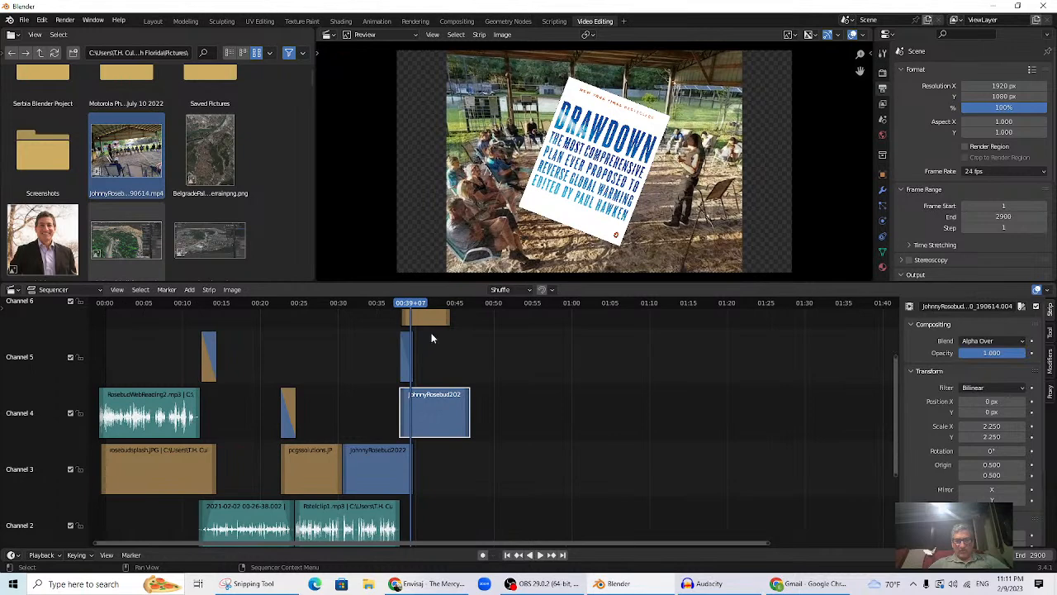
pyautogui.click(416, 319)
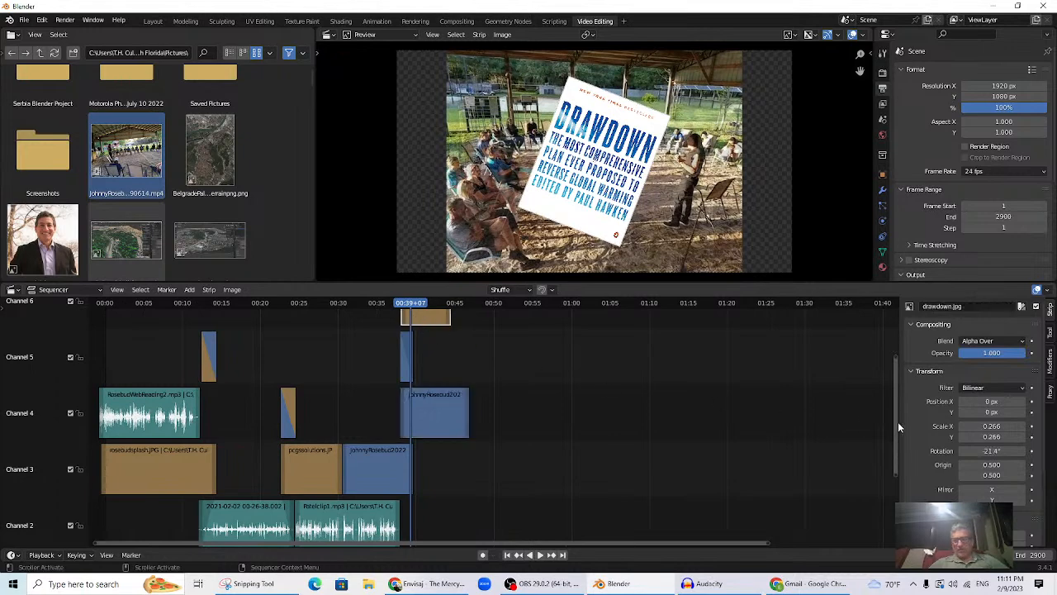
pyautogui.moveTo(897, 426); pyautogui.dragTo(897, 392)
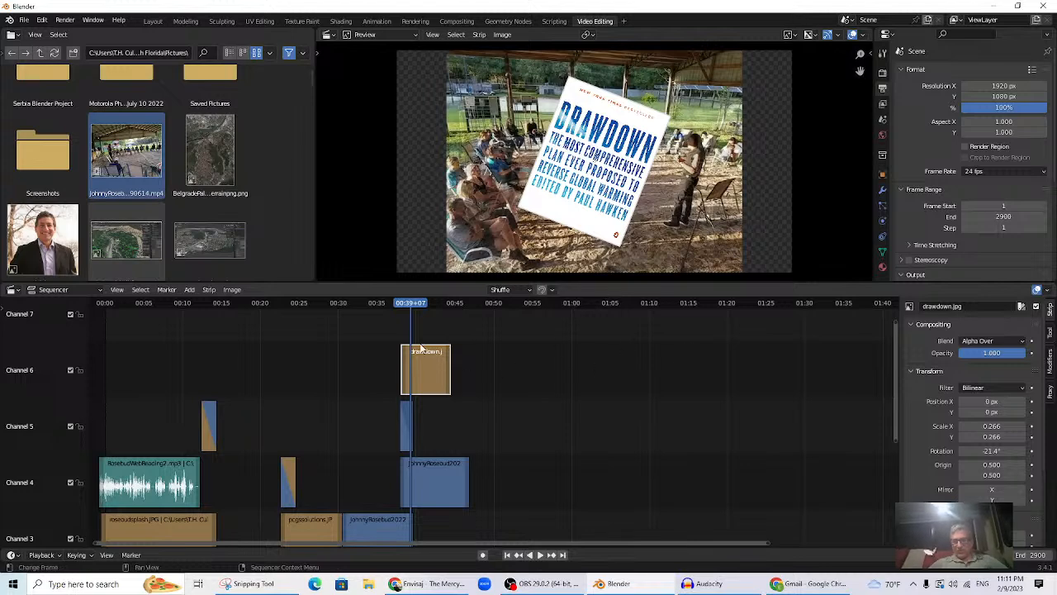
pyautogui.moveTo(410, 311); pyautogui.dragTo(403, 314)
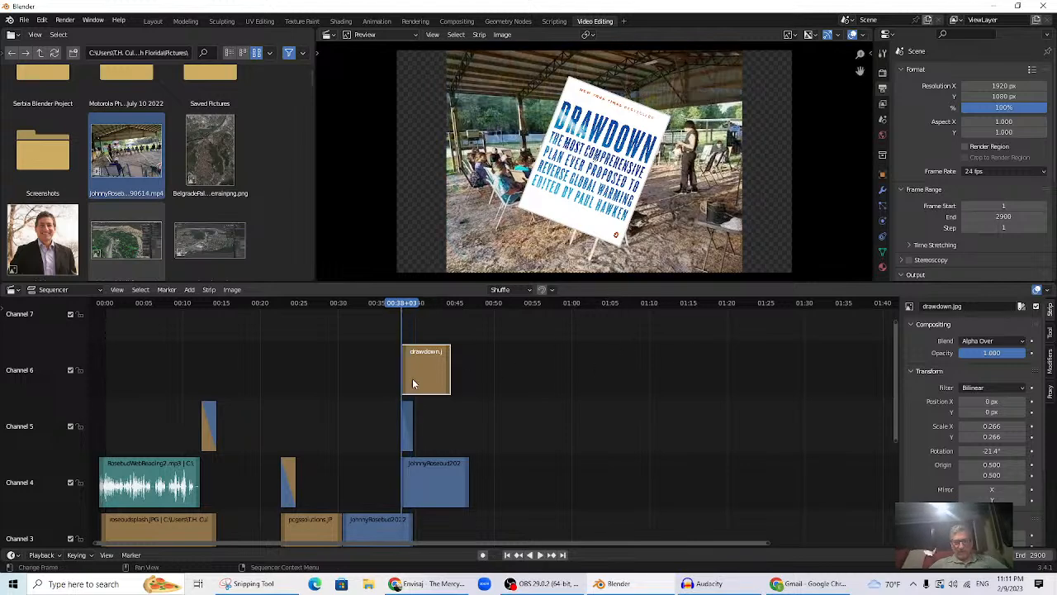
# - Keyframe the drawdown.jpg opacity at 0 at 00:38+03 and 1 at 00:39+18, then preview the fade-in
pyautogui.click(989, 354)
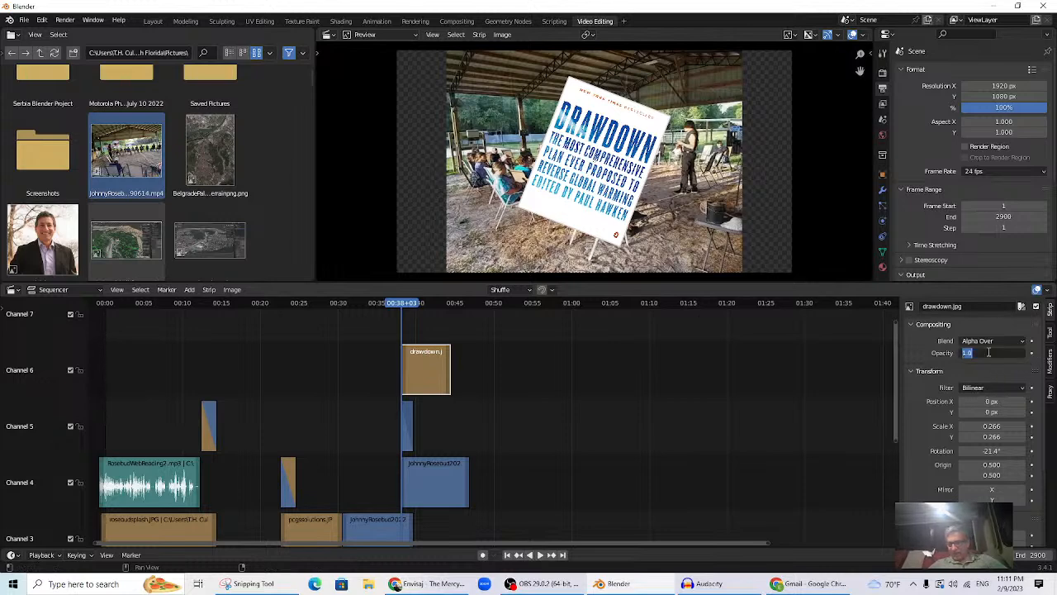
pyautogui.press('Return')
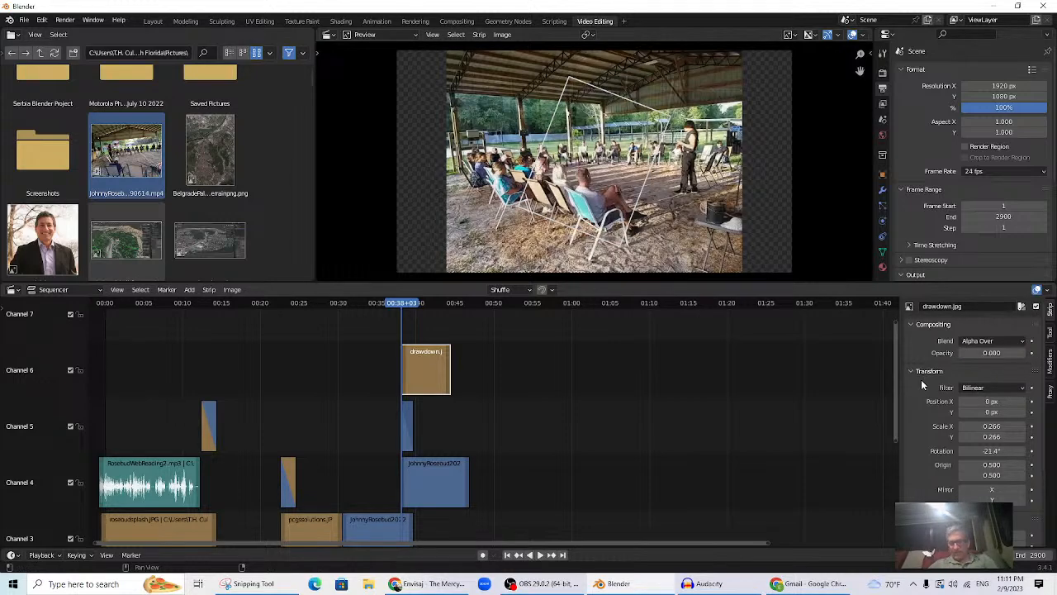
pyautogui.click(1031, 353)
pyautogui.press('space')
pyautogui.press('space')
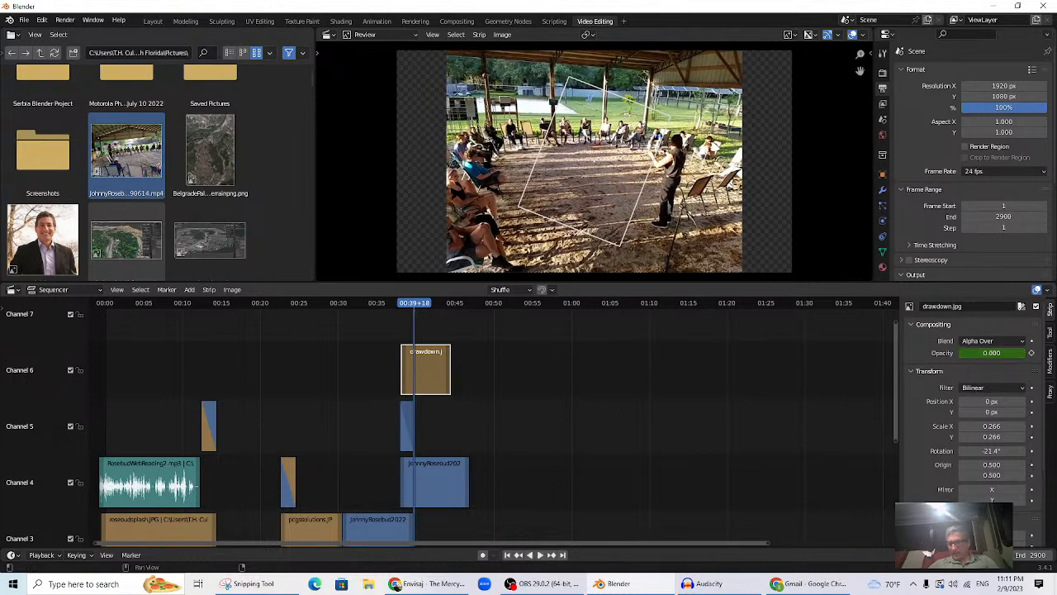
pyautogui.press('Return')
pyautogui.click(1030, 353)
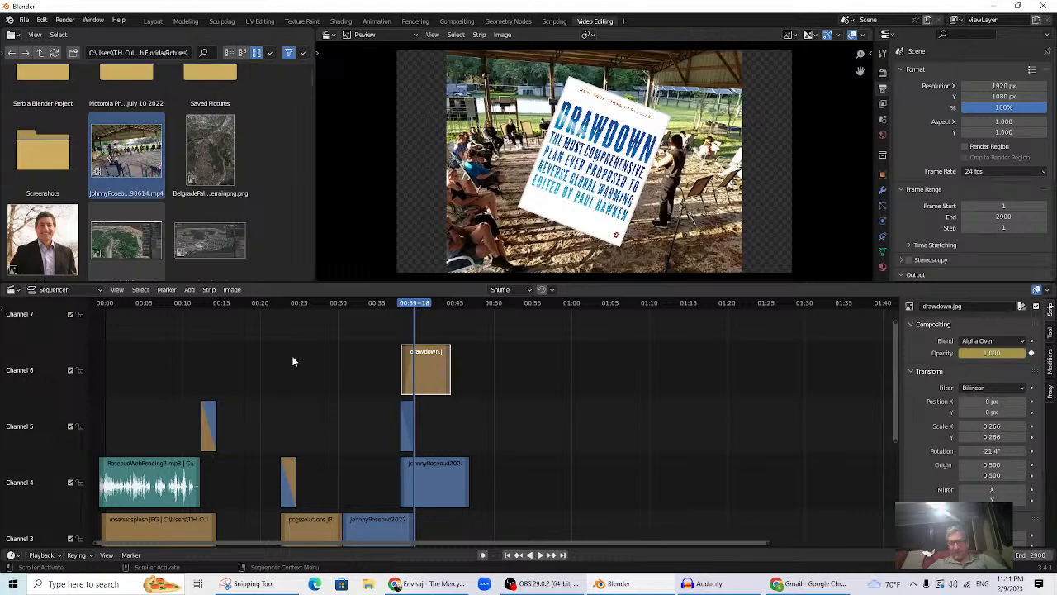
pyautogui.hotkey('ctrl', 'shift', 'space')
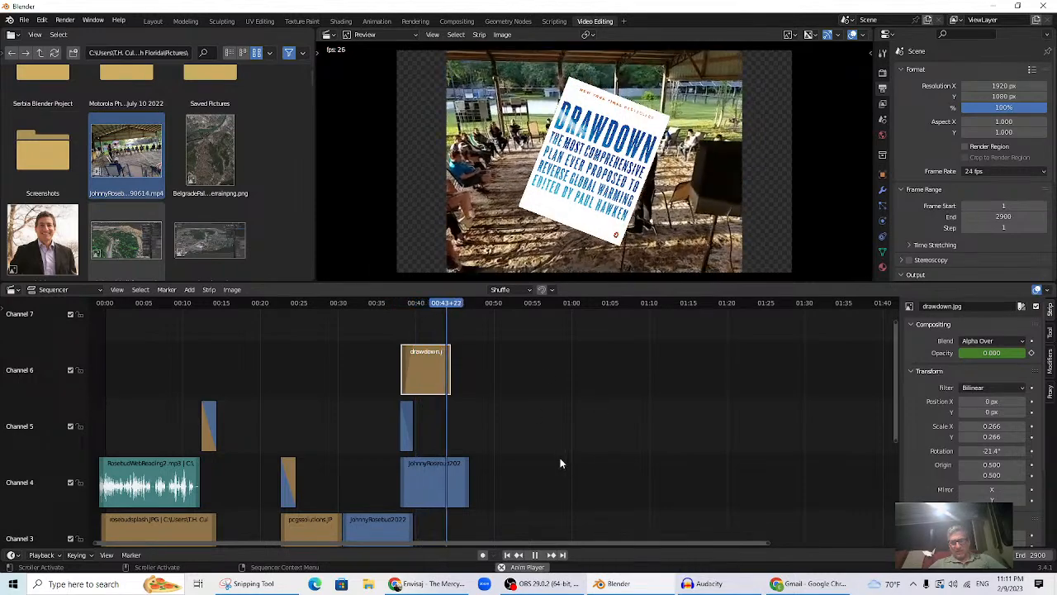
pyautogui.press('space')
pyautogui.click(427, 308)
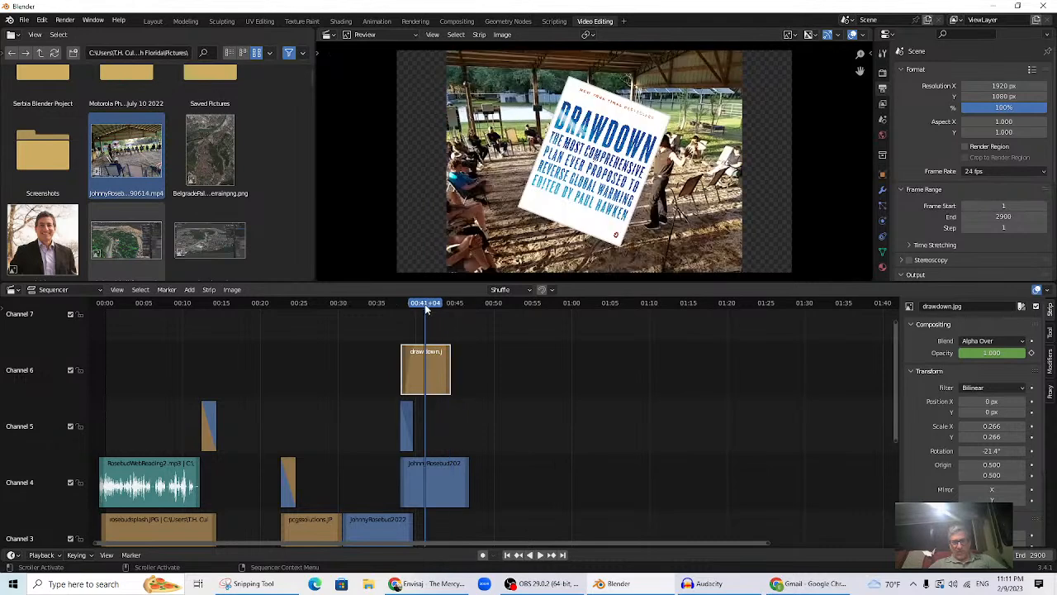
# - In Audacity, select the entire existing audio clip and delete it
pyautogui.click(723, 585)
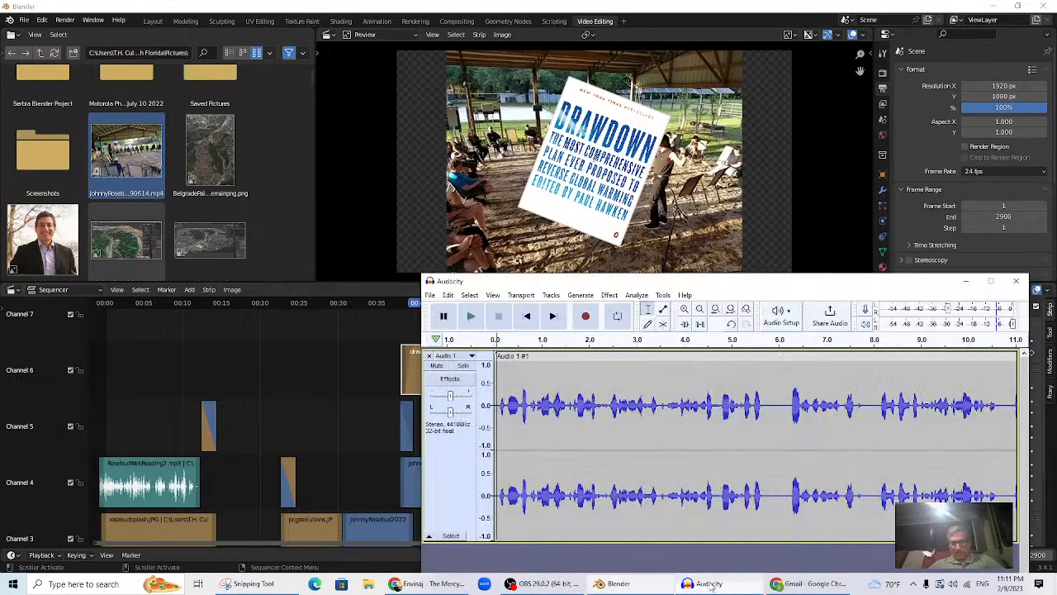
pyautogui.moveTo(694, 283); pyautogui.dragTo(577, 287)
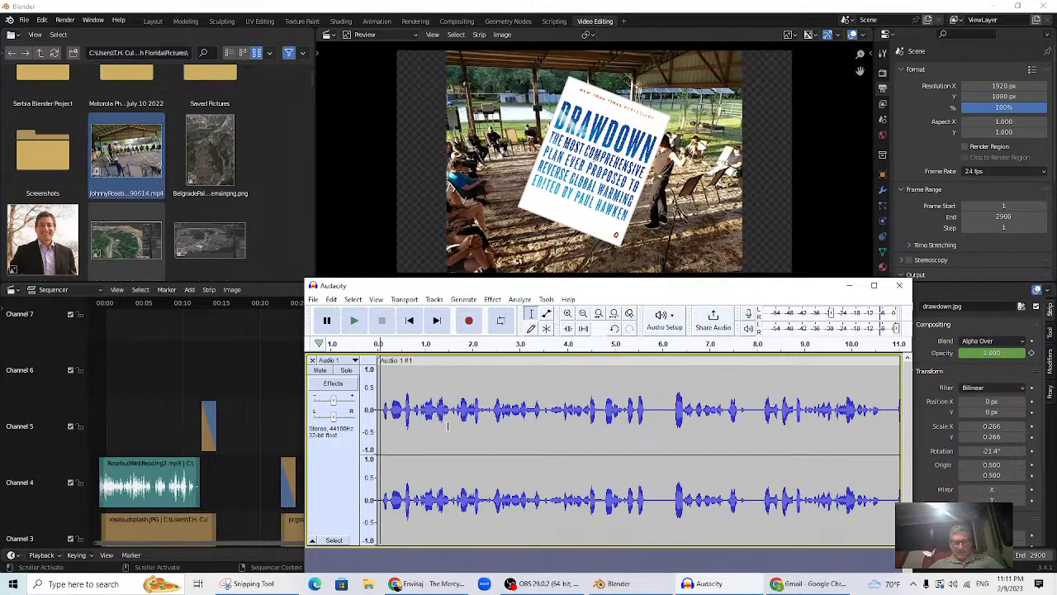
pyautogui.moveTo(421, 436); pyautogui.dragTo(563, 502)
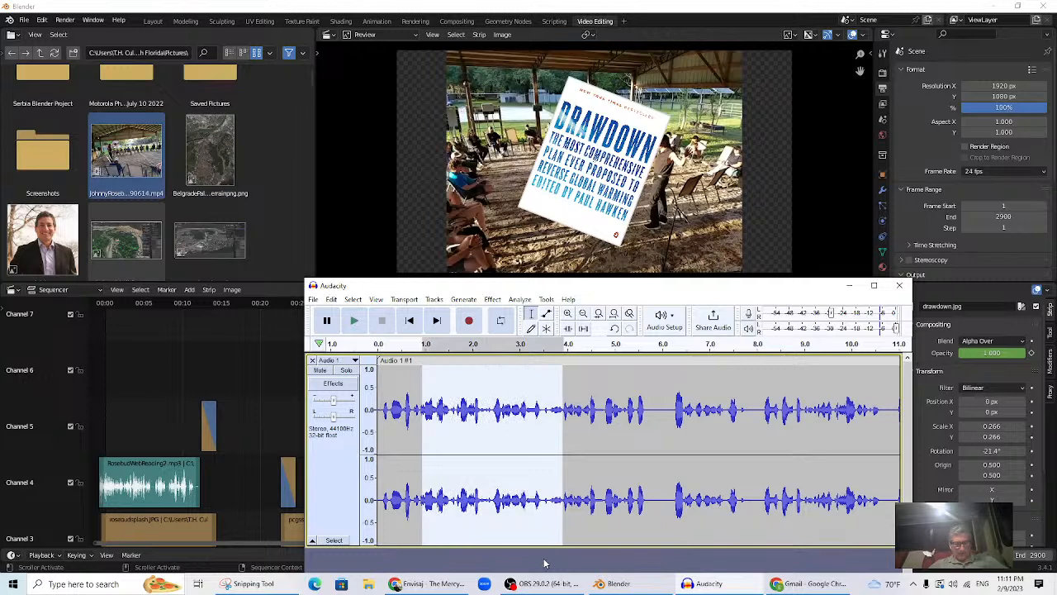
pyautogui.click(544, 564)
pyautogui.press('Delete')
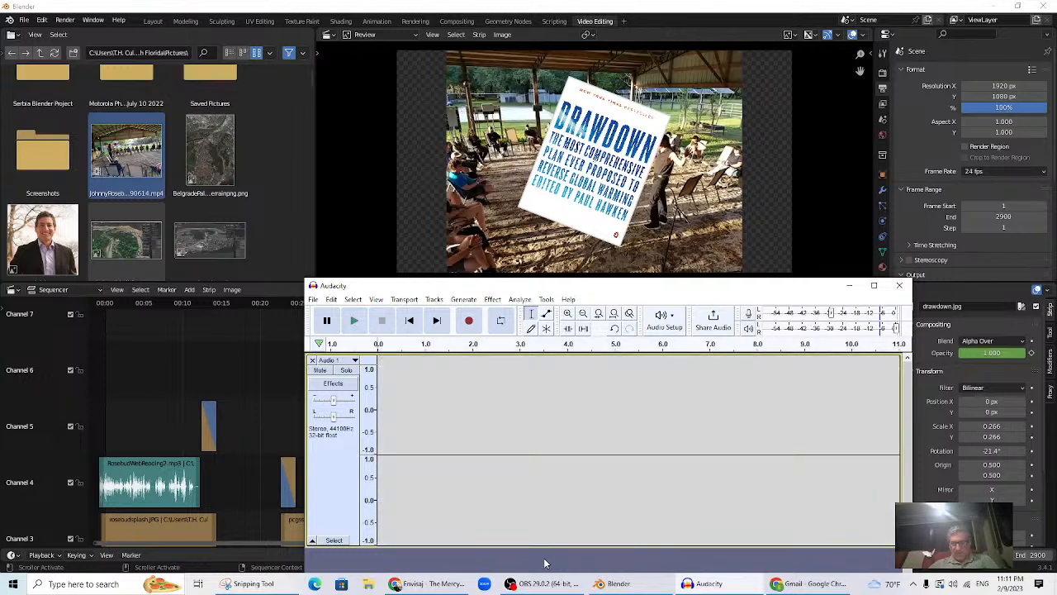
# - Record a roughly 10-second narration, delete its silent first 0.4 s, and play it back
pyautogui.click(472, 322)
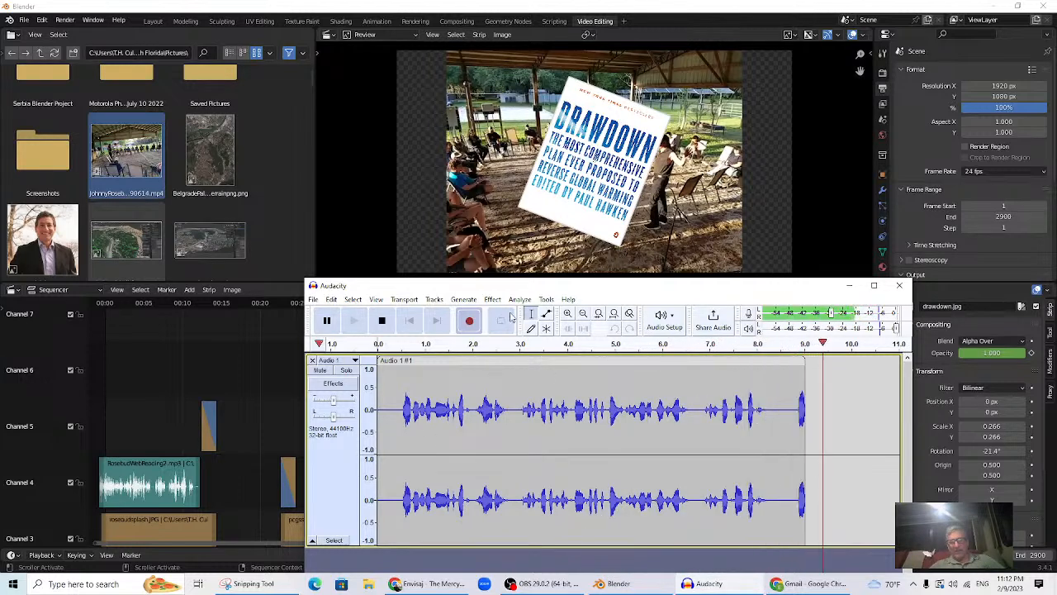
pyautogui.click(385, 322)
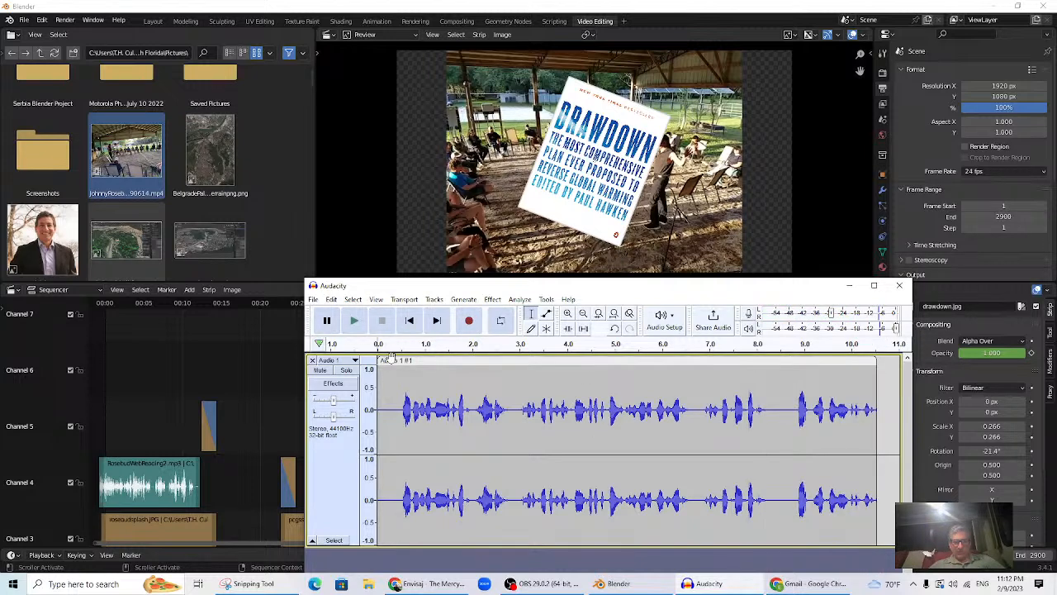
pyautogui.moveTo(379, 395); pyautogui.dragTo(399, 402)
pyautogui.press('Delete')
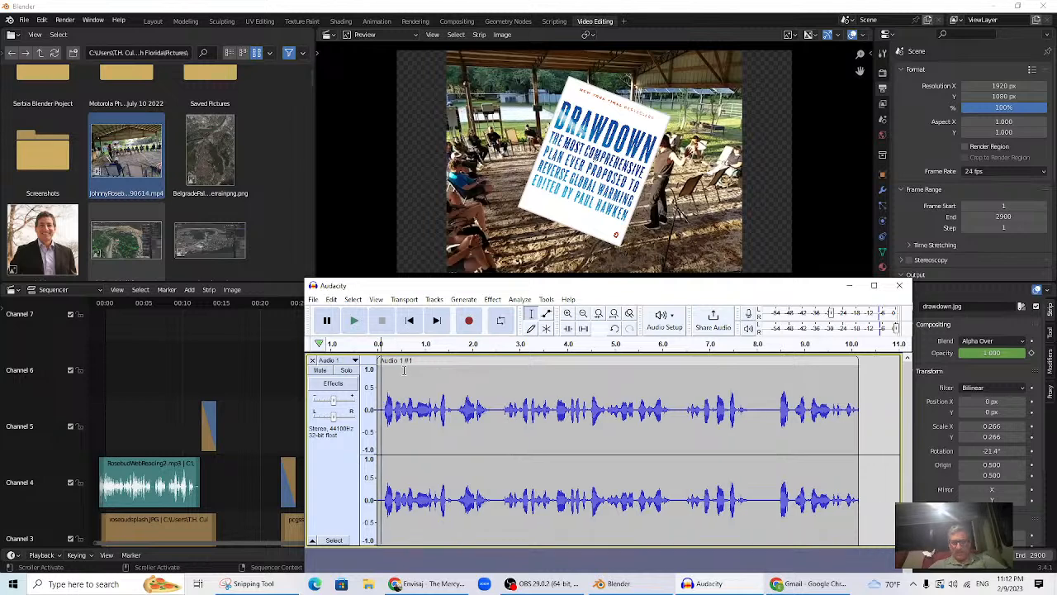
pyautogui.click(354, 328)
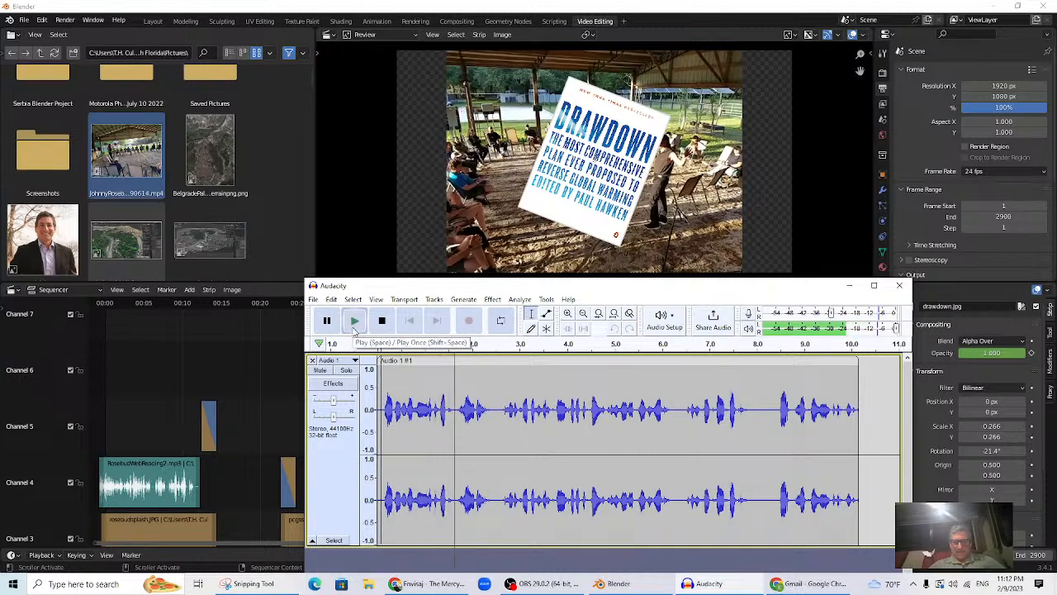
pyautogui.click(353, 328)
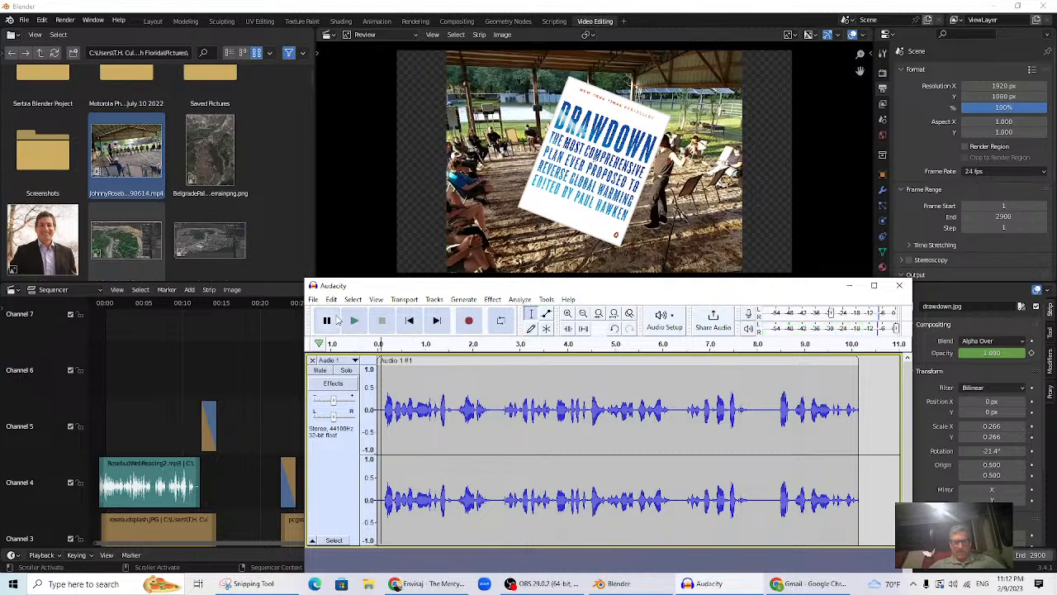
pyautogui.click(314, 299)
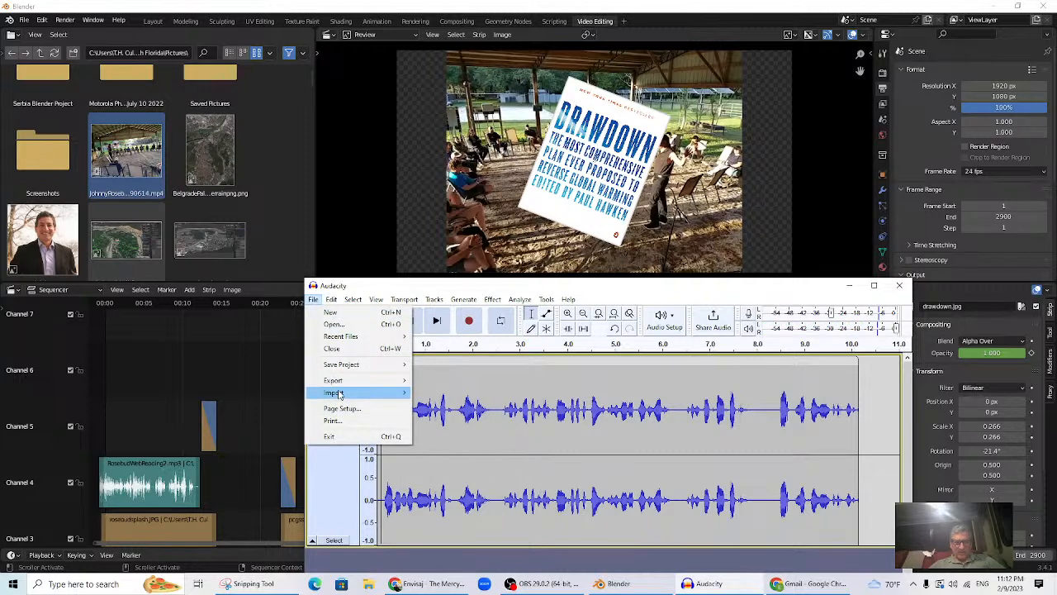
# - Export the recording as drawdown.mp3, accepting the metadata tags unchanged
pyautogui.moveTo(394, 382)
pyautogui.click(448, 380)
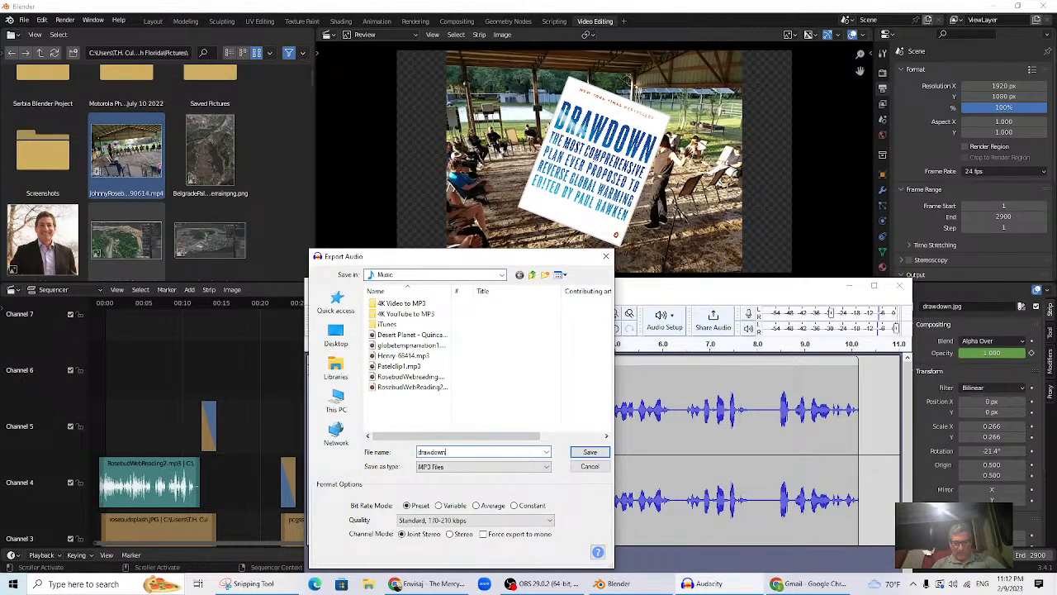
pyautogui.press('Return')
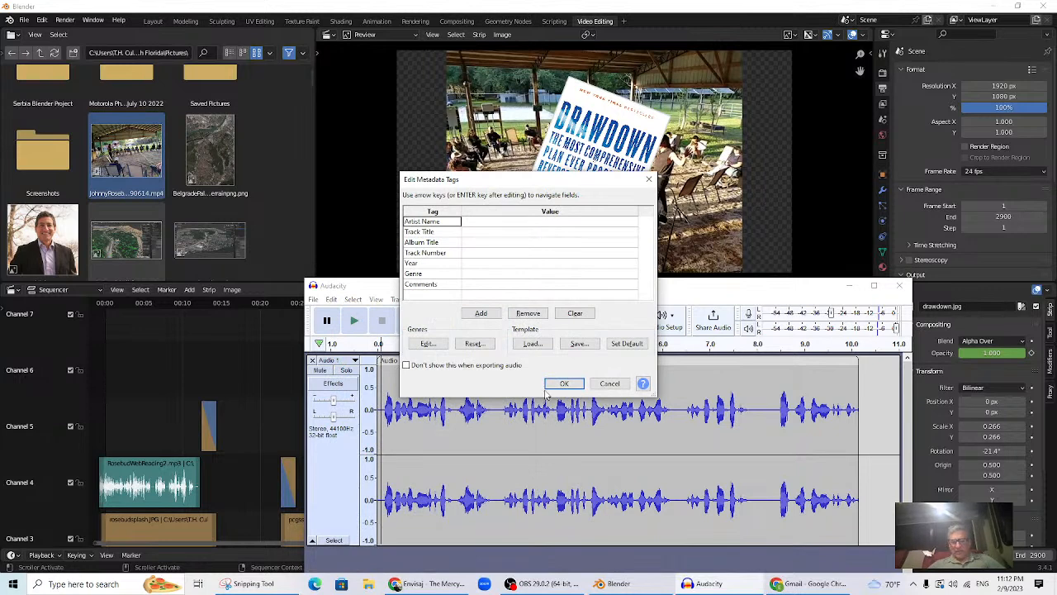
pyautogui.click(558, 384)
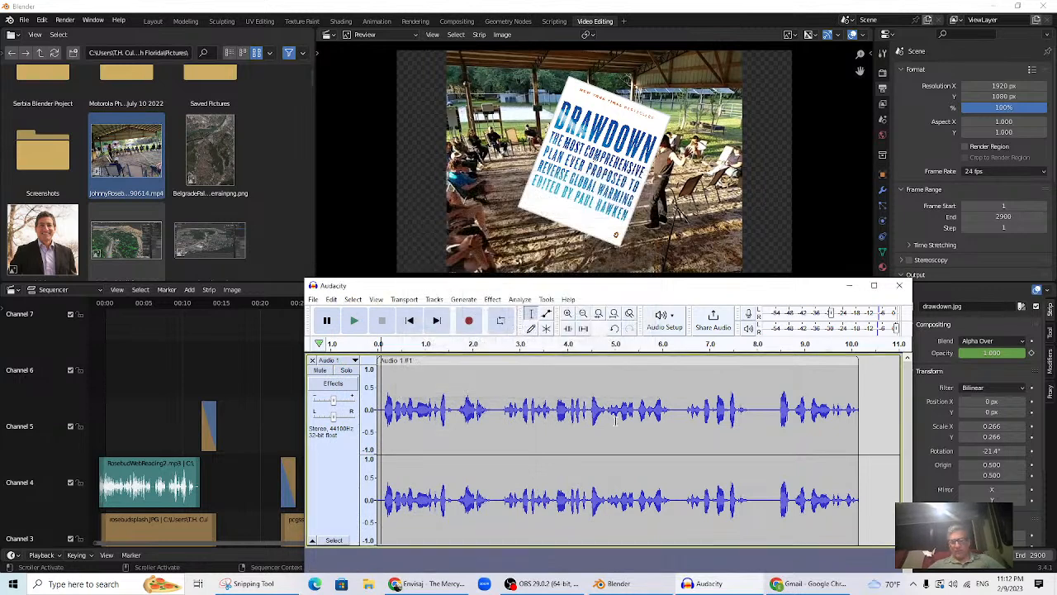
# - Cancel a second MP3 export without saving and bring Blender's sequencer back to the front
pyautogui.click(847, 287)
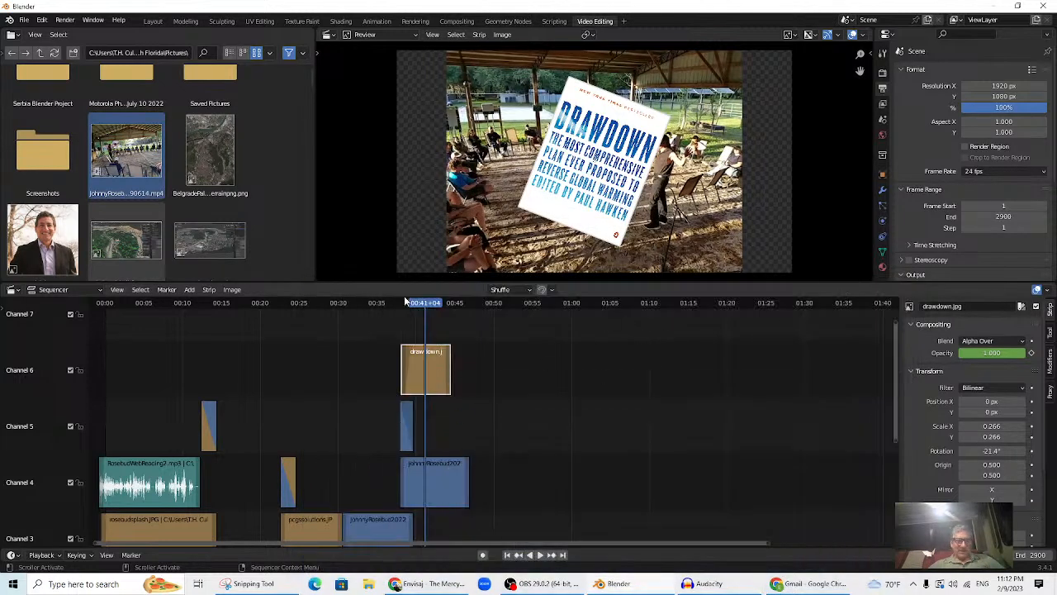
pyautogui.click(696, 584)
pyautogui.click(316, 300)
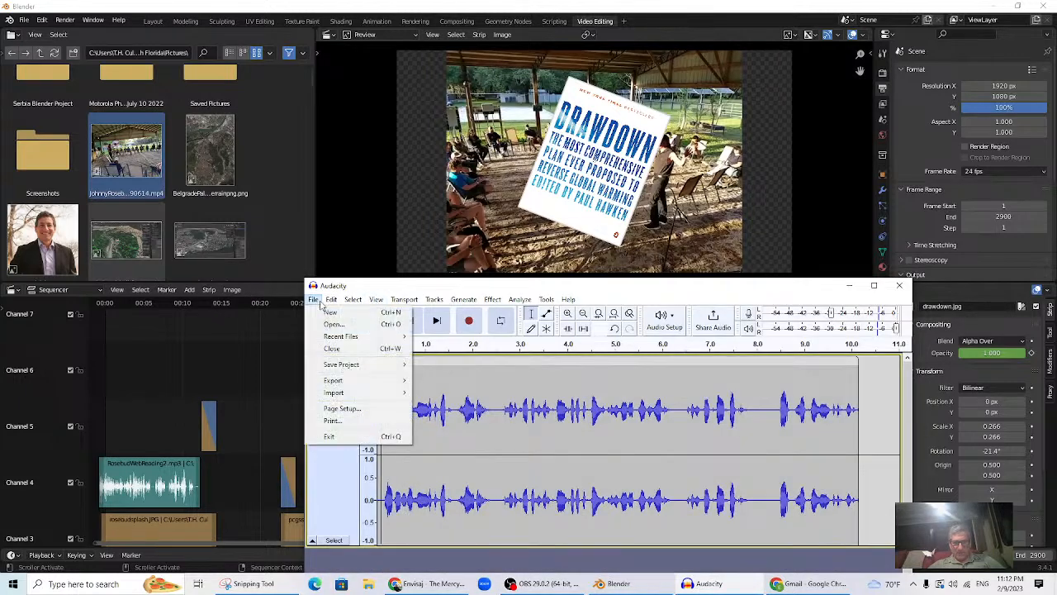
pyautogui.moveTo(363, 381)
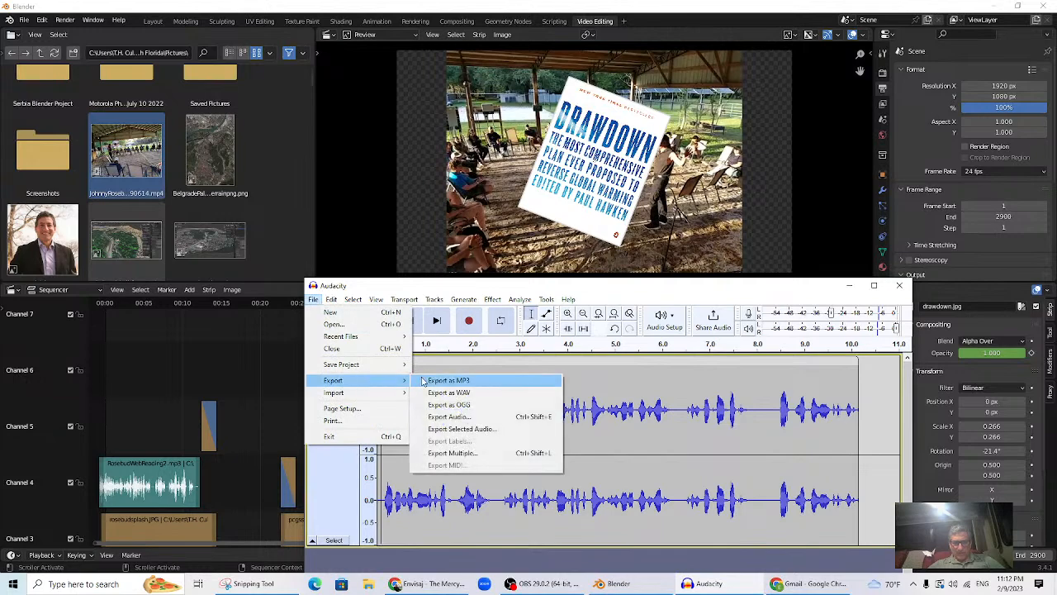
pyautogui.click(449, 381)
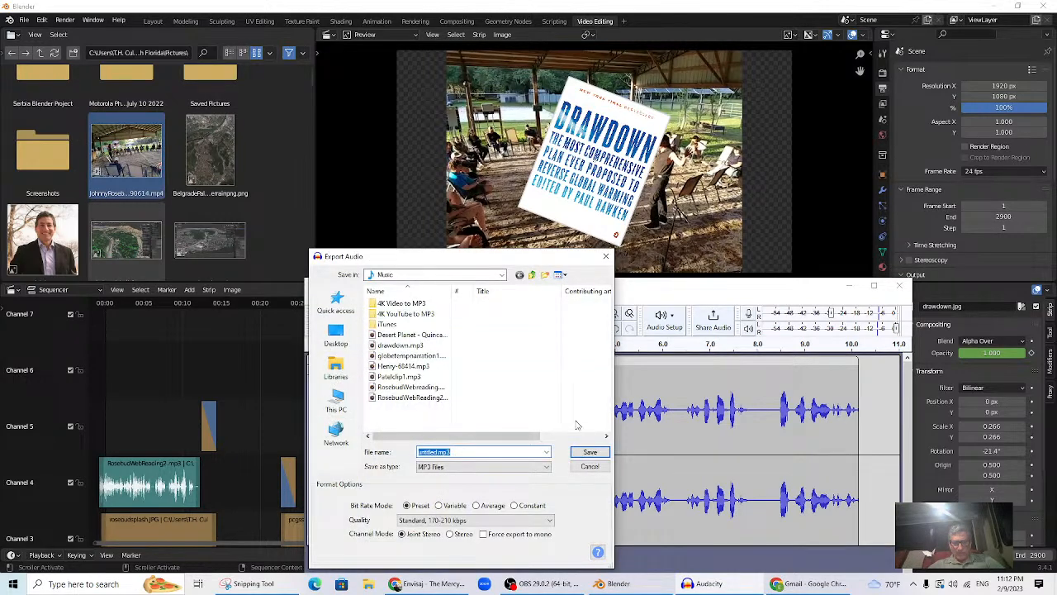
pyautogui.click(606, 256)
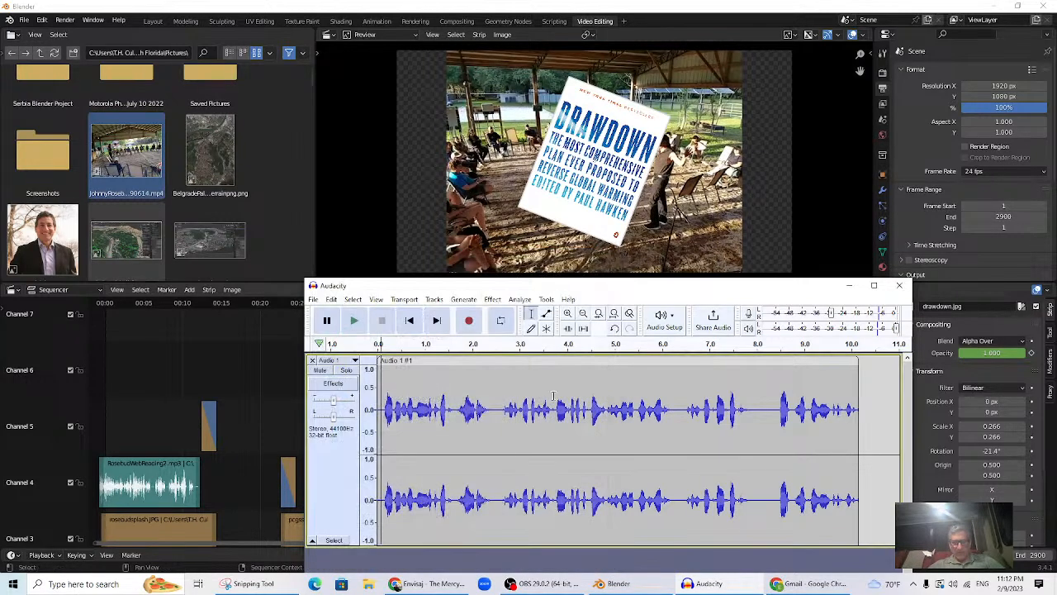
pyautogui.click(300, 471)
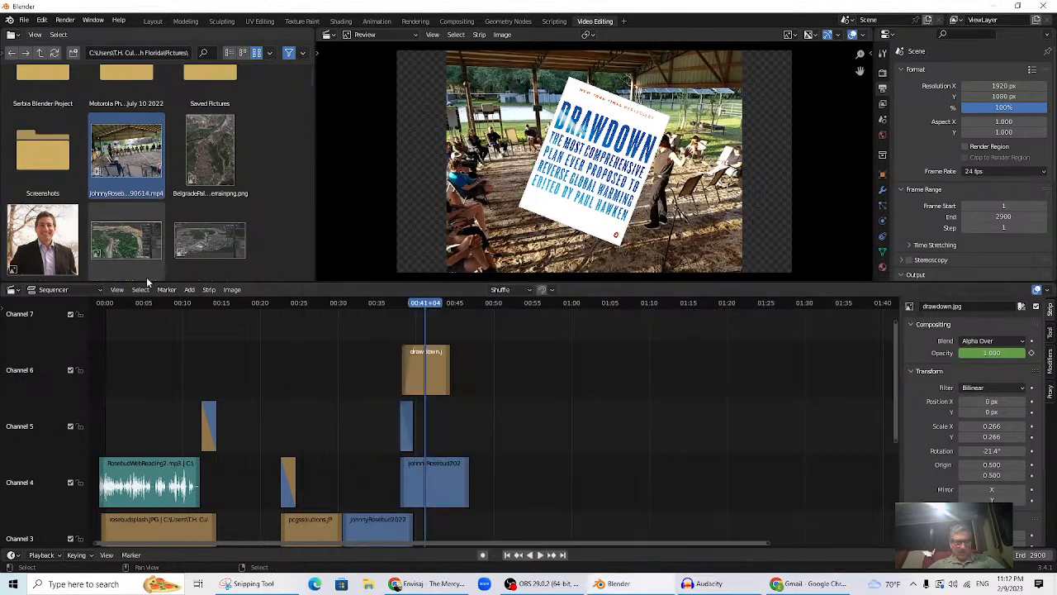
# - Add drawdown.mp3 from the Music folder as a sound strip at playhead 00:39+13
pyautogui.moveTo(423, 307); pyautogui.dragTo(412, 306)
pyautogui.scroll(-1, 505, 384)
pyautogui.scroll(1, 505, 384)
pyautogui.moveTo(896, 363); pyautogui.dragTo(901, 415)
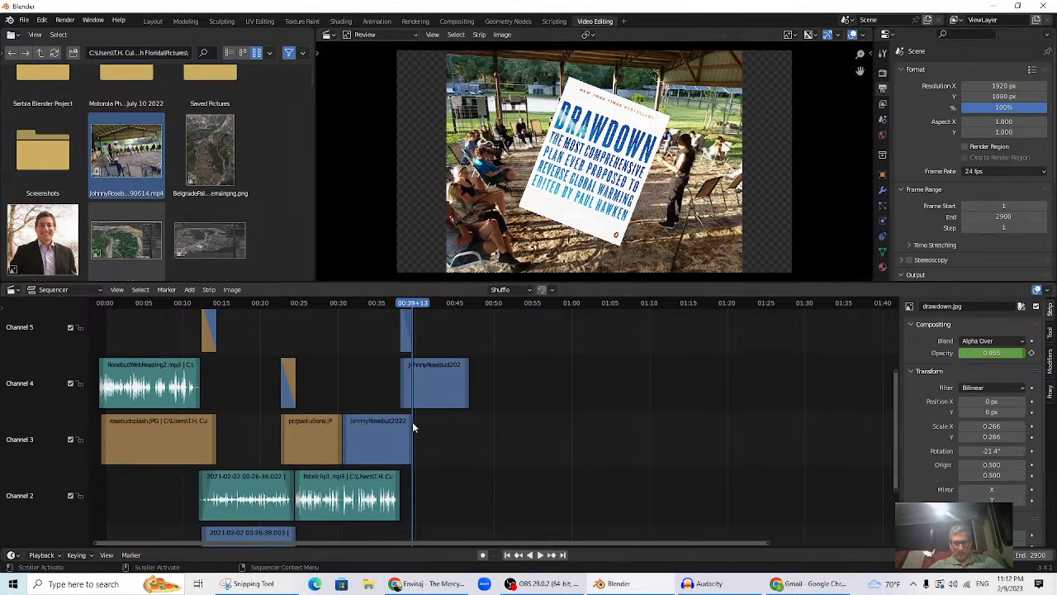
pyautogui.click(192, 290)
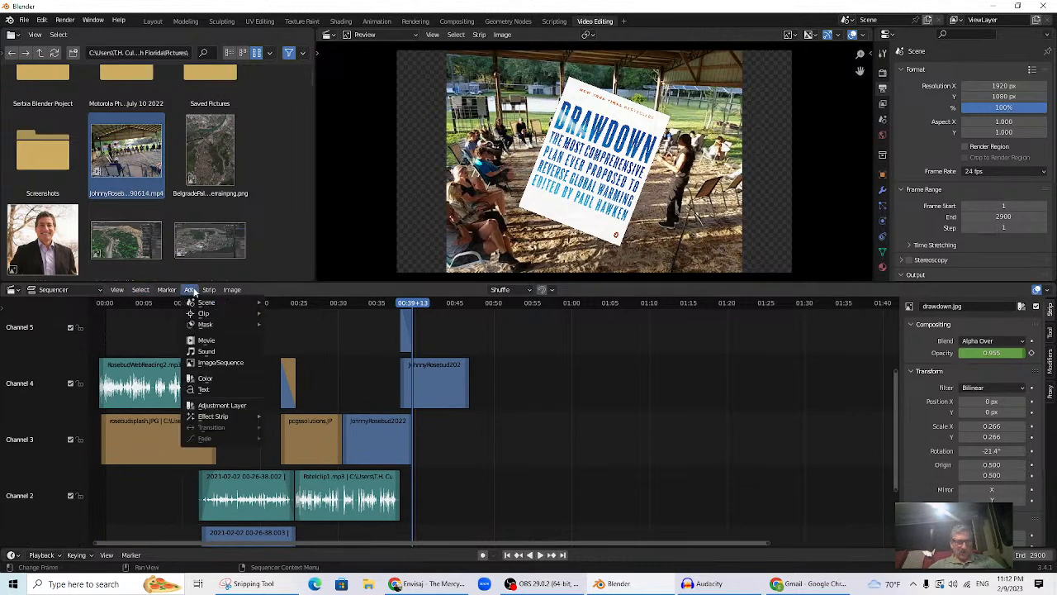
pyautogui.click(215, 357)
pyautogui.scroll(-5, 555, 372)
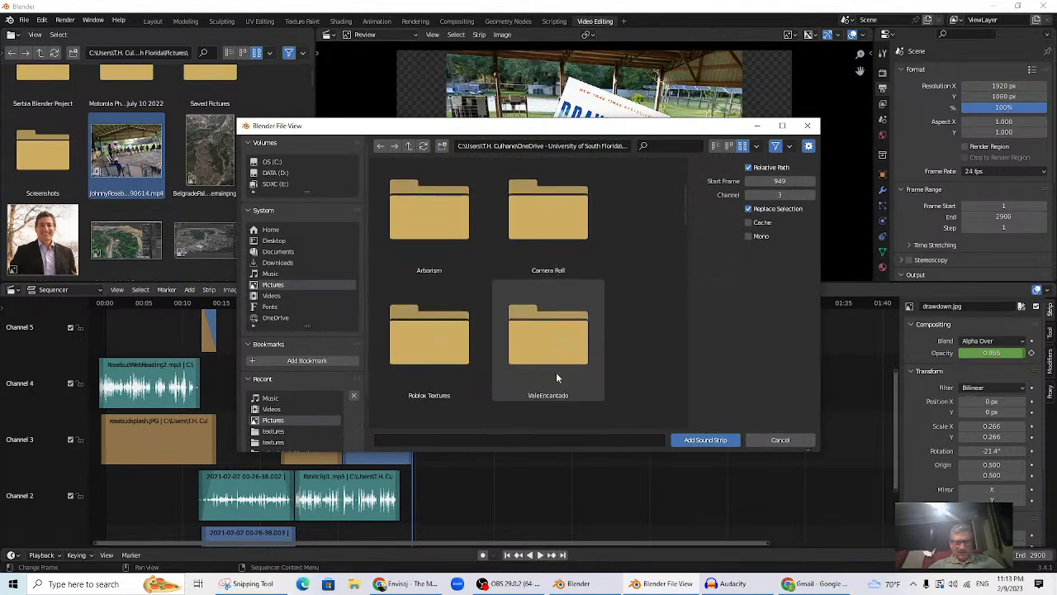
pyautogui.click(270, 273)
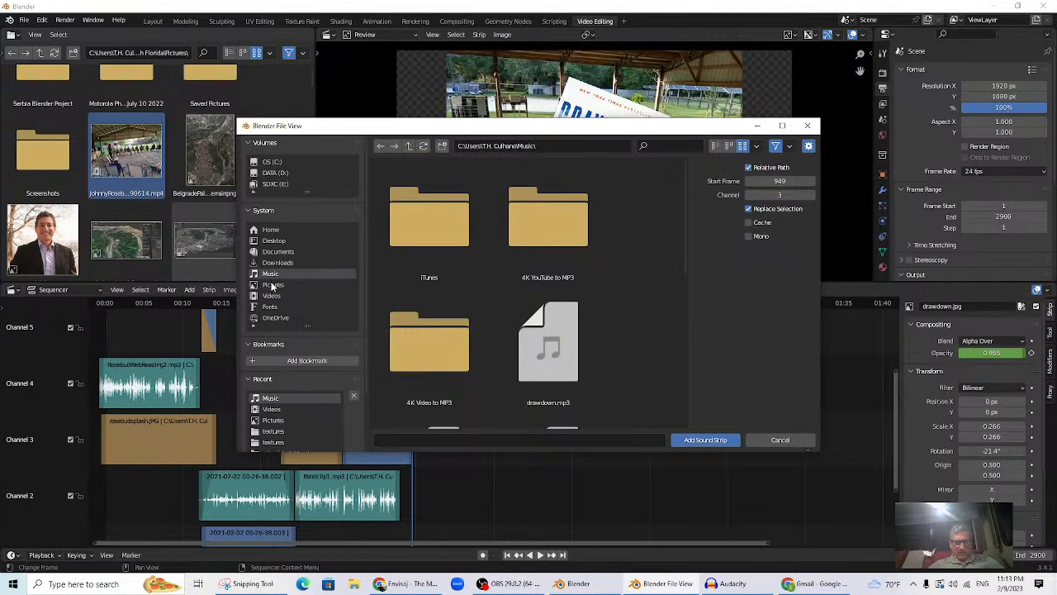
pyautogui.scroll(-3, 511, 349)
pyautogui.doubleClick(548, 288)
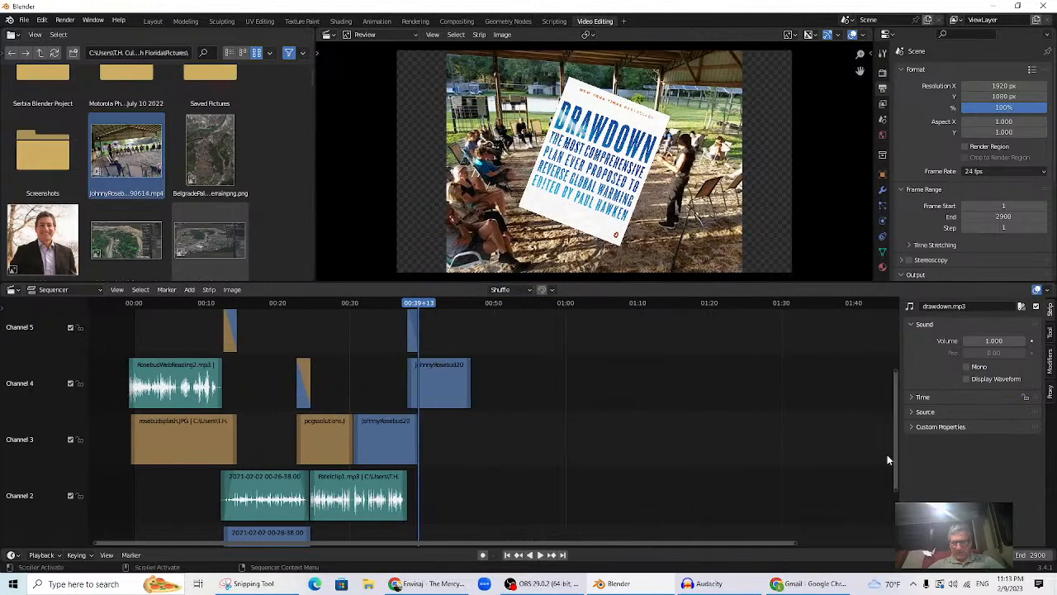
# - Show drawdown.mp3's waveform, move it to channel 2 right after Patelclip1.mp3, and play from 00:35
pyautogui.moveTo(894, 459); pyautogui.dragTo(912, 383)
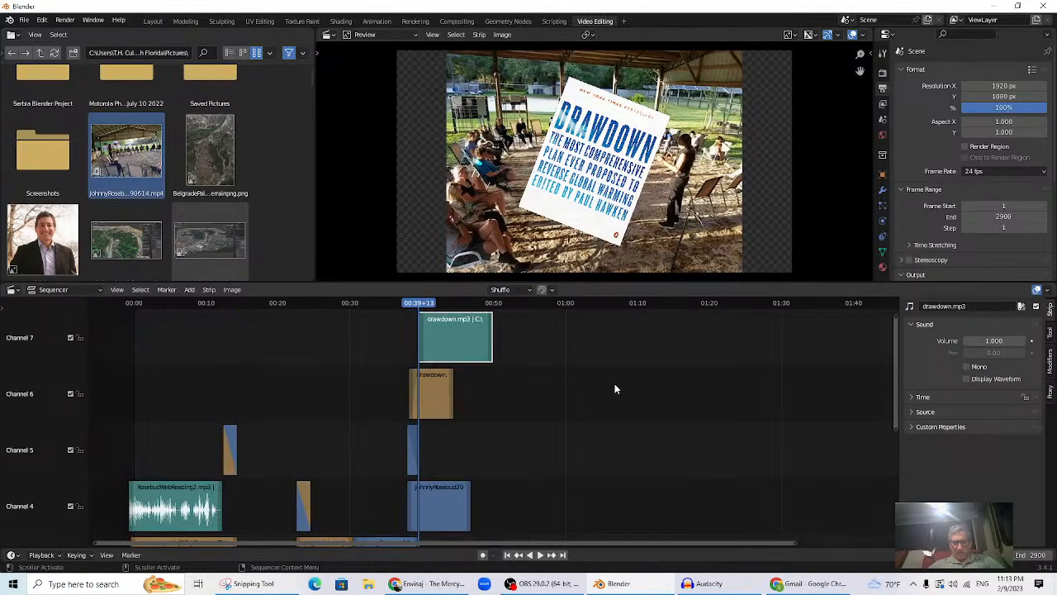
pyautogui.click(967, 378)
pyautogui.moveTo(481, 354); pyautogui.dragTo(628, 523)
pyautogui.scroll(-3, 782, 432)
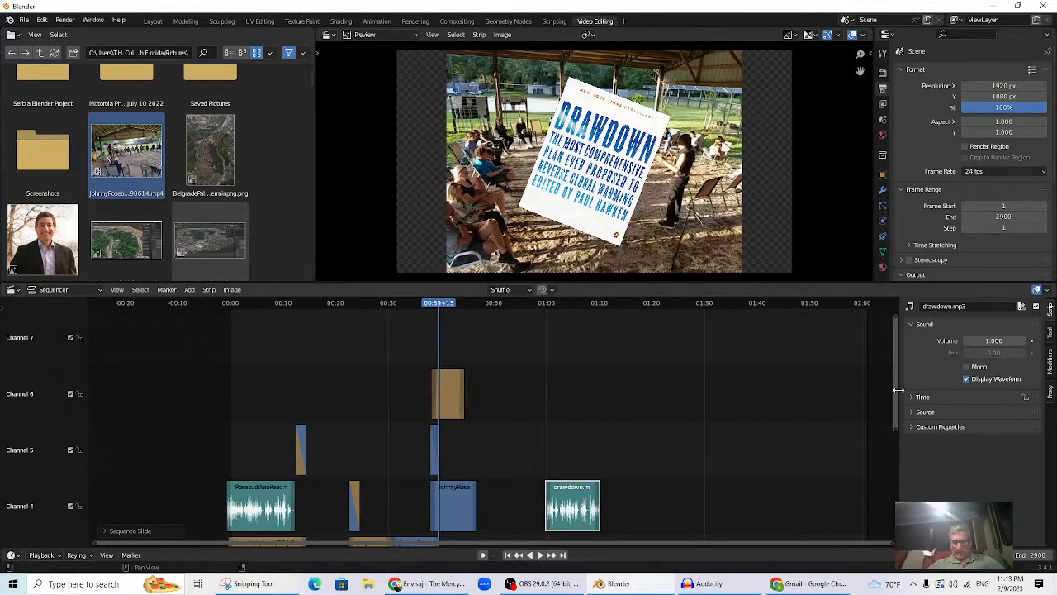
pyautogui.moveTo(896, 391); pyautogui.dragTo(903, 472)
pyautogui.moveTo(576, 363); pyautogui.dragTo(461, 446)
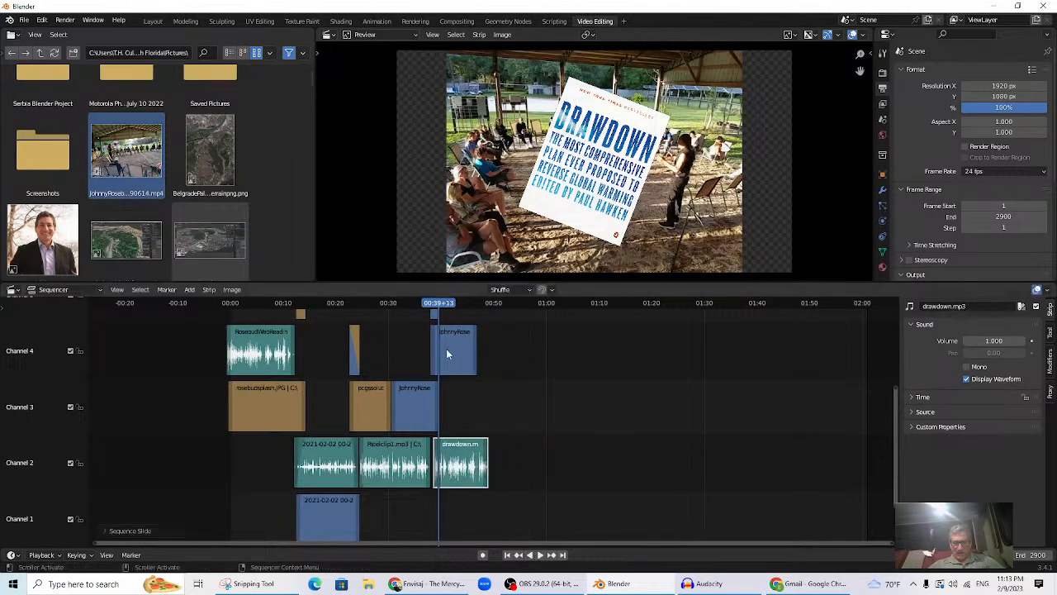
pyautogui.click(413, 308)
pyautogui.press('space')
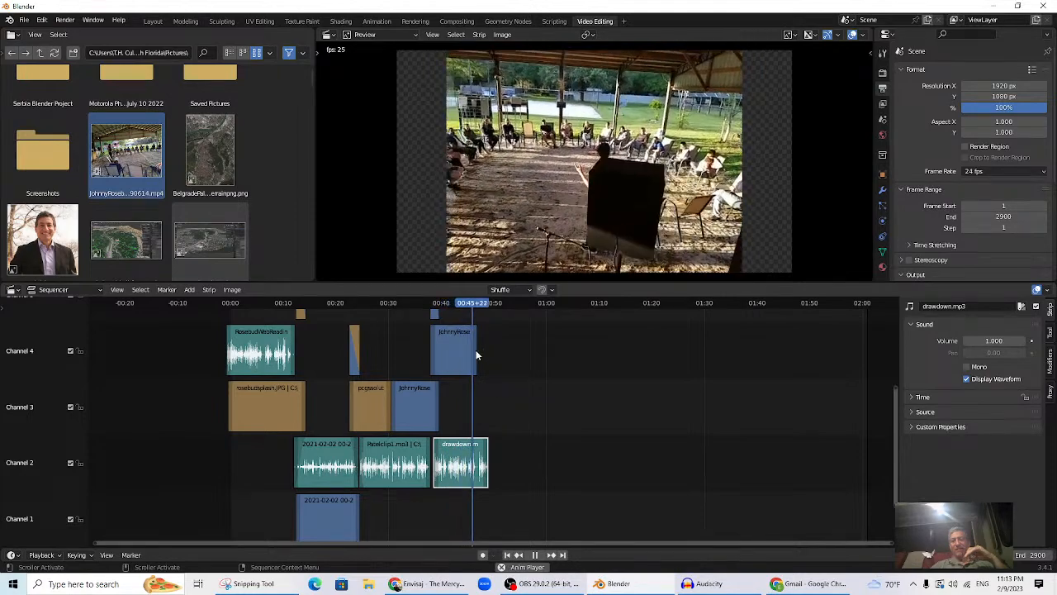
# - Extend the channel 4 event video to end near 00:48 (frame 1188), reviewing the ending playback
pyautogui.press('space')
pyautogui.moveTo(477, 355); pyautogui.dragTo(500, 354)
pyautogui.moveTo(479, 304)
pyautogui.mouseDown()
pyautogui.moveTo(464, 312)
pyautogui.moveTo(486, 317)
pyautogui.mouseUp()
pyautogui.press('space')
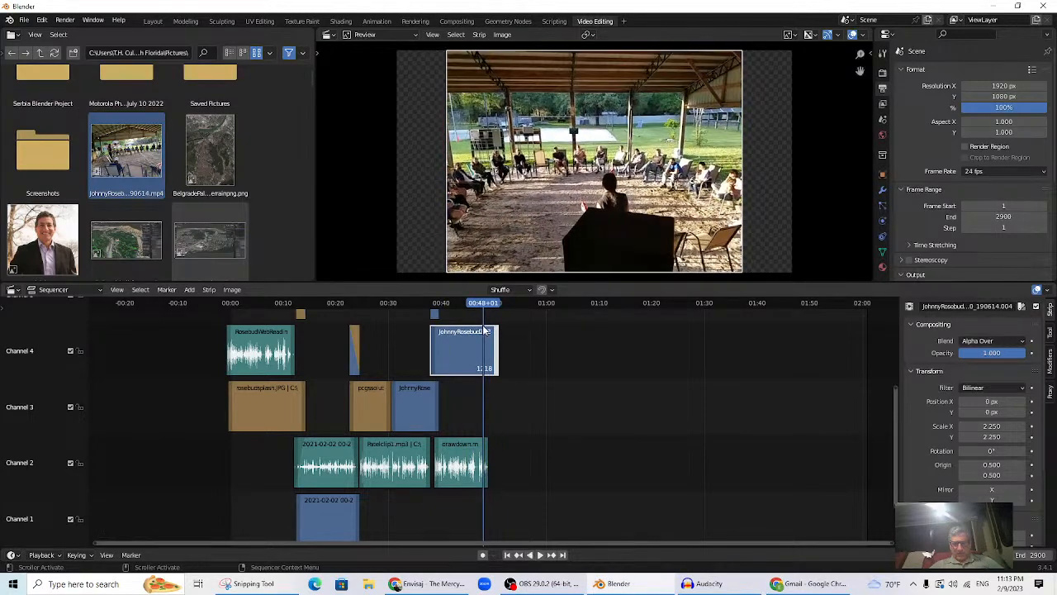
pyautogui.press('space')
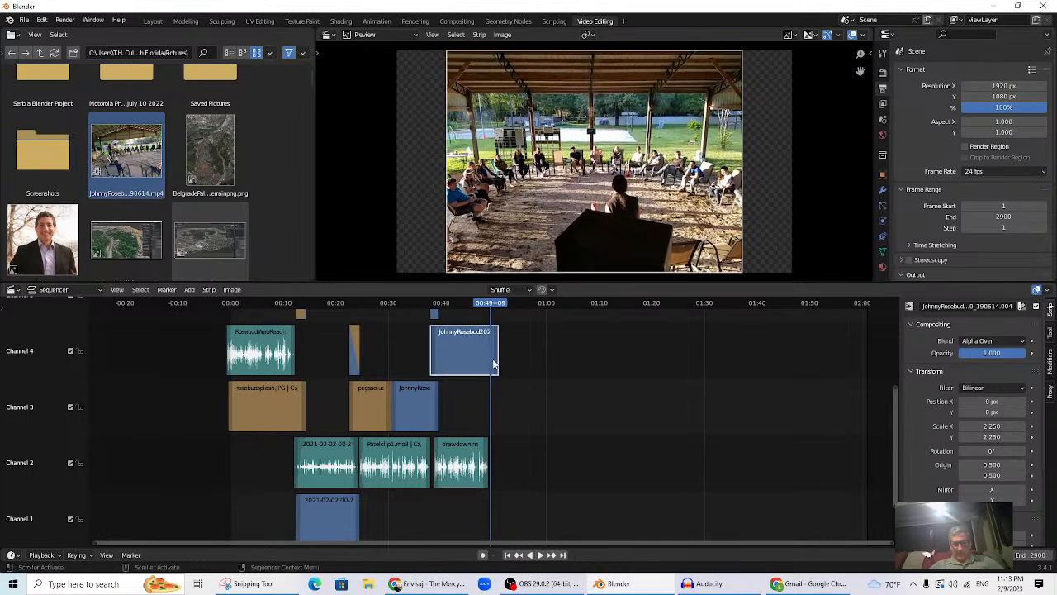
pyautogui.moveTo(496, 366); pyautogui.dragTo(490, 363)
pyautogui.click(479, 312)
pyautogui.press('space')
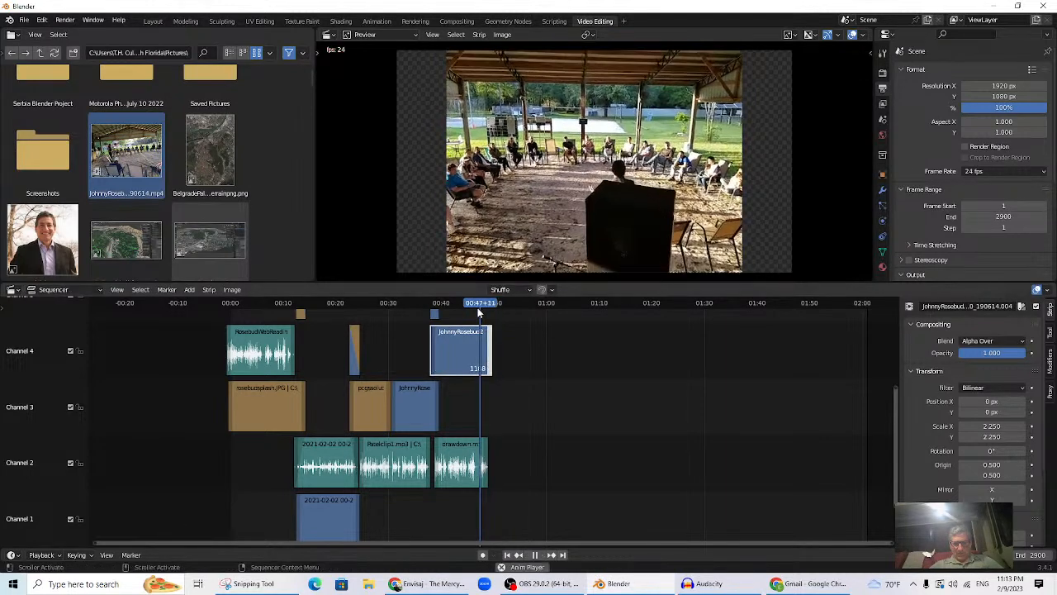
pyautogui.press('space')
# - Stretch the drawdown.jpg strip to end with the event video, around frame 1185
pyautogui.scroll(1, 541, 368)
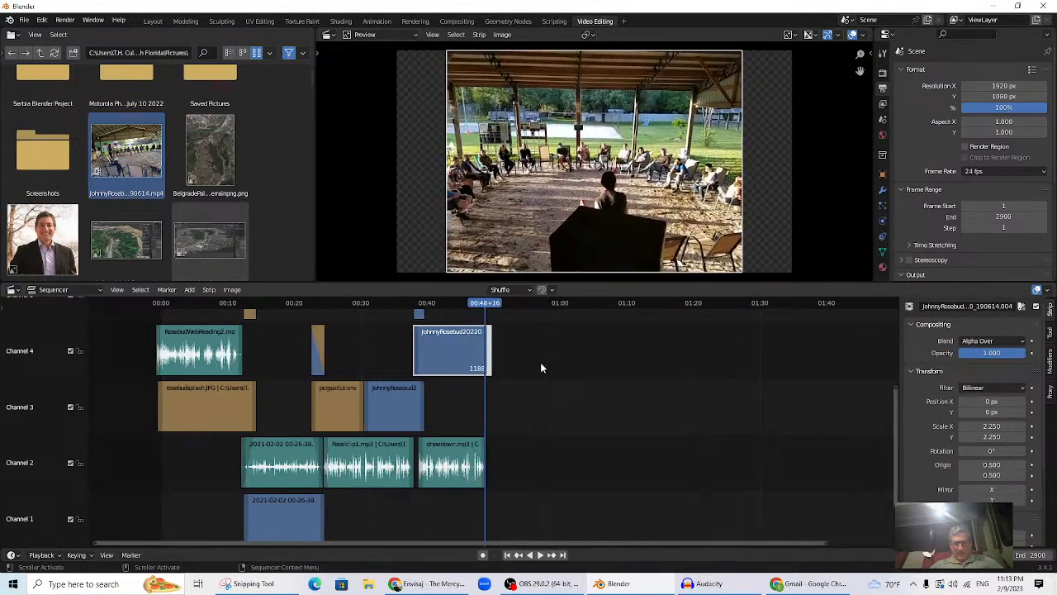
pyautogui.moveTo(898, 462); pyautogui.dragTo(896, 421)
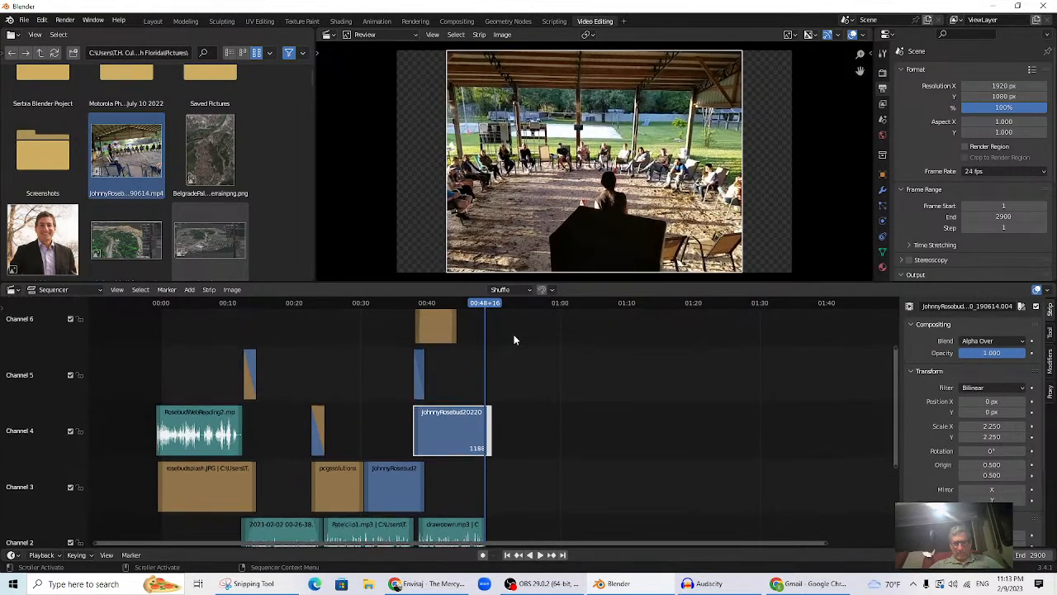
pyautogui.moveTo(455, 330); pyautogui.dragTo(493, 338)
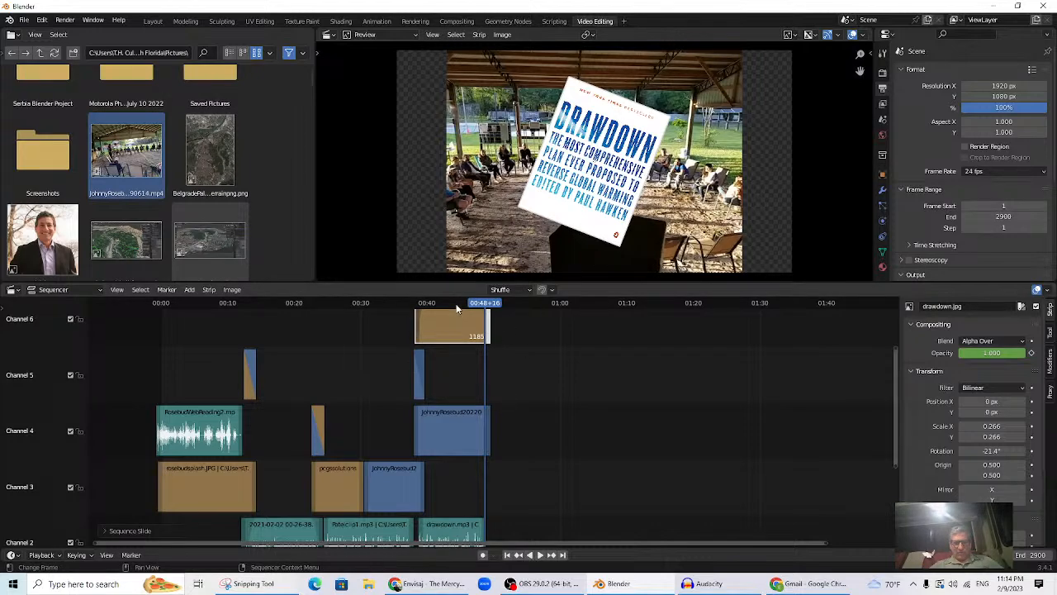
# - Keyframe the drawdown.jpg cover's opacity to 0 at 00:49+15 so it fades out
pyautogui.click(454, 308)
pyautogui.press('space')
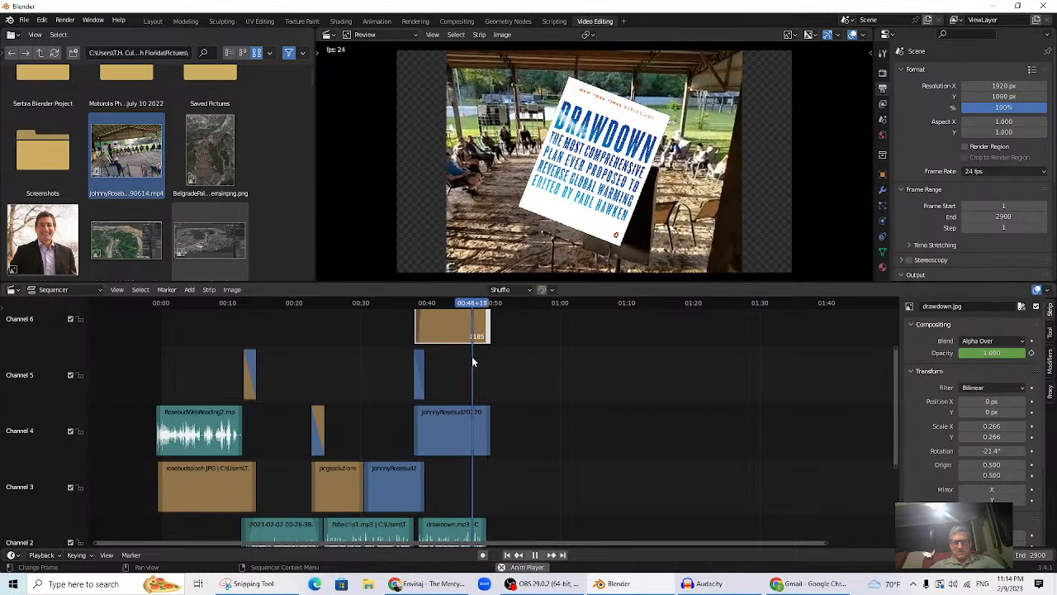
pyautogui.press('space')
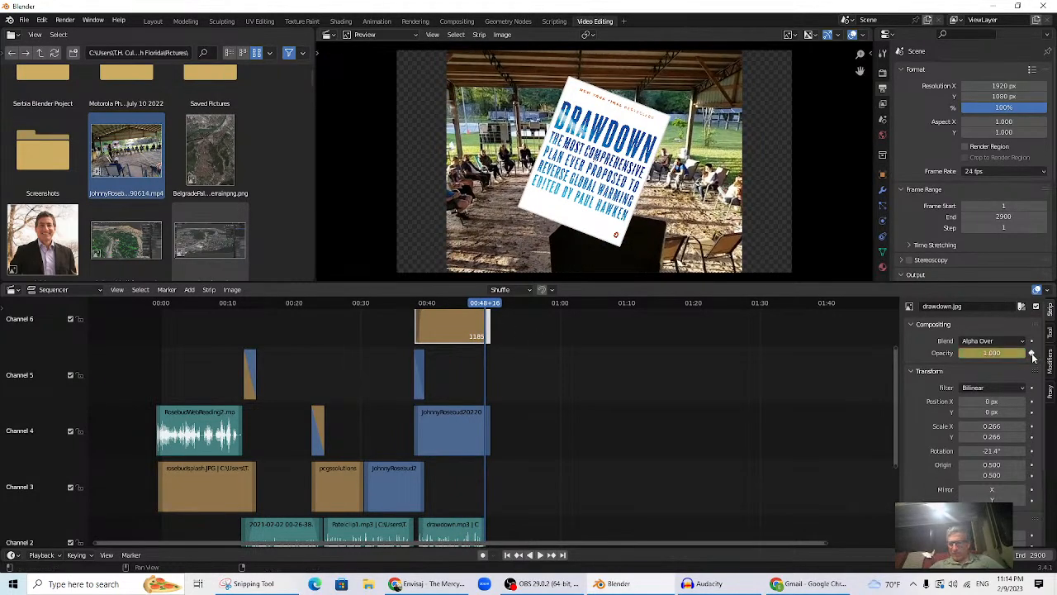
pyautogui.press('space')
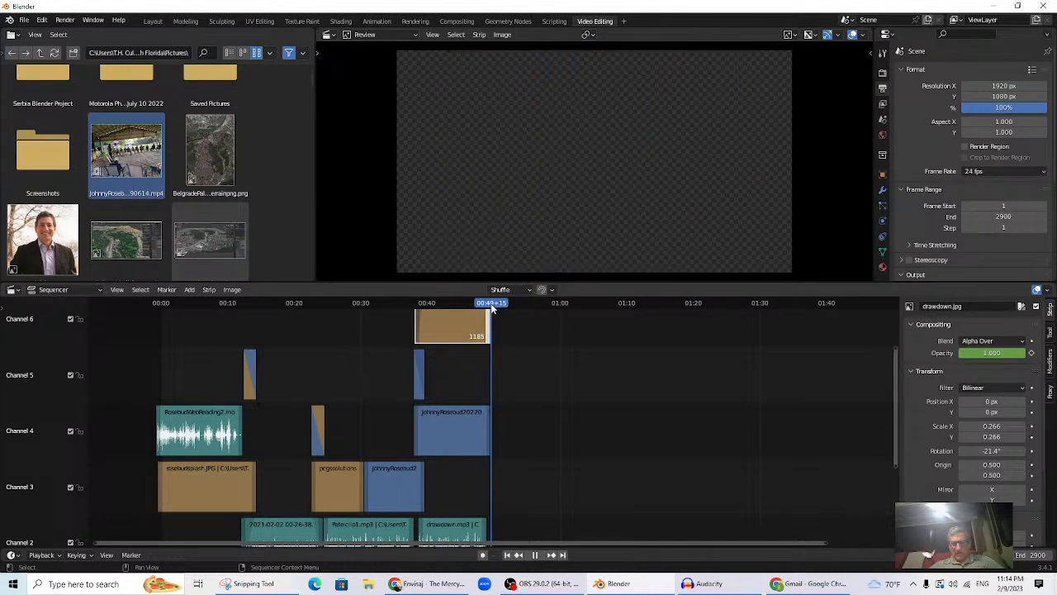
pyautogui.click(992, 353)
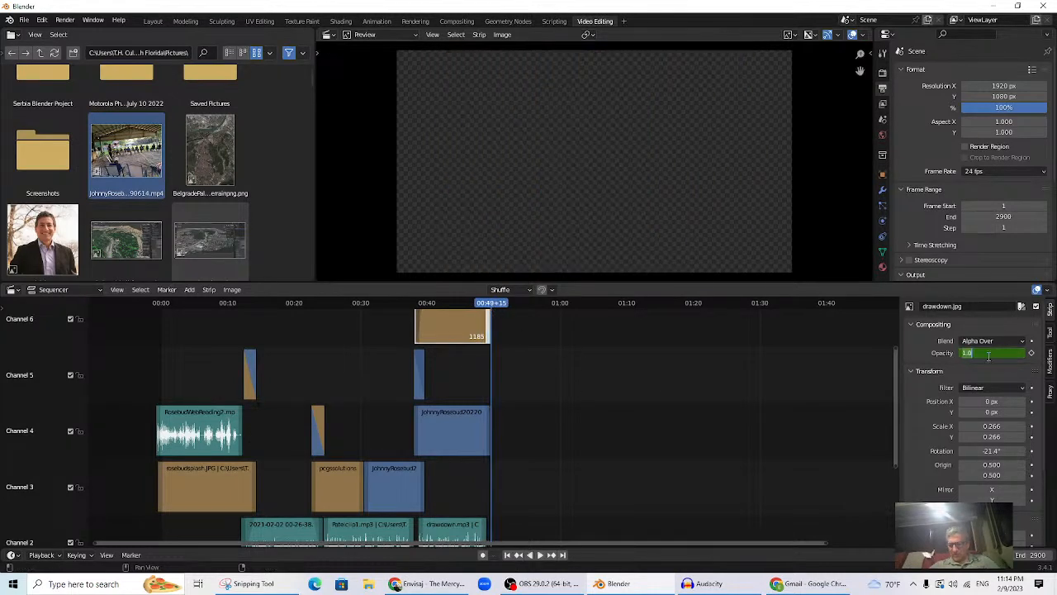
pyautogui.press('Return')
pyautogui.click(1032, 353)
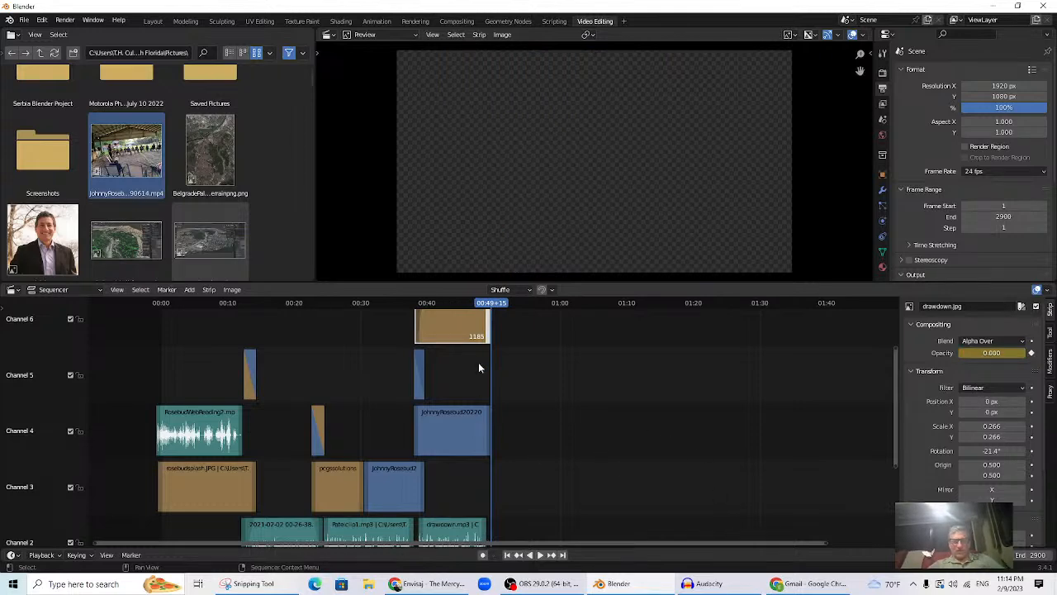
pyautogui.click(307, 303)
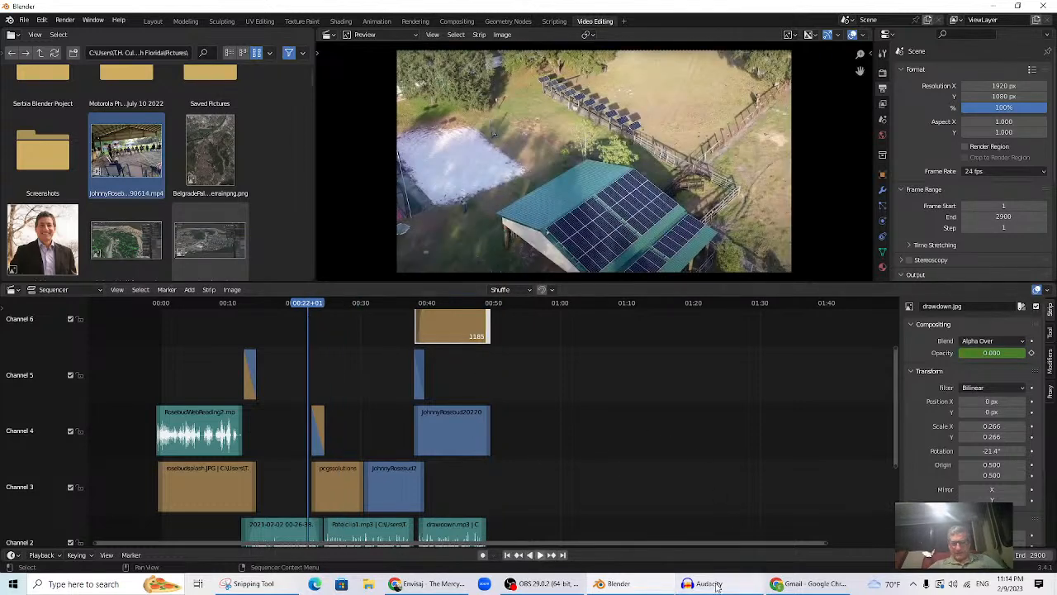